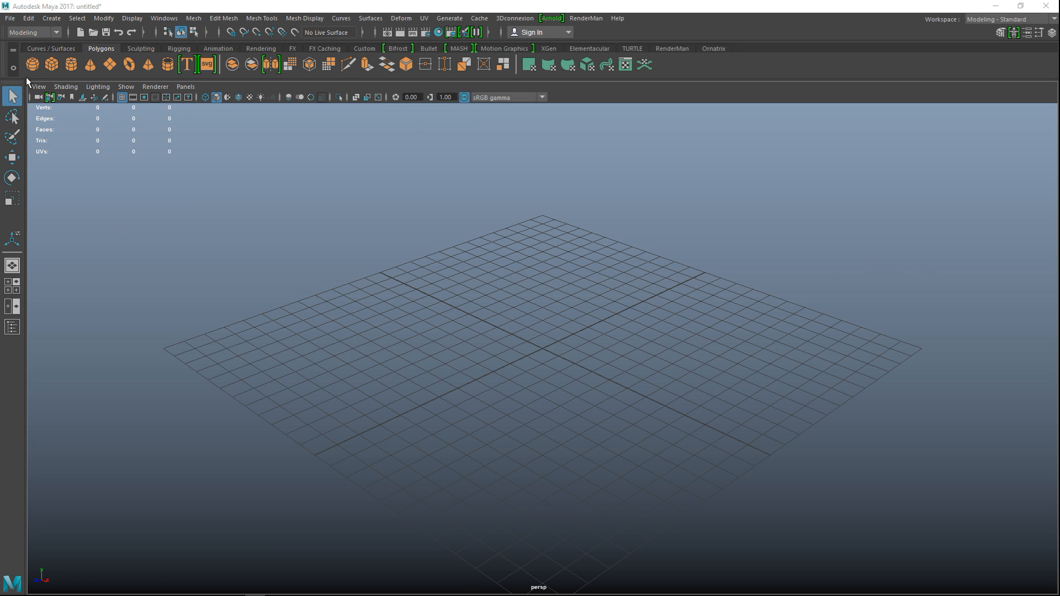
Create a polygon cube and scale it into a long, thin, flat strip running along the Z axis.
left_click(53, 65)
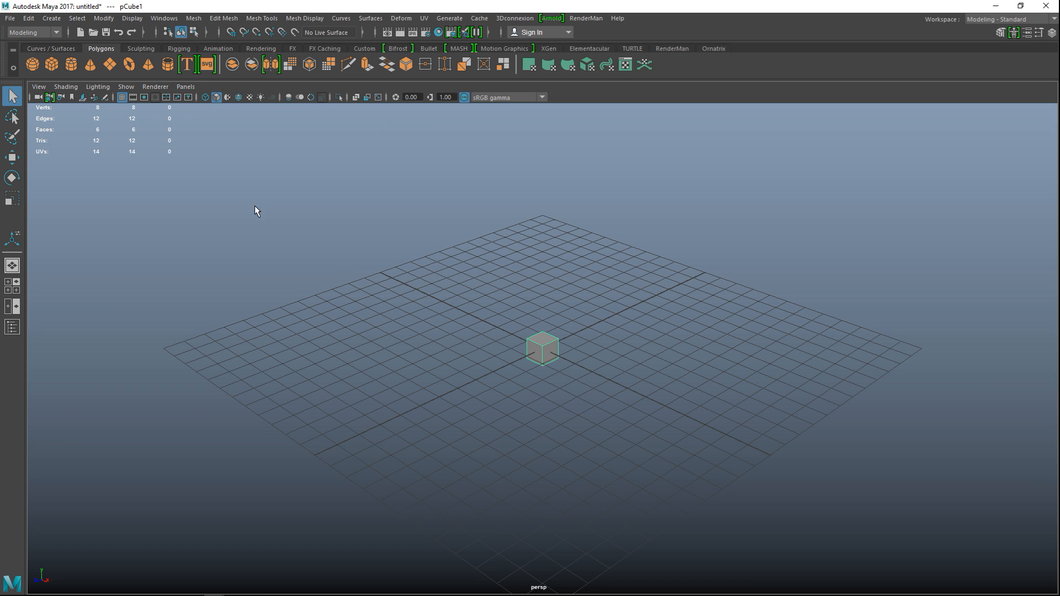
key("r")
left_click_drag(505, 366, 373, 438)
left_click_drag(506, 365, 360, 439)
left_click_drag(543, 303, 556, 350)
scroll(528, 436, "up", 3)
left_click_drag(523, 476, 592, 389, "alt")
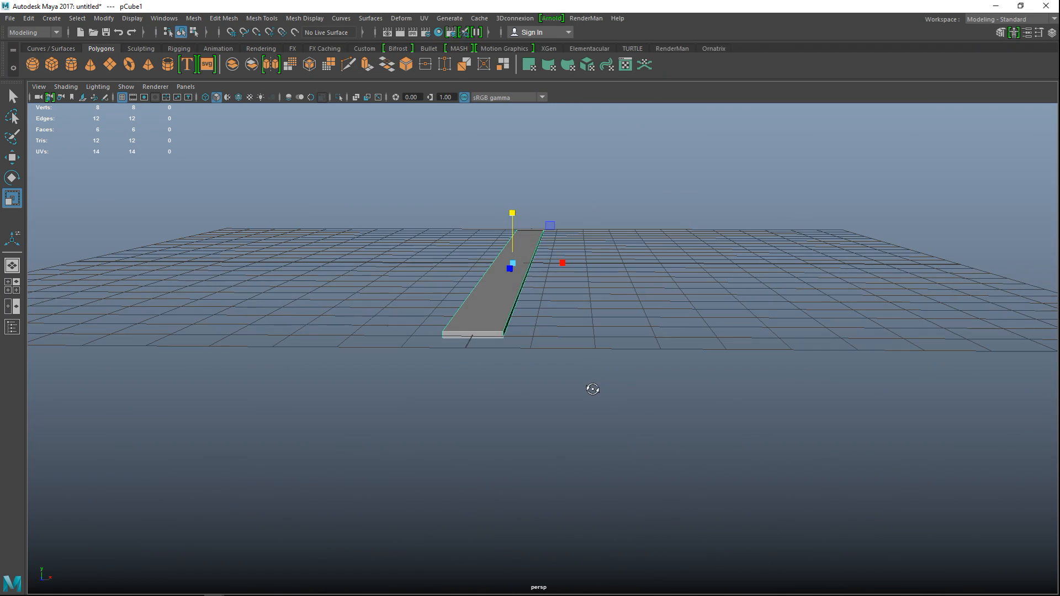
left_click_drag(513, 217, 524, 239)
scroll(564, 408, "up", 2)
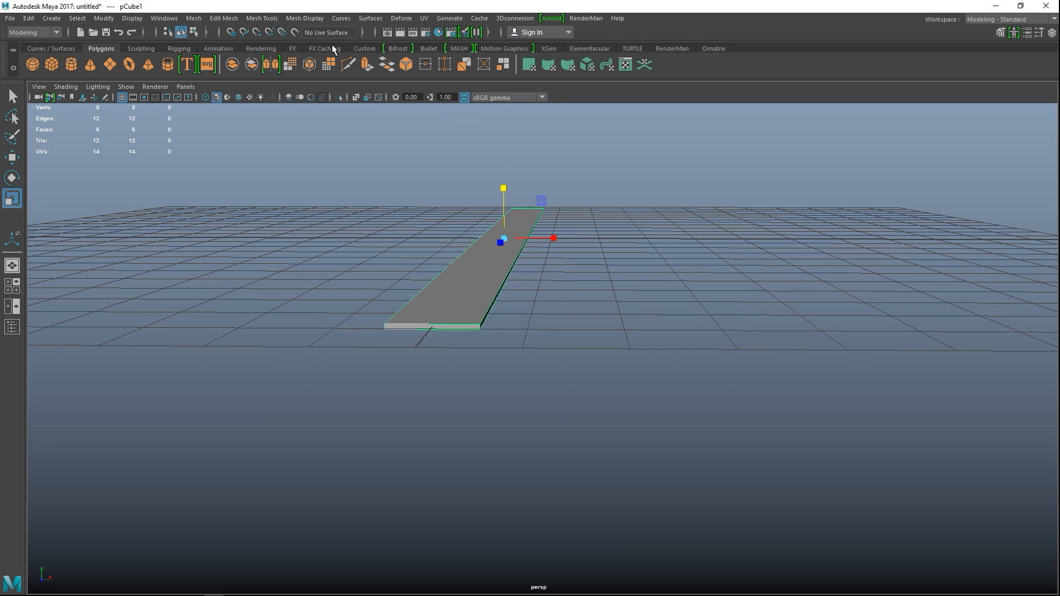
Insert an edge loop along the strip's length, close to its negative-X long edge.
left_click(262, 19)
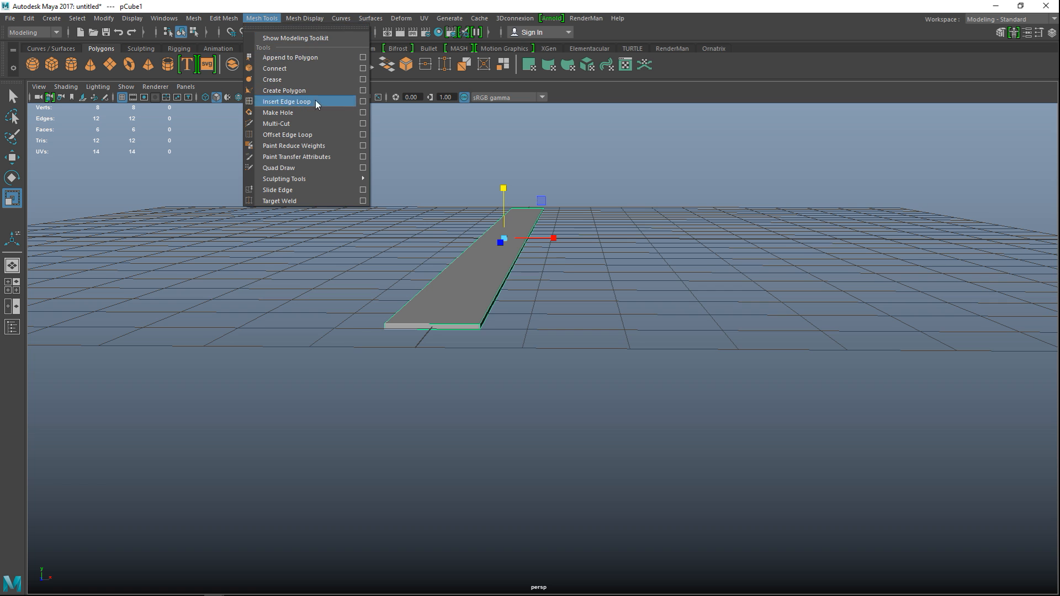
left_click(362, 102)
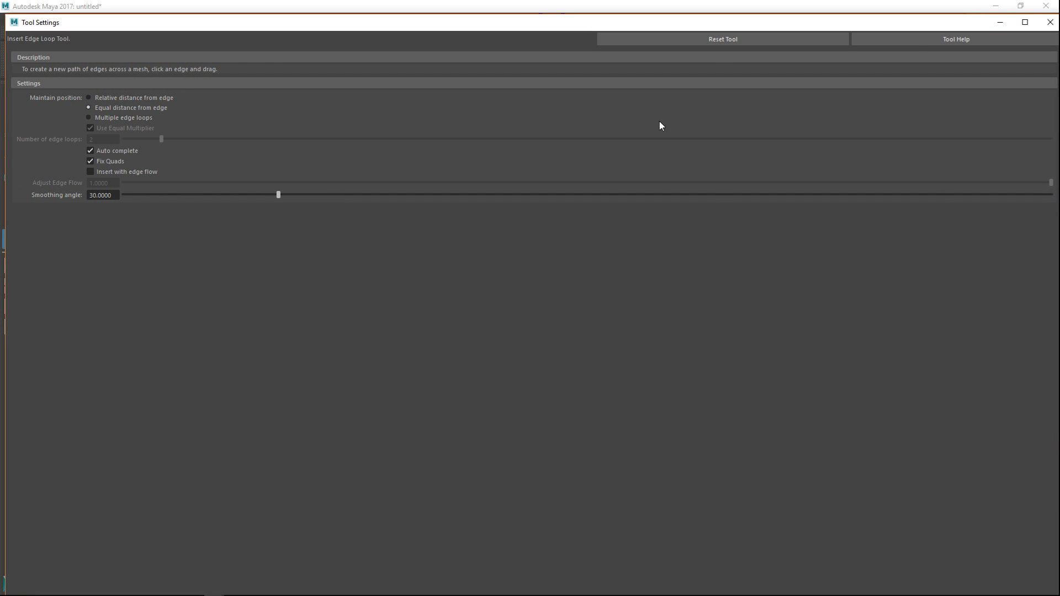
left_click(999, 23)
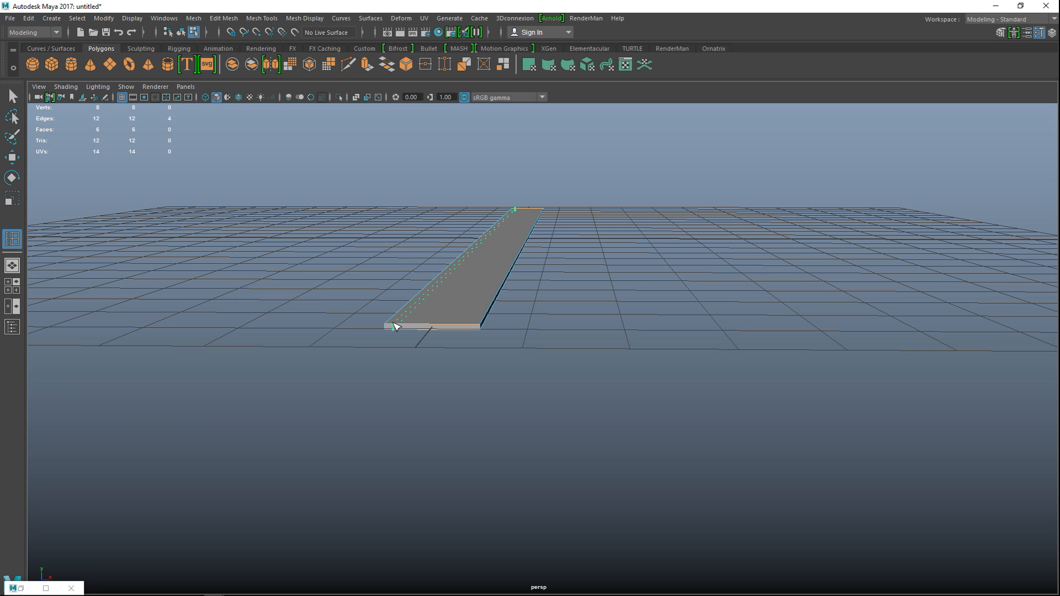
left_click(396, 325)
key("q")
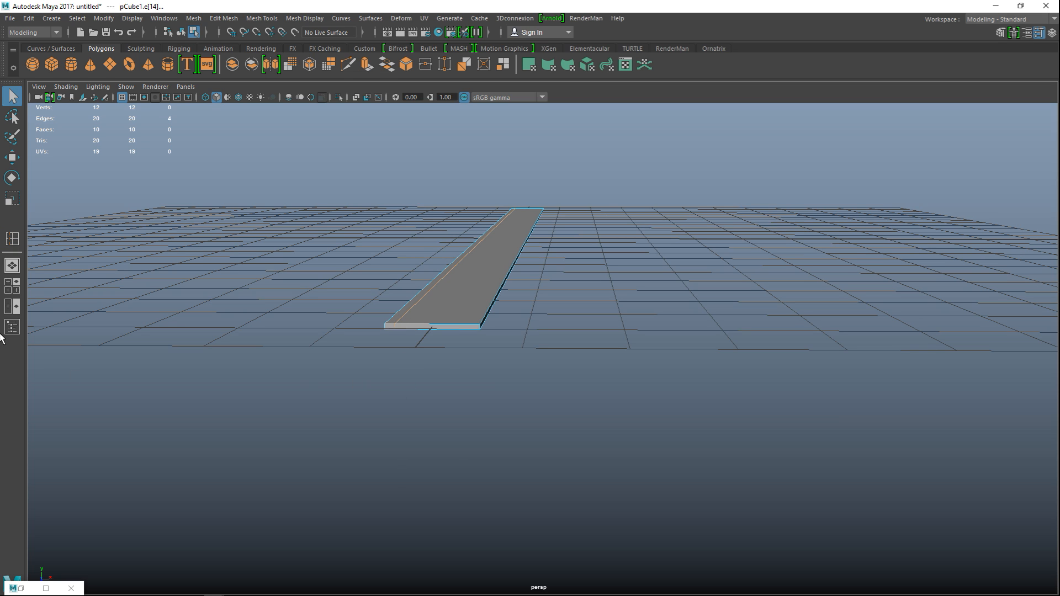
In the front wireframe view, scale the outer vertices beside the edge loop together vertically to taper that side to a sharp edge.
left_click(11, 286)
key("space")
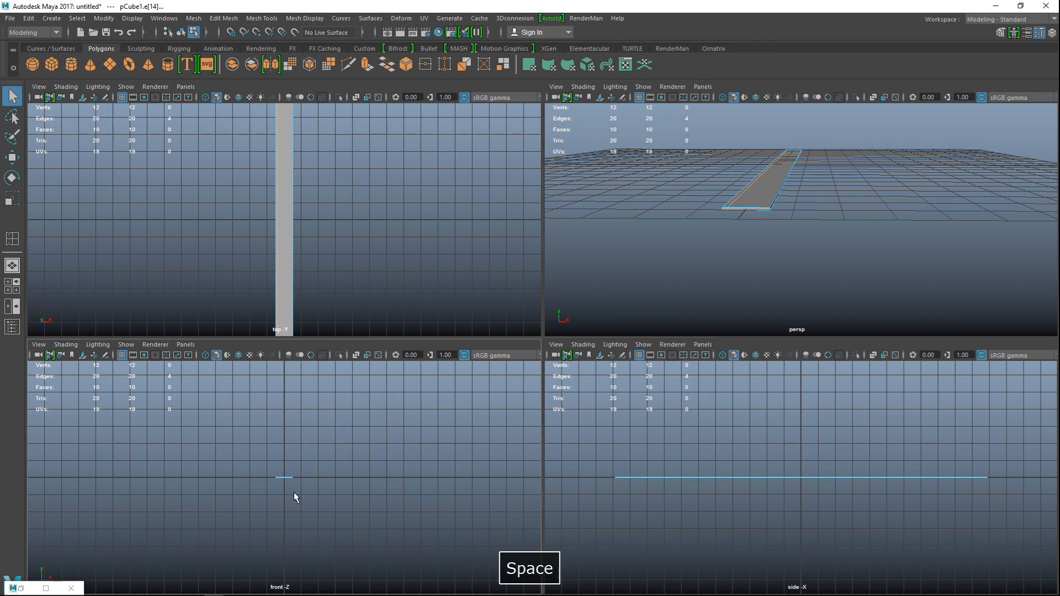
scroll(348, 445, "up", 4)
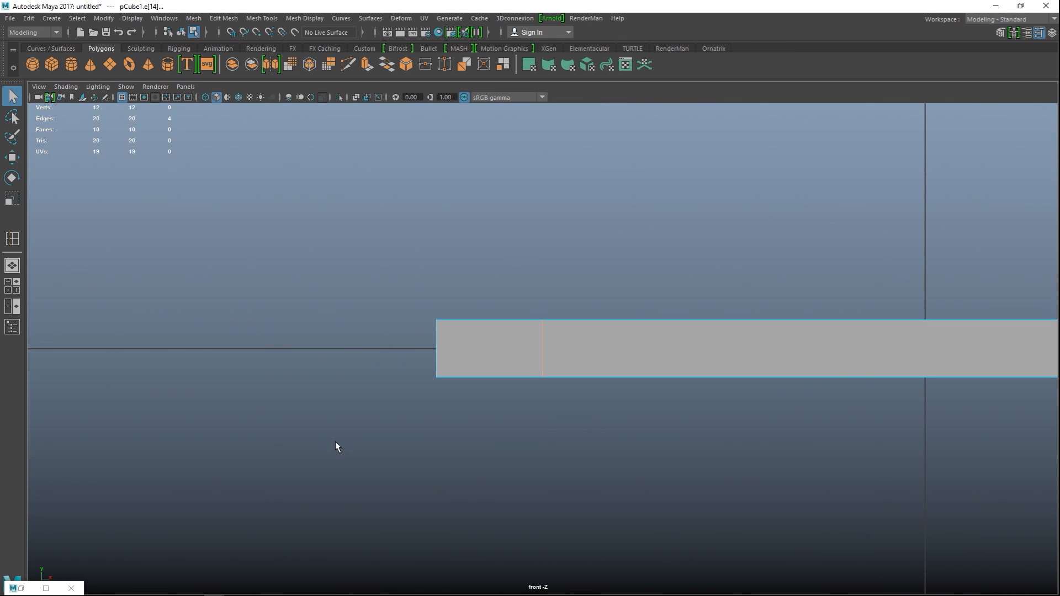
key("4")
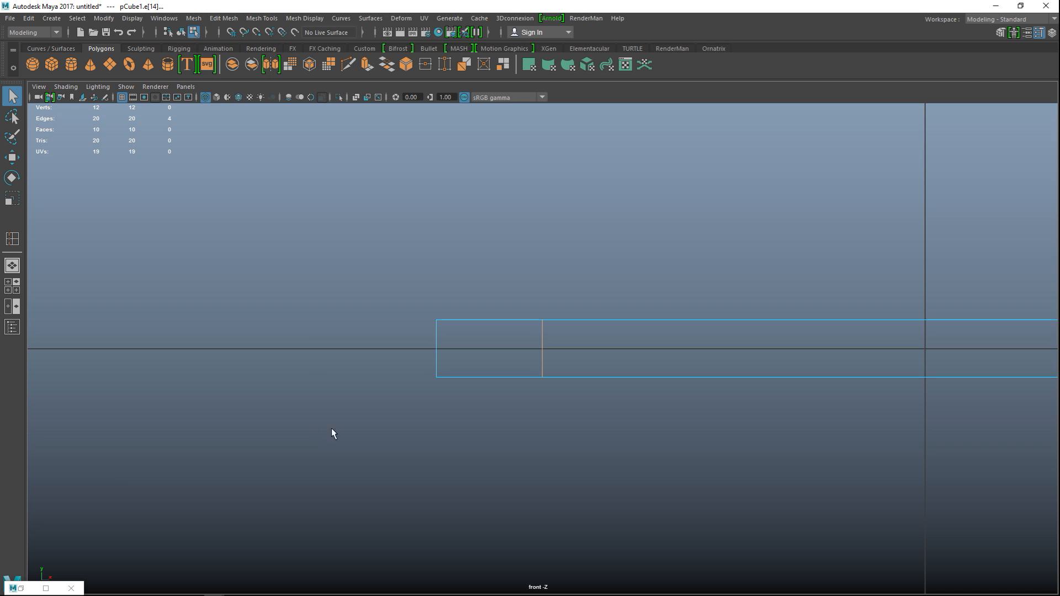
right_click(435, 330)
left_click(385, 253)
left_click_drag(396, 302, 453, 488)
key("r")
left_click_drag(436, 299, 441, 346)
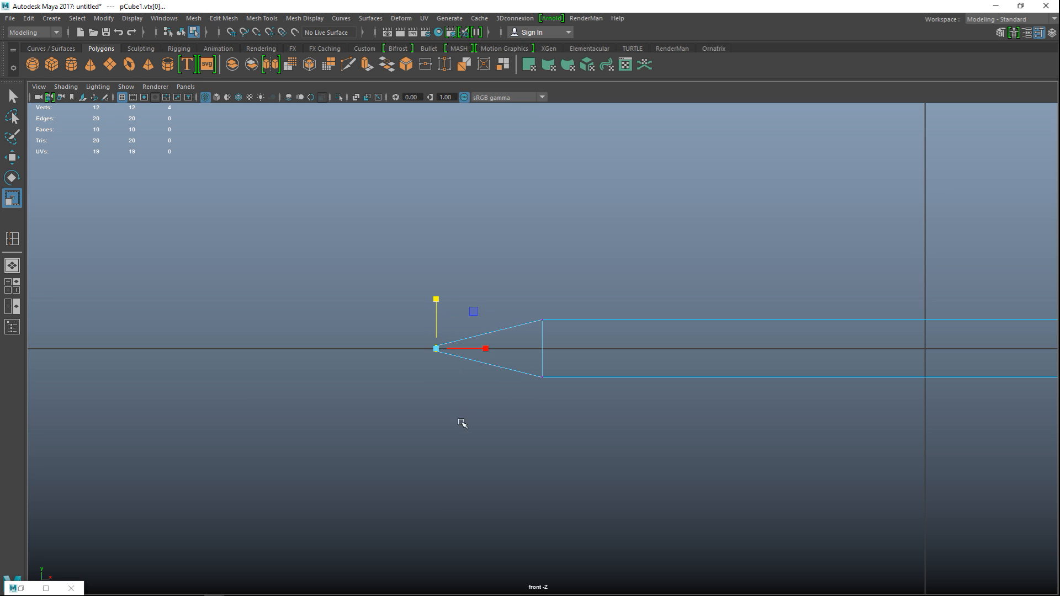
Move the tapered edge's vertices outward along X to lengthen the bevel, and narrow them slightly more in height.
key("w")
left_click_drag(488, 348, 382, 362)
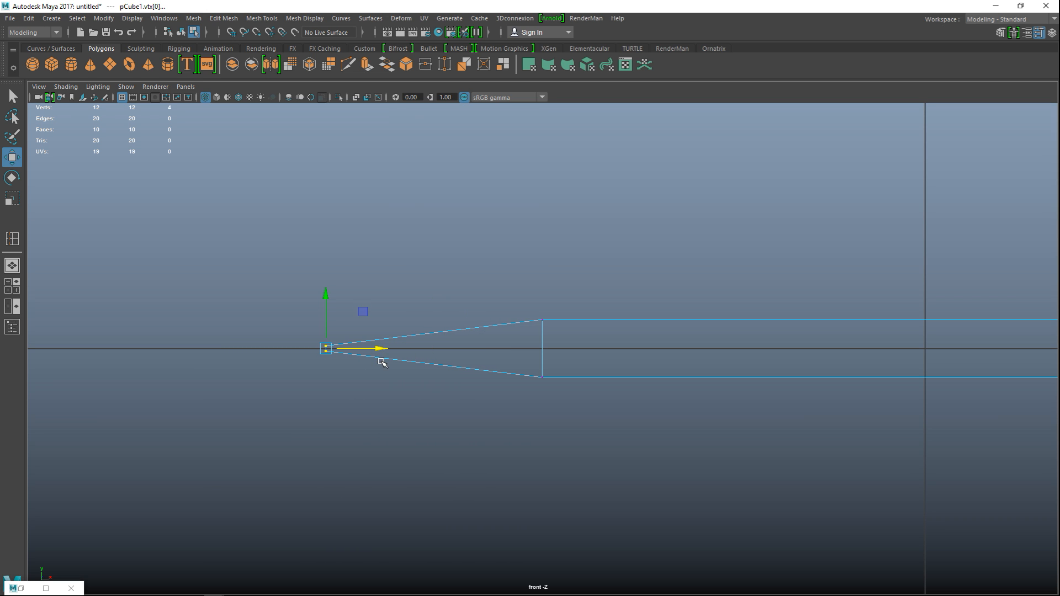
key("r")
left_click_drag(326, 300, 326, 307)
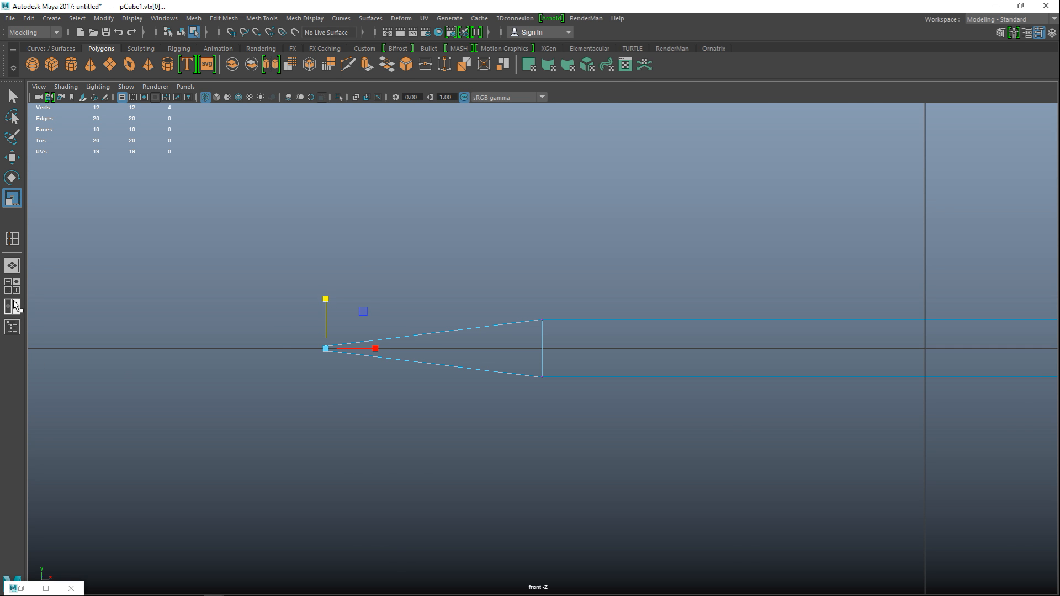
Set Insert Edge Loop to multiple edge loops with 2 loops, and insert them lengthwise across the strip's wide flat section.
left_click(12, 285)
key("space")
right_click_drag(574, 338, 639, 349, "alt")
mouse_move(639, 348)
left_mouse_down("alt")
mouse_move(647, 334)
mouse_move(634, 368)
left_mouse_up("alt")
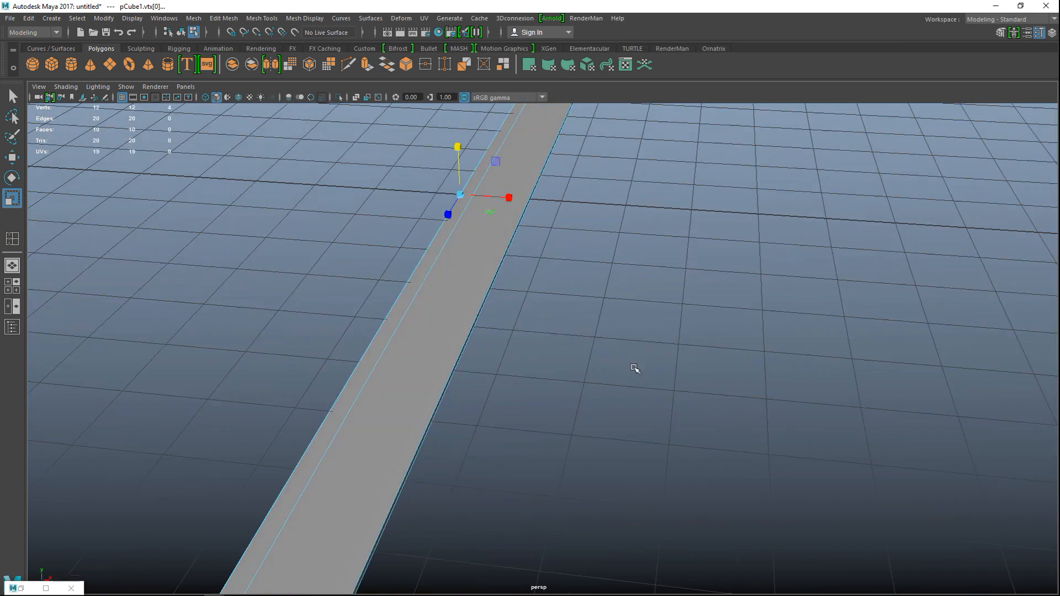
middle_click_drag(638, 366, 693, 296, "alt")
mouse_move(681, 355)
left_mouse_down("alt")
mouse_move(687, 312)
mouse_move(700, 336)
mouse_move(684, 360)
left_mouse_up("alt")
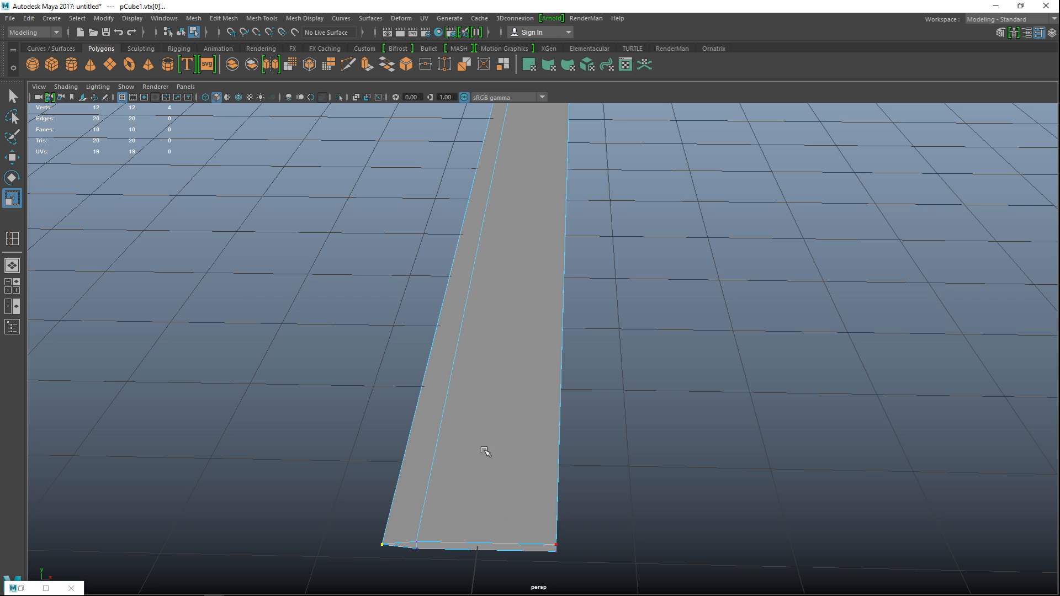
left_click(261, 20)
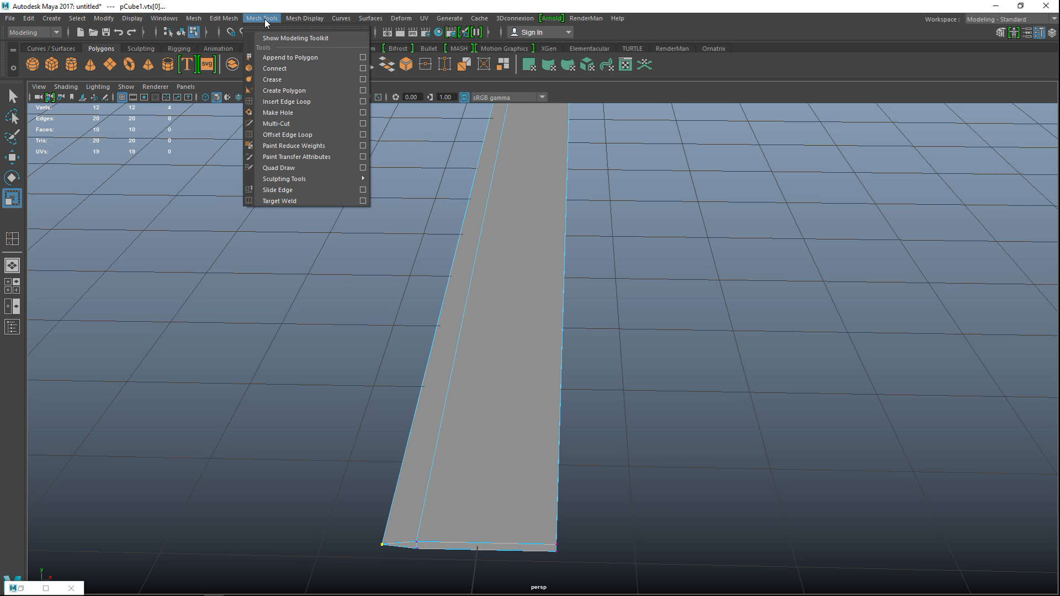
left_click(362, 102)
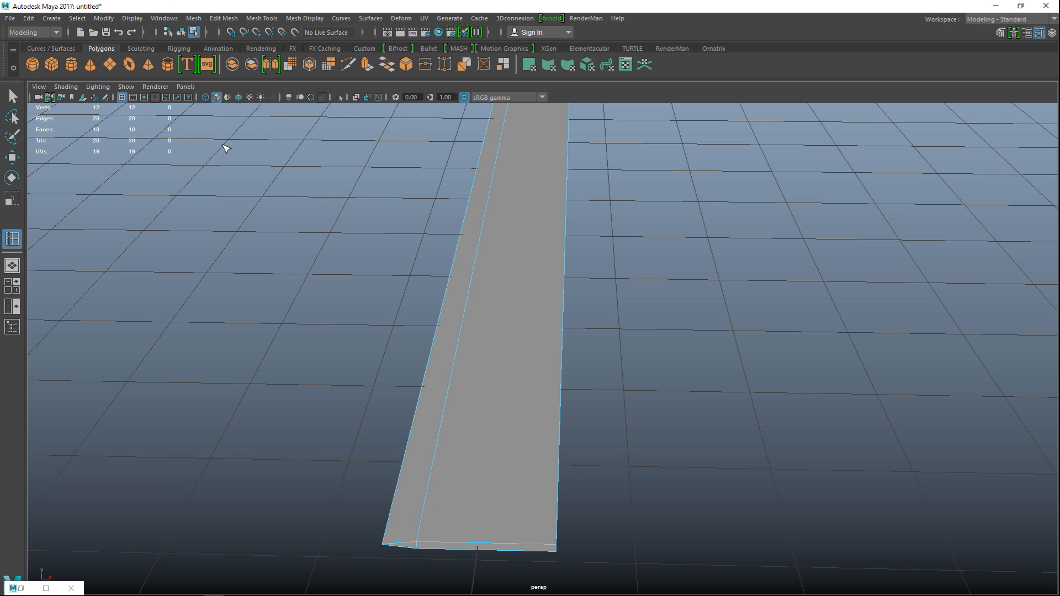
left_click(21, 587)
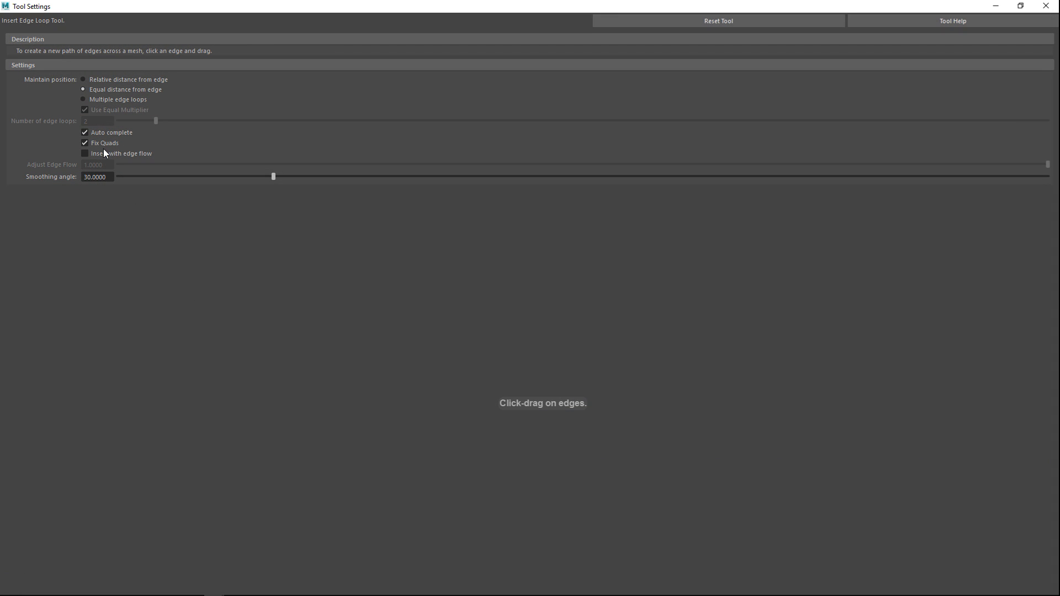
left_click(84, 101)
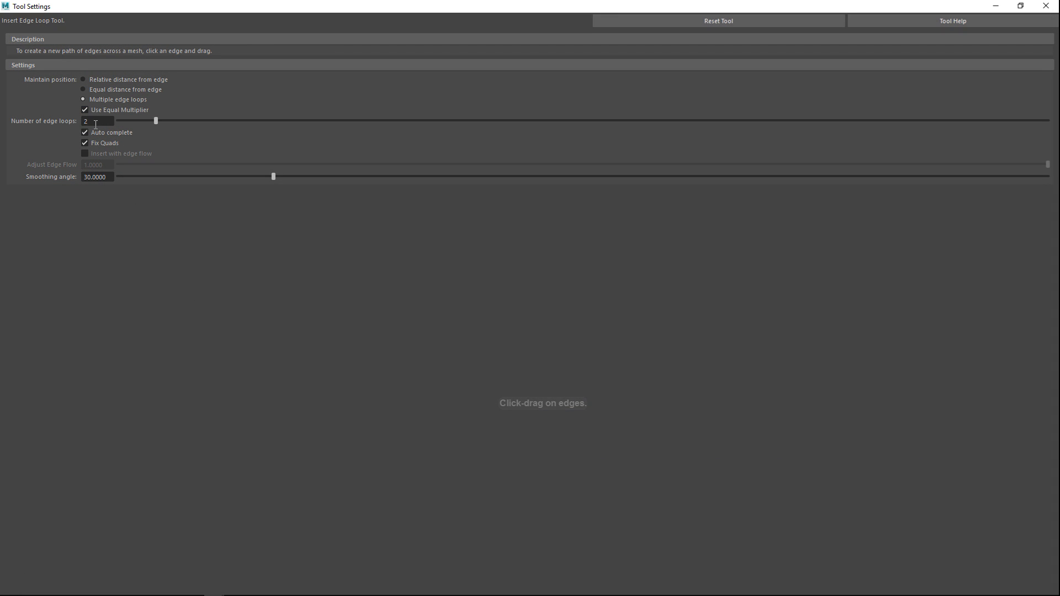
left_click(996, 6)
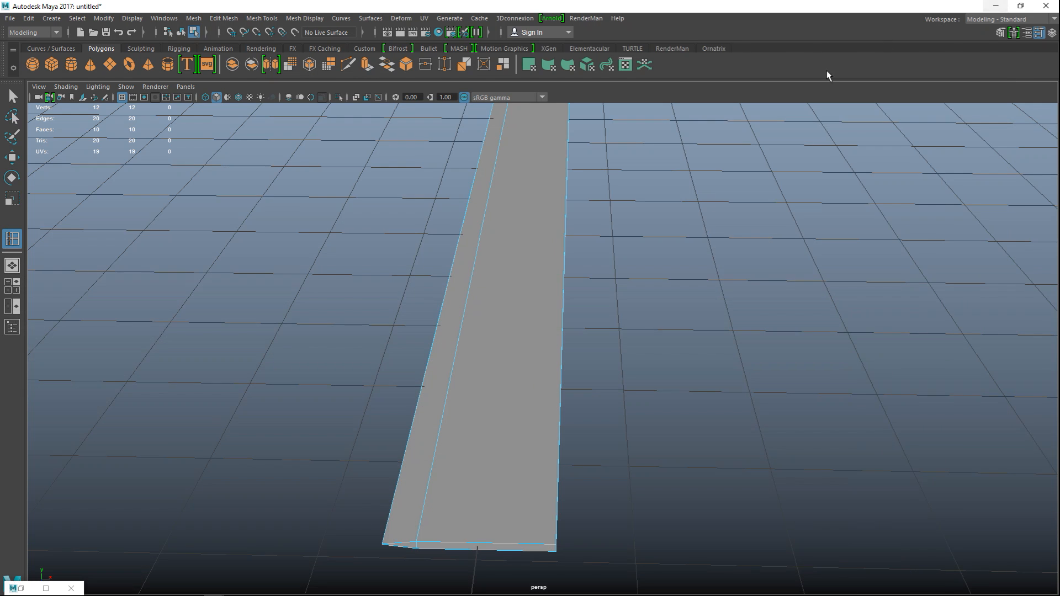
left_click(486, 544)
left_click_drag(613, 553, 617, 502, "alt")
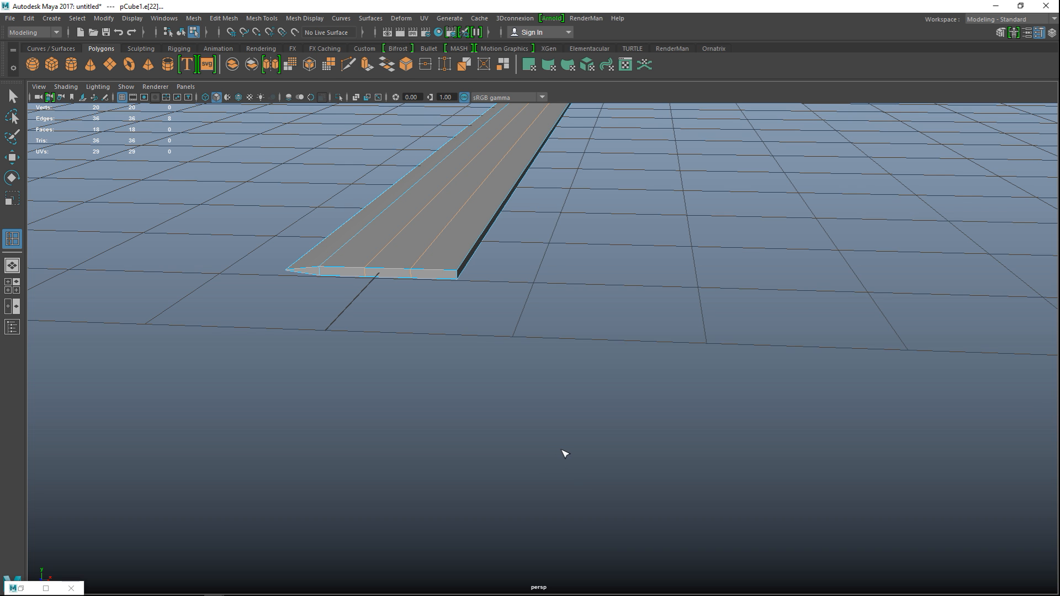
Extrude the strip's top and bottom lengthwise faces, except the middle band on each side, with a thickness of 0.1.
key("q")
left_click_drag(529, 372, 558, 446, "alt")
right_click_drag(428, 439, 419, 283)
left_click(418, 463)
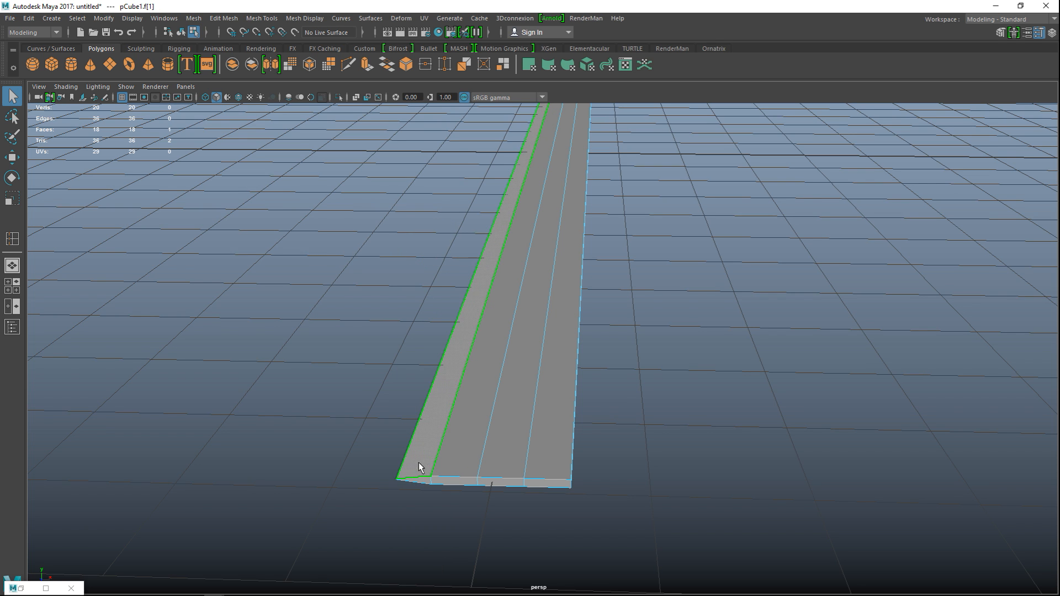
left_click(461, 464, "shift")
left_click(557, 470, "shift")
left_click_drag(617, 495, 608, 455, "alt")
middle_click_drag(613, 490, 644, 595, "alt")
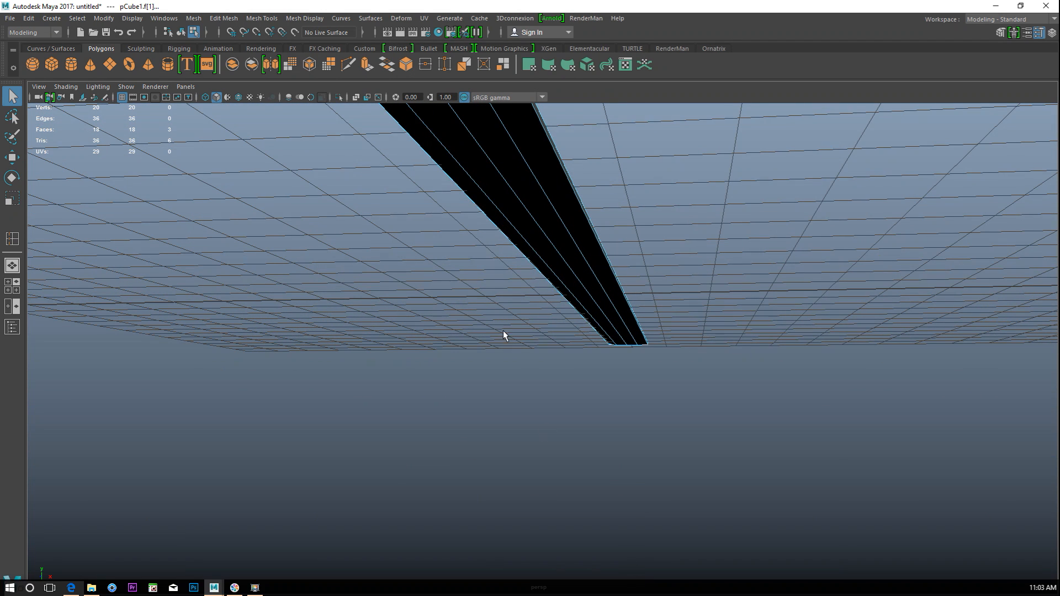
left_click(453, 171, "shift")
left_click(480, 168, "shift")
left_click(525, 170, "shift")
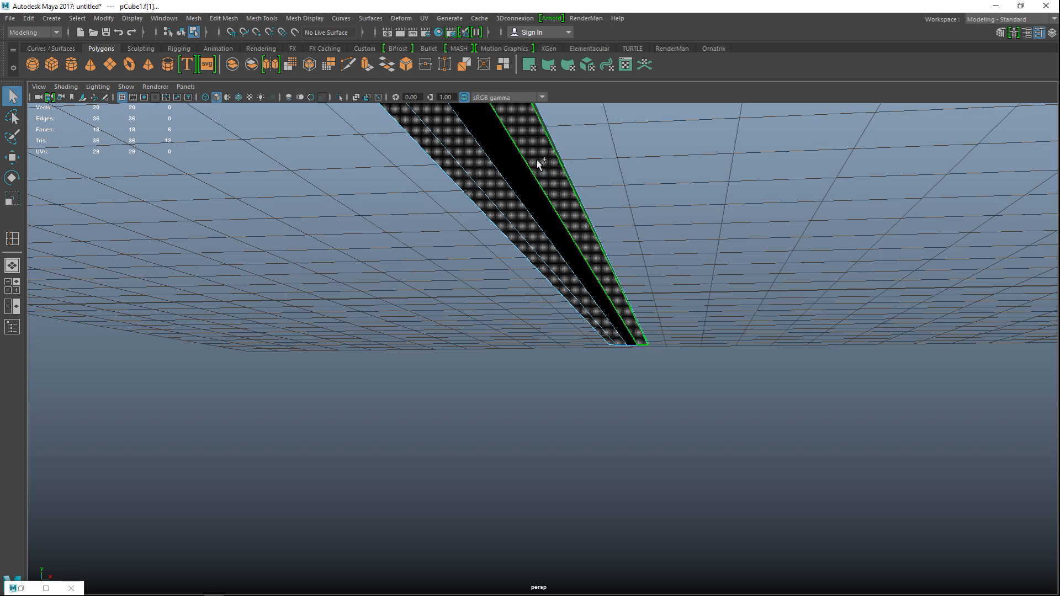
mouse_move(691, 236)
left_mouse_down("alt")
mouse_move(688, 251)
mouse_move(686, 236)
mouse_move(705, 241)
mouse_move(694, 237)
left_mouse_up("alt")
right_click_drag(687, 318, 719, 329, "alt")
left_click_drag(722, 350, 734, 302, "alt")
middle_click_drag(733, 302, 736, 303, "alt")
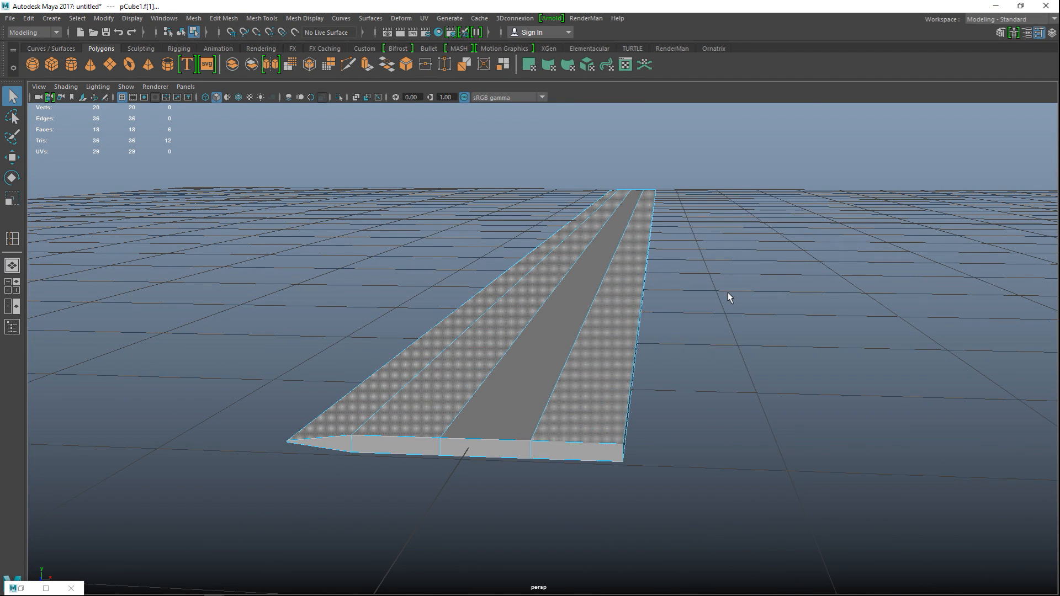
key("ctrl+e")
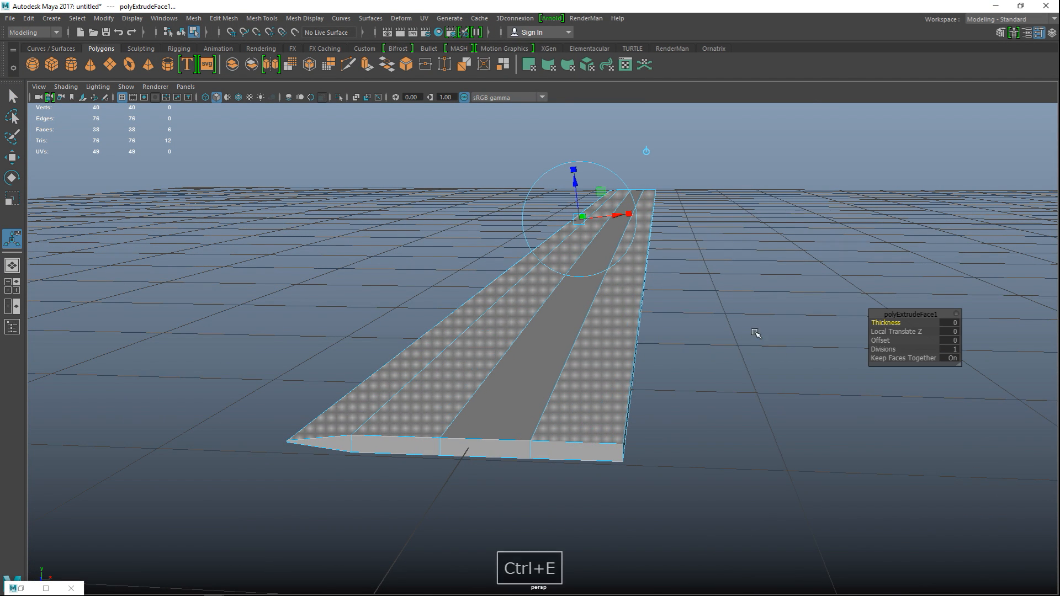
left_click(952, 323)
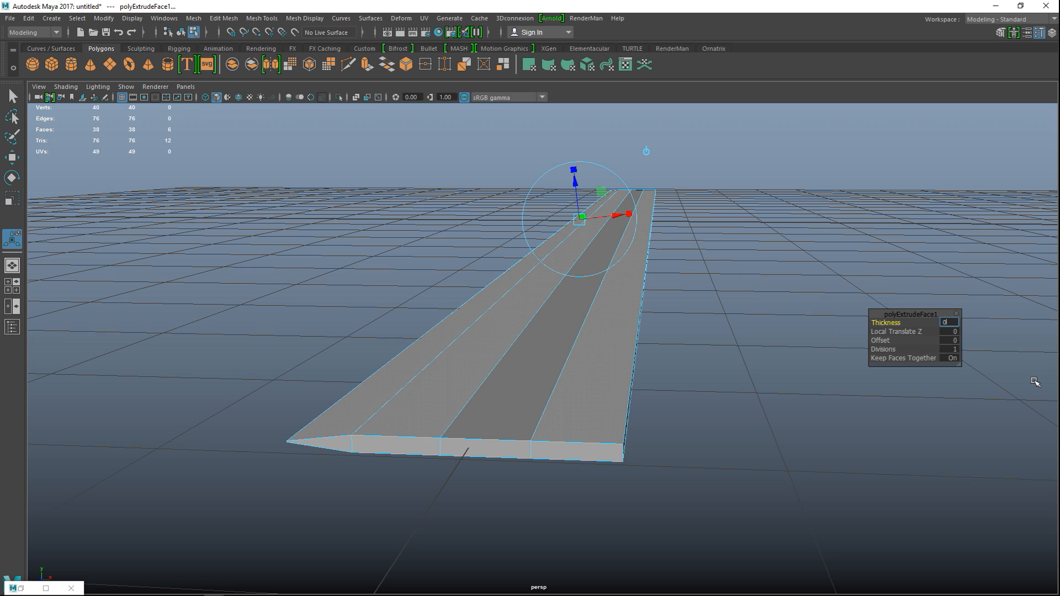
type("0.1")
key("Return")
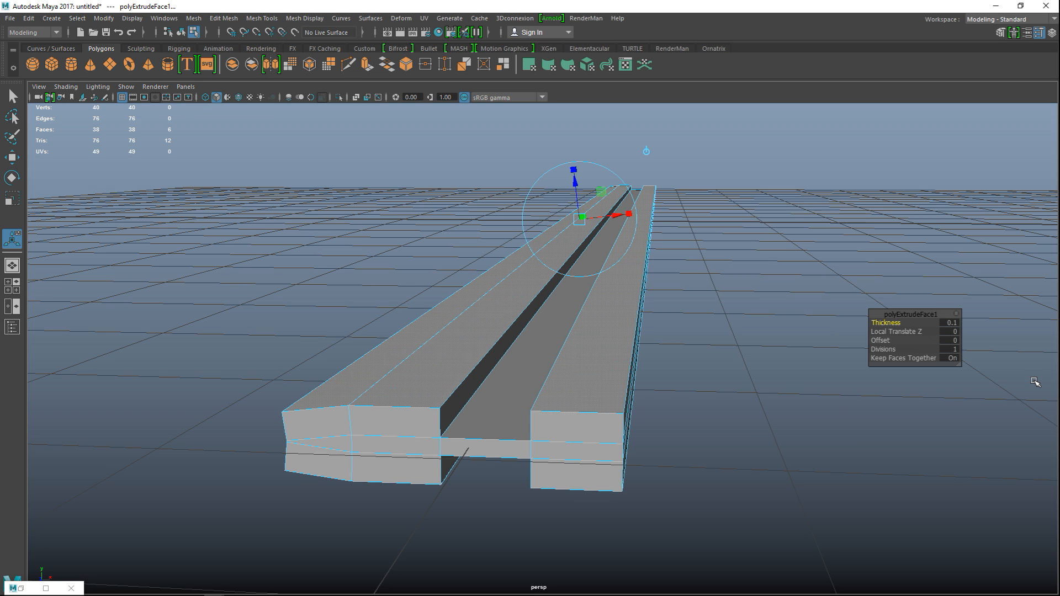
Set the face extrusion's thickness to 0.02 and deselect the faces.
left_click(953, 326)
type("0.02")
key("Return")
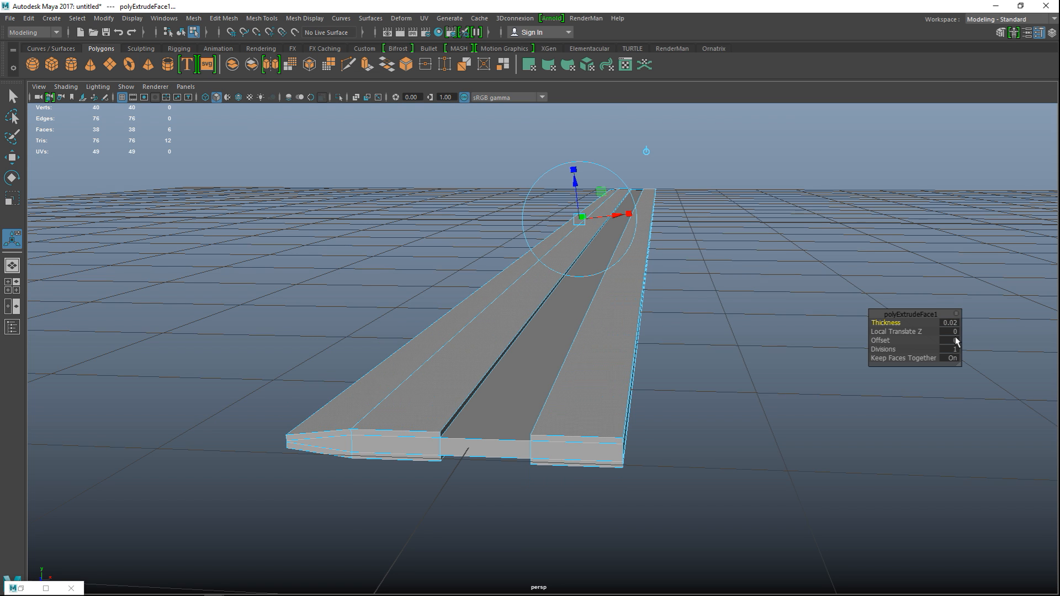
left_click(729, 415)
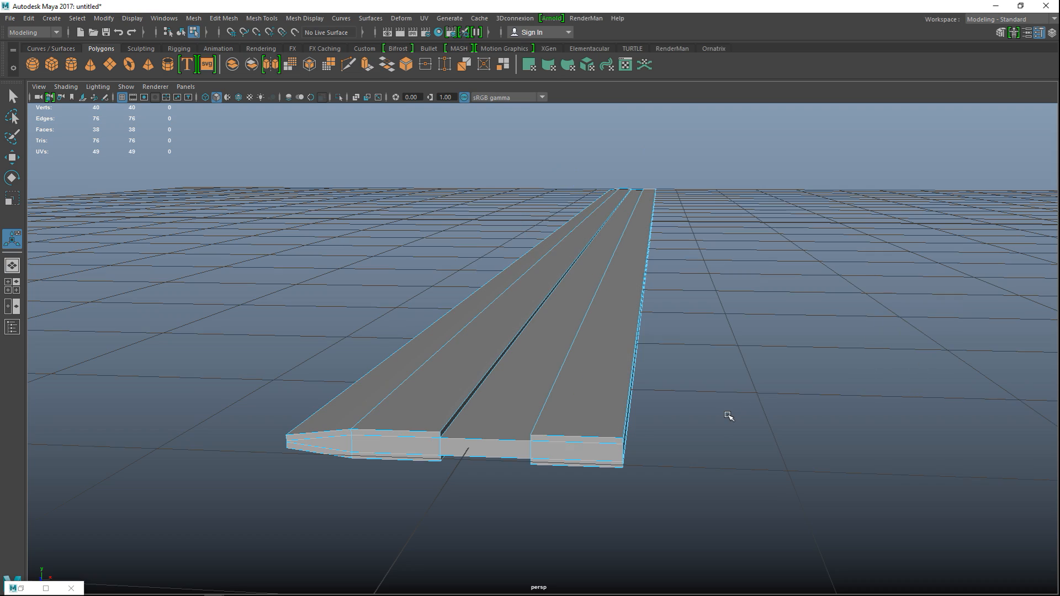
Select all the vertices along the blade's tapered cutting edge in the front view and scale them closer together in height.
left_click_drag(733, 437, 753, 420, "alt")
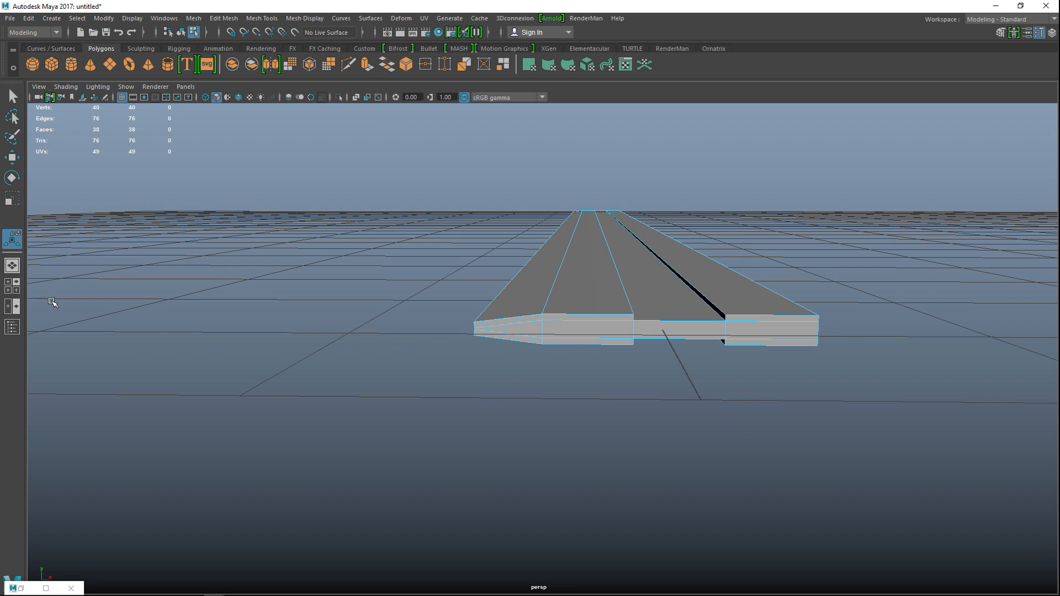
left_click(14, 291)
key("space")
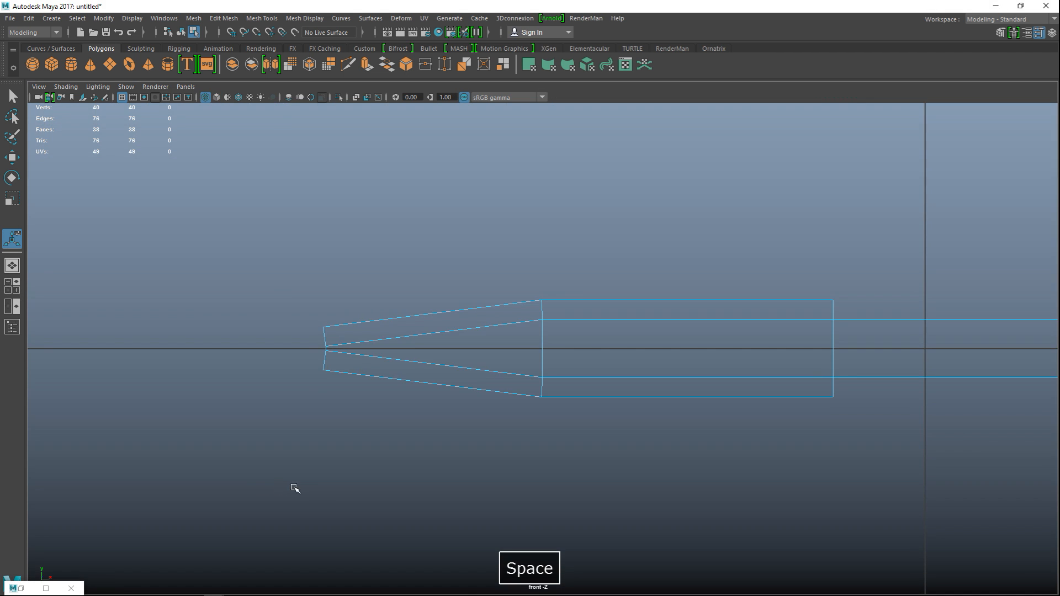
middle_click_drag(326, 484, 462, 469, "alt")
scroll(421, 350, "up", 2)
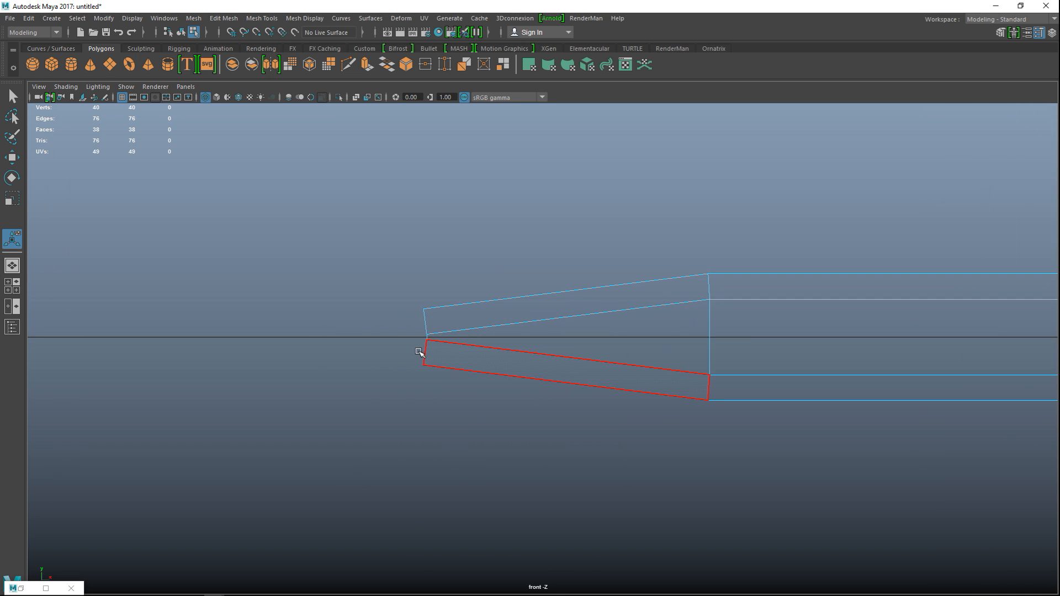
right_click_drag(430, 339, 373, 270)
left_click_drag(390, 276, 454, 459)
key("r")
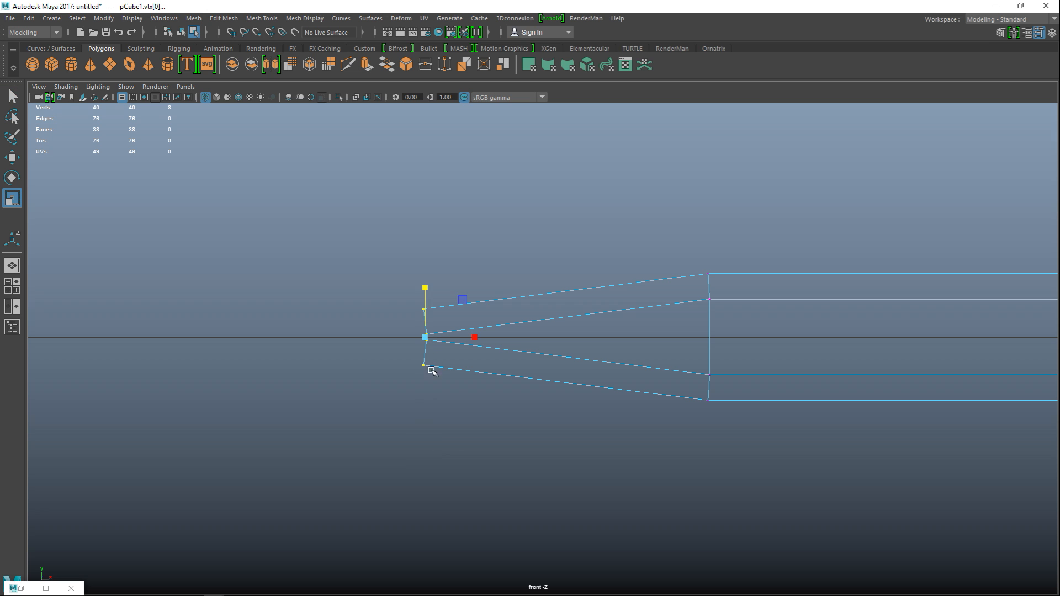
left_click_drag(424, 289, 424, 328)
scroll(427, 407, "up", 4)
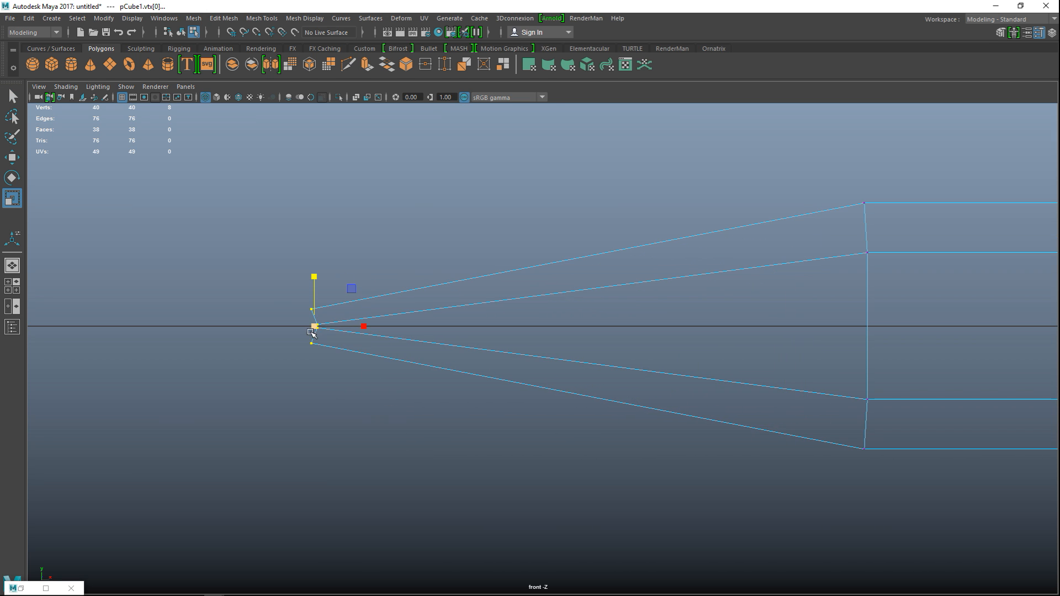
Move only the inner vertices of the cutting edge outward along X, past the outer ones, to form a sharp edge.
left_click(284, 359)
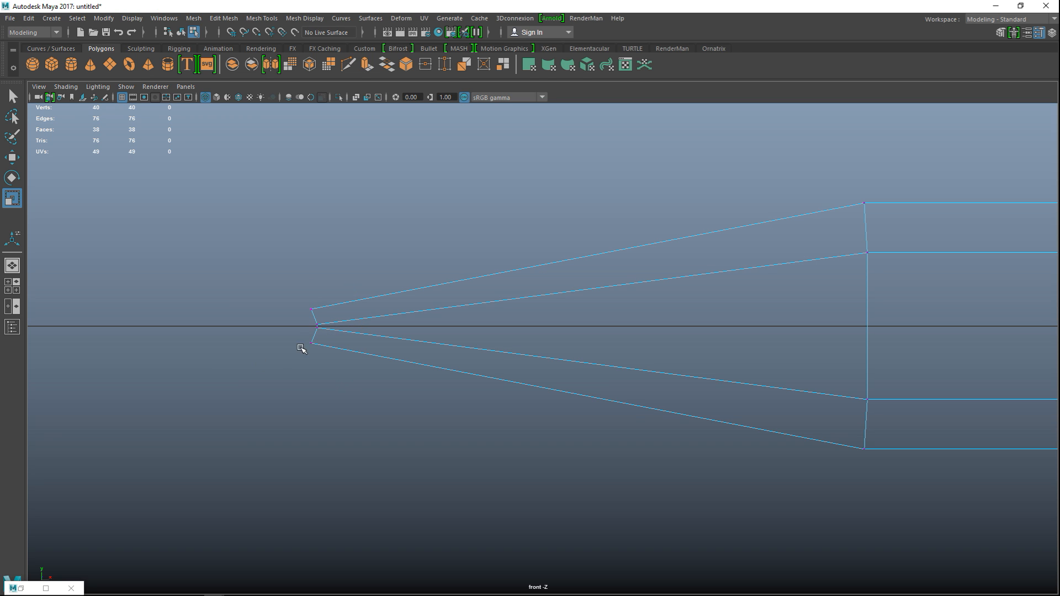
mouse_move(305, 318)
left_mouse_down()
mouse_move(342, 341)
mouse_move(369, 326)
mouse_move(292, 329)
left_mouse_up()
key("w")
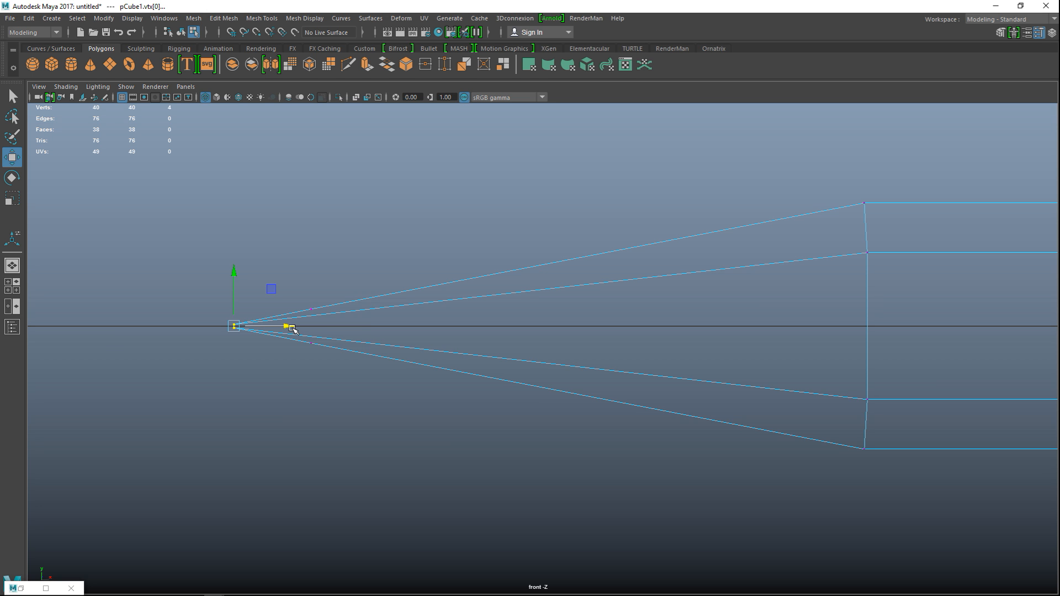
Examine the sharpened edge and the full length of the blade in the perspective view.
left_click(13, 285)
key("space")
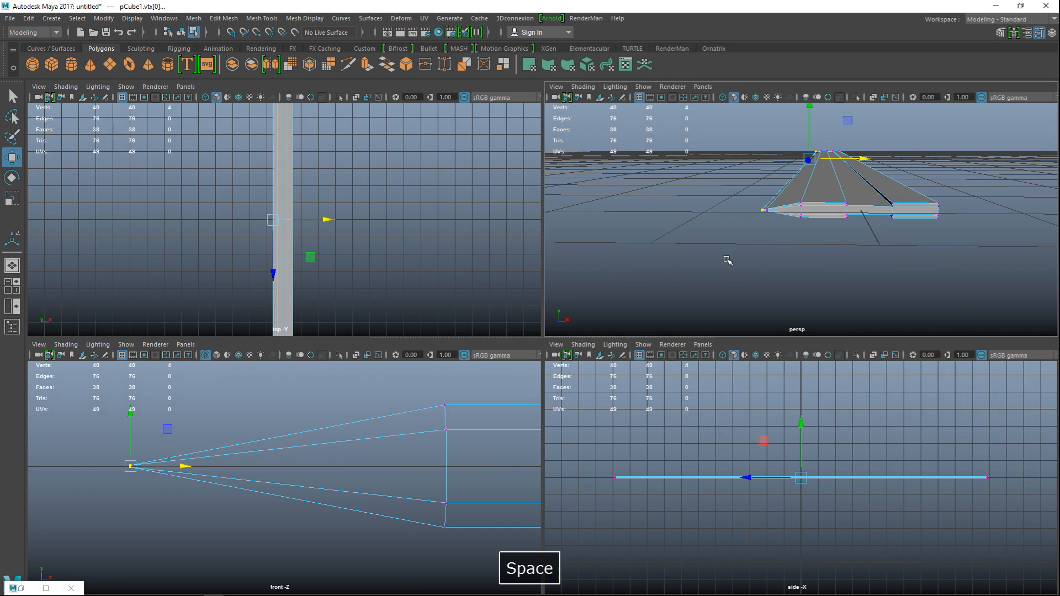
left_click(549, 396)
scroll(541, 412, "down", 5)
mouse_move(497, 415)
left_mouse_down("alt")
mouse_move(595, 426)
mouse_move(532, 445)
mouse_move(497, 407)
mouse_move(484, 417)
left_mouse_up("alt")
scroll(596, 448, "up", 3)
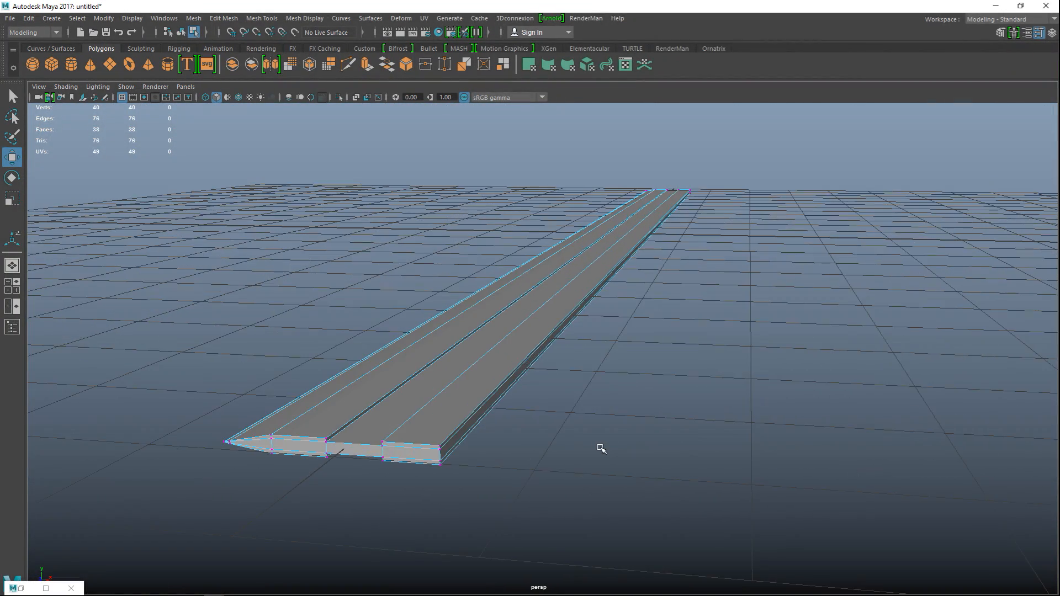
middle_click_drag(602, 445, 634, 420, "alt")
left_click_drag(638, 422, 592, 435, "alt")
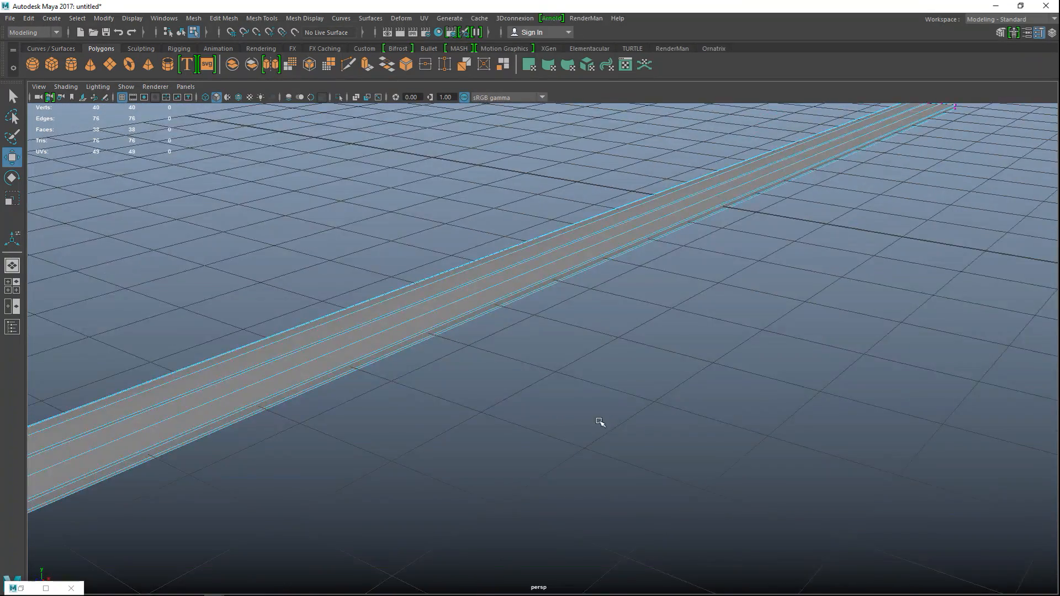
scroll(613, 432, "down", 5)
scroll(589, 425, "up", 3)
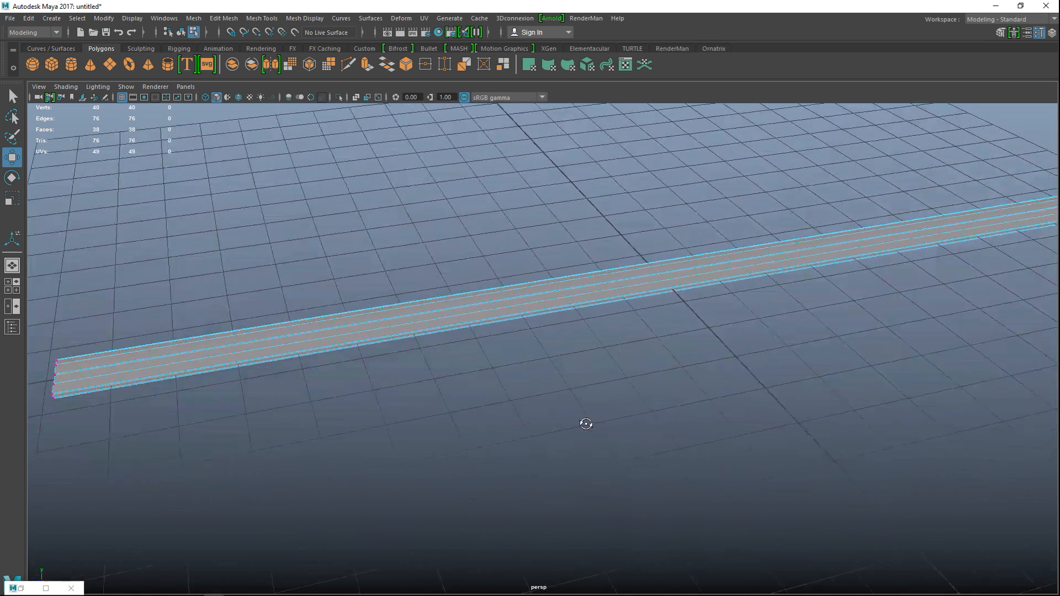
Set the number of edge loops for the Insert Edge Loop tool to 3, keeping multiple edge loops.
left_click(228, 20)
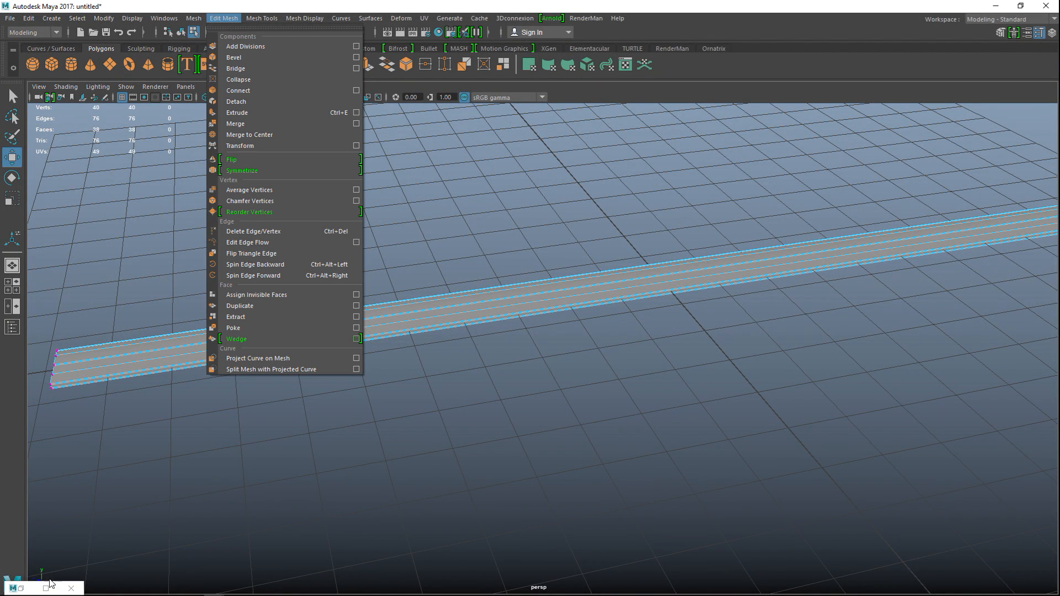
left_click(59, 590)
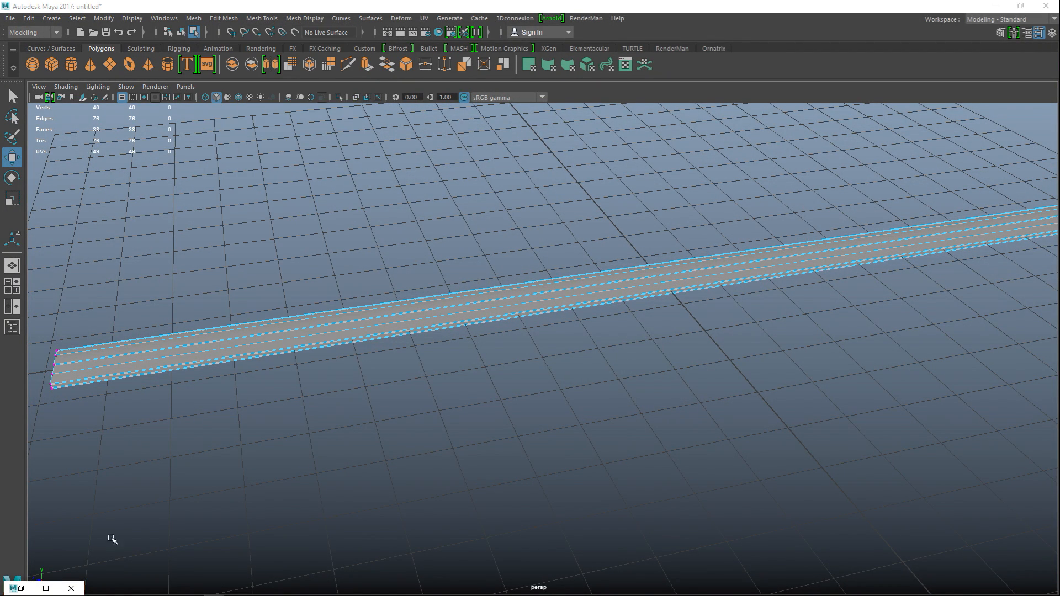
left_click(49, 589)
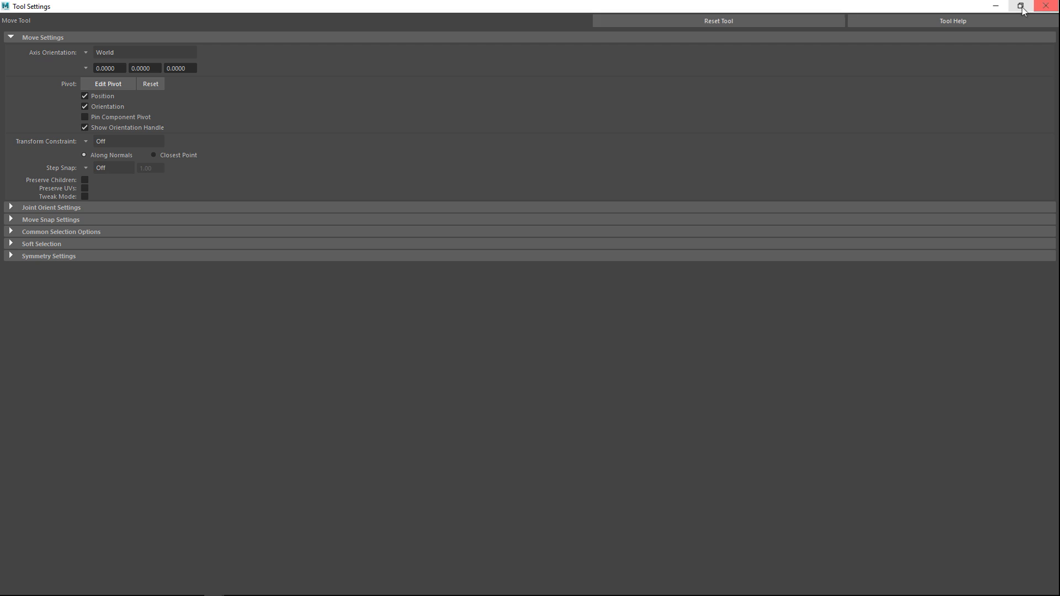
left_click(1045, 6)
left_click(276, 22)
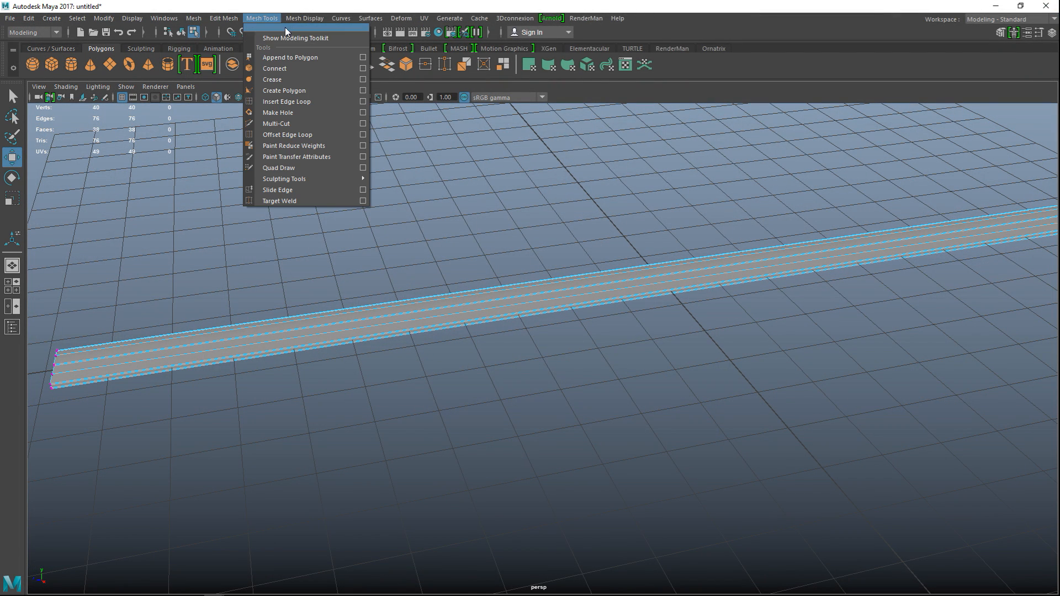
left_click(362, 102)
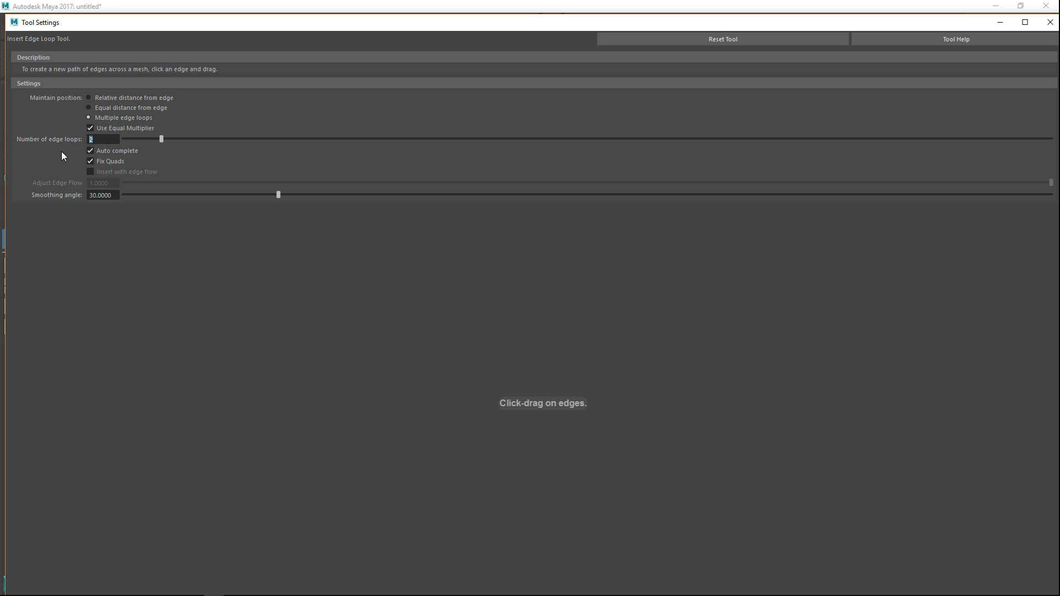
type("3")
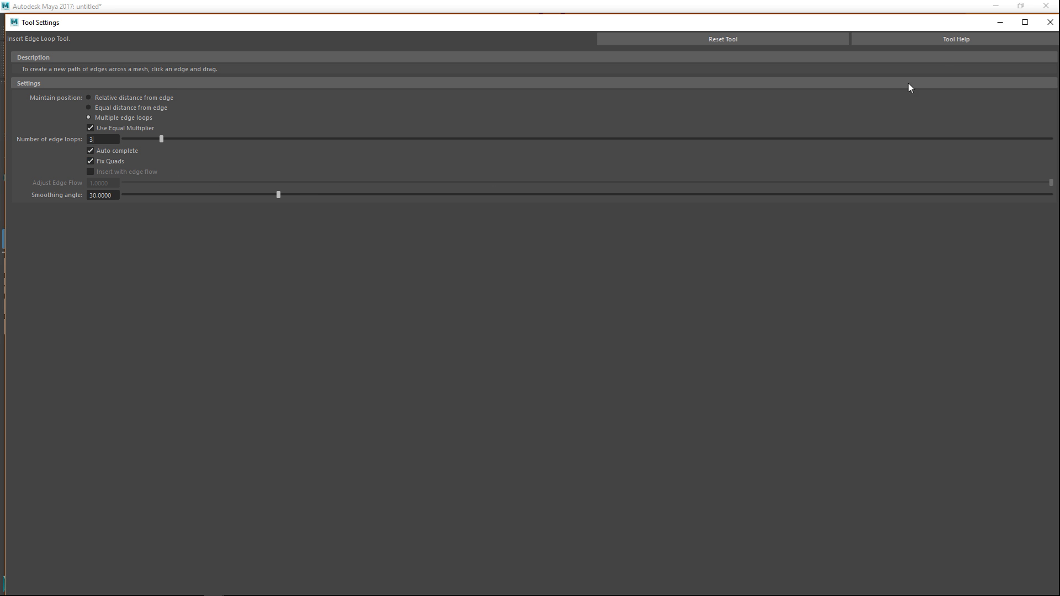
left_click(999, 22)
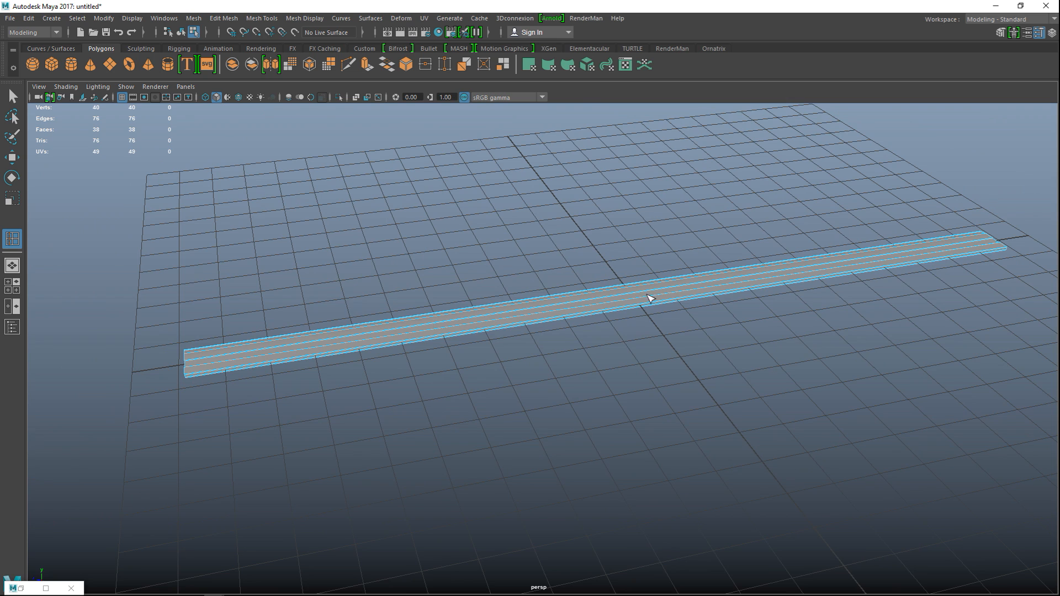
Insert crosswise edge loops at the blade's middle, and then in each of the four segments this creates.
left_click(650, 302)
left_click(332, 351)
left_click(535, 317)
left_click(743, 289)
left_click(922, 264)
scroll(297, 441, "up", 2)
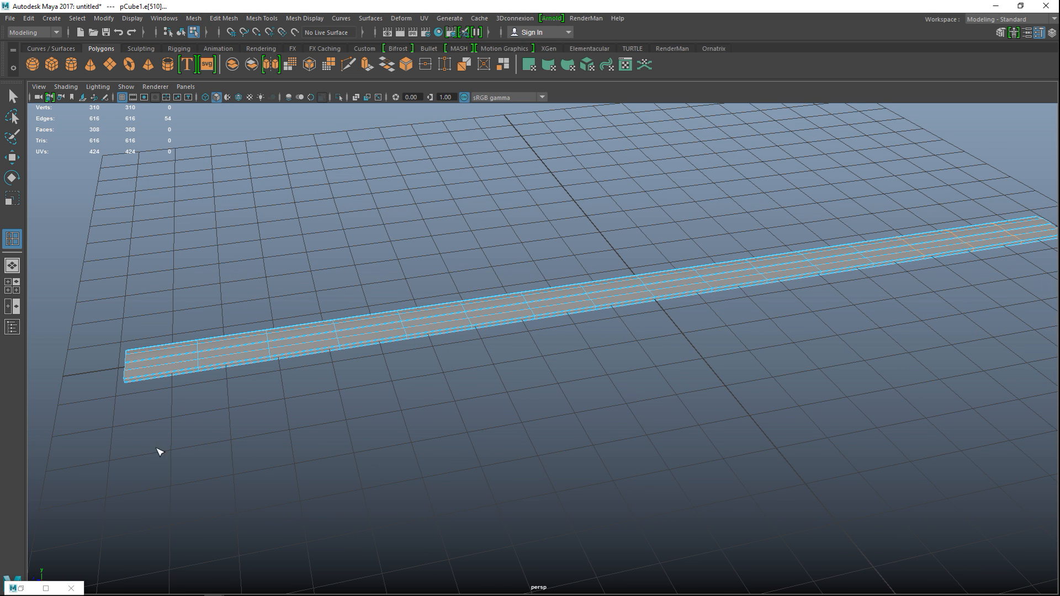
In the top view, insert three more crosswise edge loops into every segment along the blade's full length.
key("space")
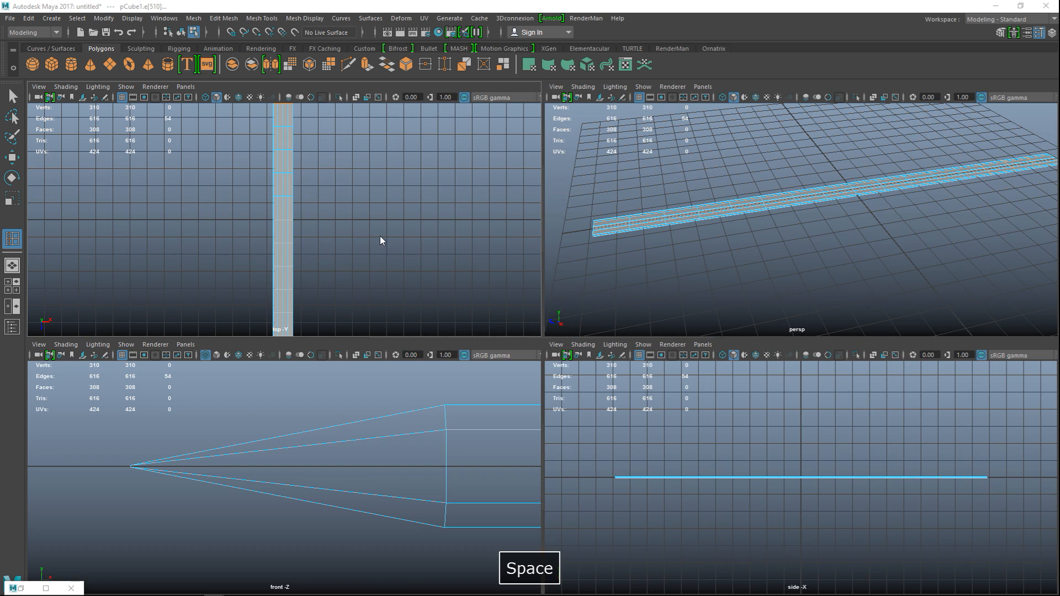
middle_click_drag(674, 348, 646, 486, "alt")
key("F8")
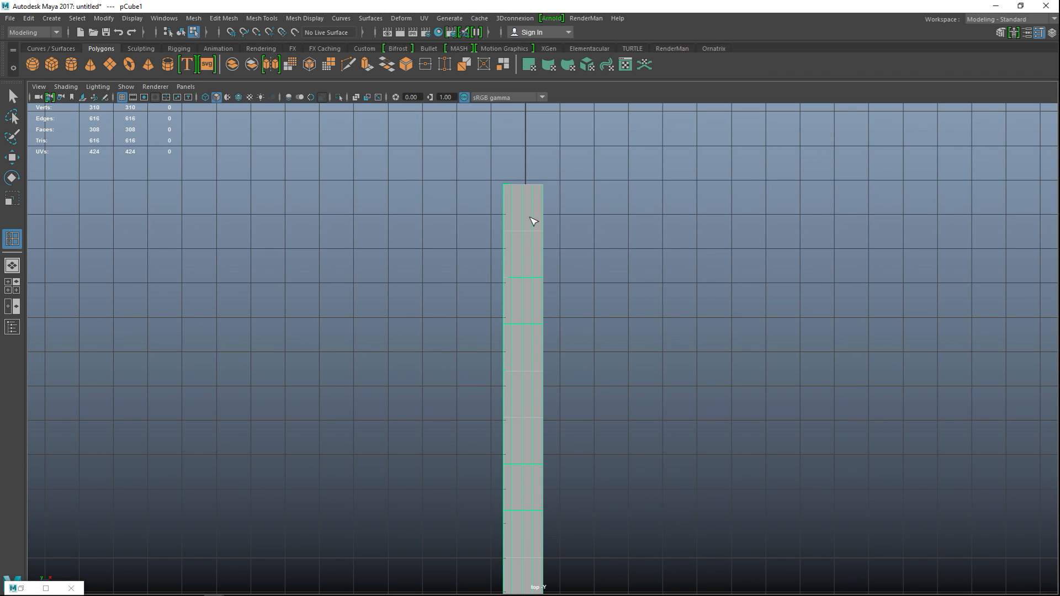
left_click(531, 213)
left_click(535, 264)
left_click(527, 313)
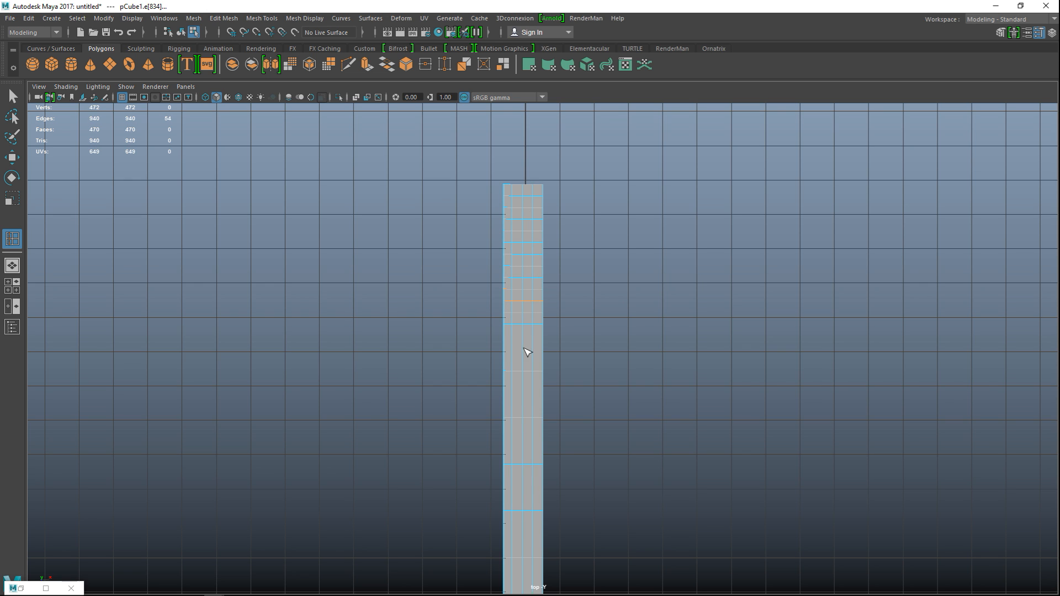
left_click(527, 359)
left_click(524, 401)
middle_click_drag(589, 431, 520, 301, "alt")
left_click(513, 301)
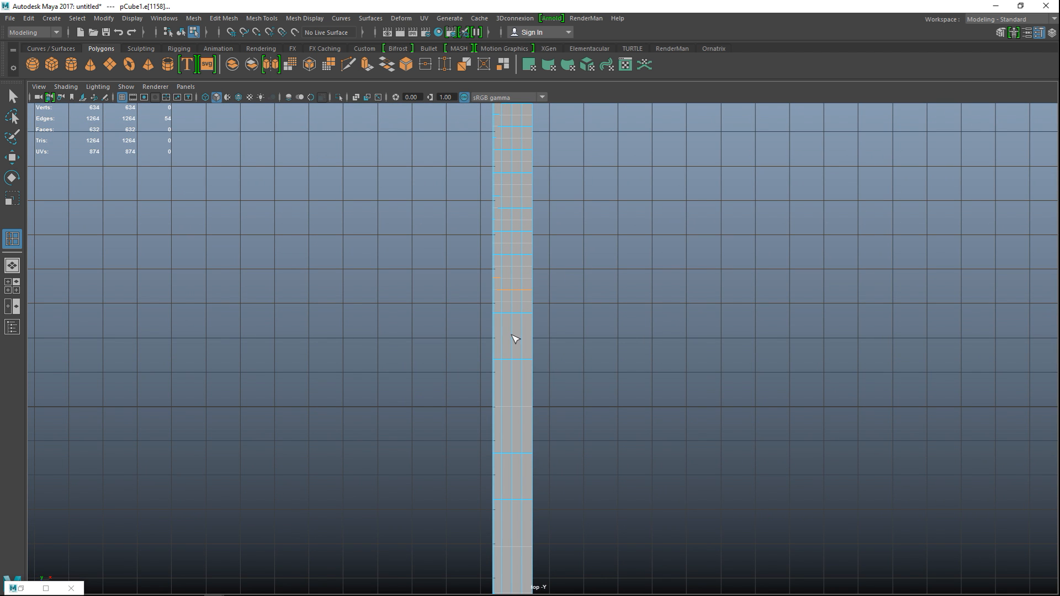
left_click(514, 343)
left_click(513, 383)
middle_click_drag(568, 417, 541, 321, "alt")
left_click(504, 366)
left_click(506, 383)
key("F8")
left_click(507, 417)
middle_click_drag(565, 440, 575, 315, "alt")
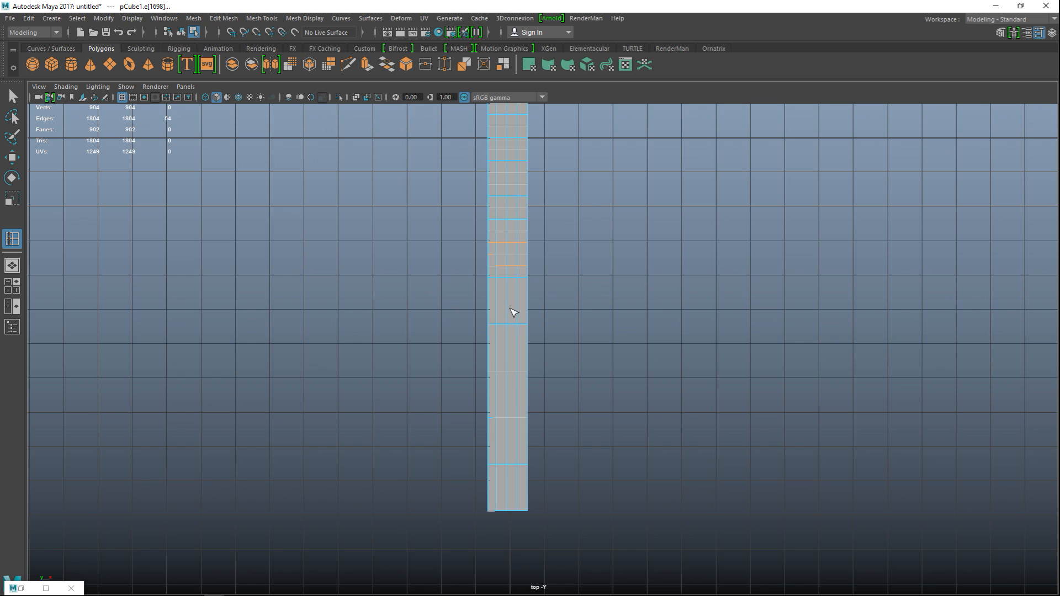
left_click(508, 305)
left_click(505, 361)
left_click(506, 402)
left_click(507, 442)
left_click(508, 445)
left_click(508, 488)
key("q")
Examine the subdivided blade mesh from several angles in the perspective view.
left_click(13, 267)
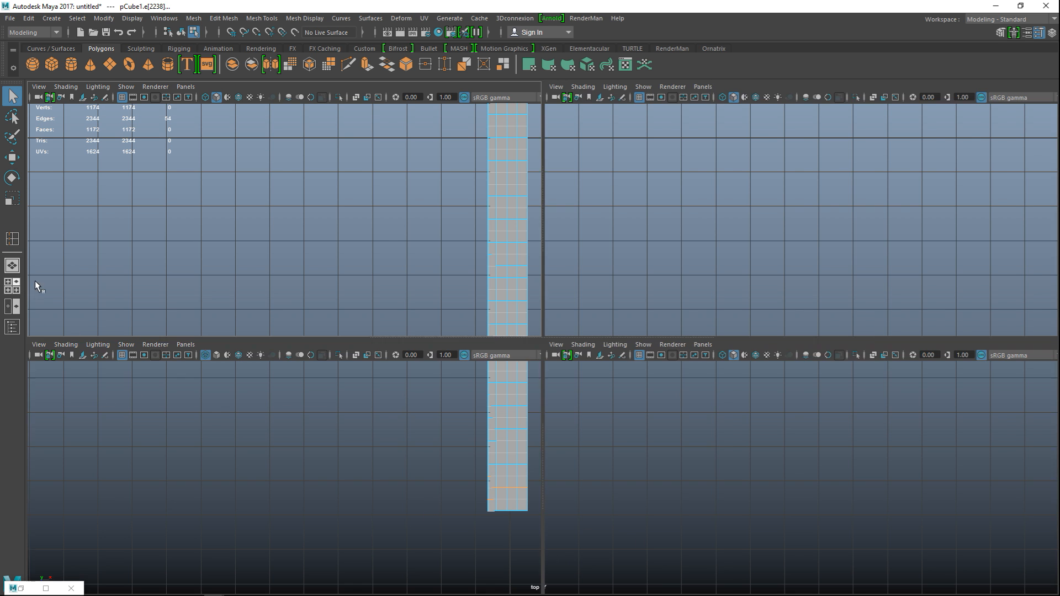
key("space")
left_click(619, 358)
scroll(613, 357, "down", 2)
scroll(612, 357, "up", 2)
left_click_drag(494, 369, 632, 379, "alt")
middle_click_drag(617, 397, 691, 421, "alt")
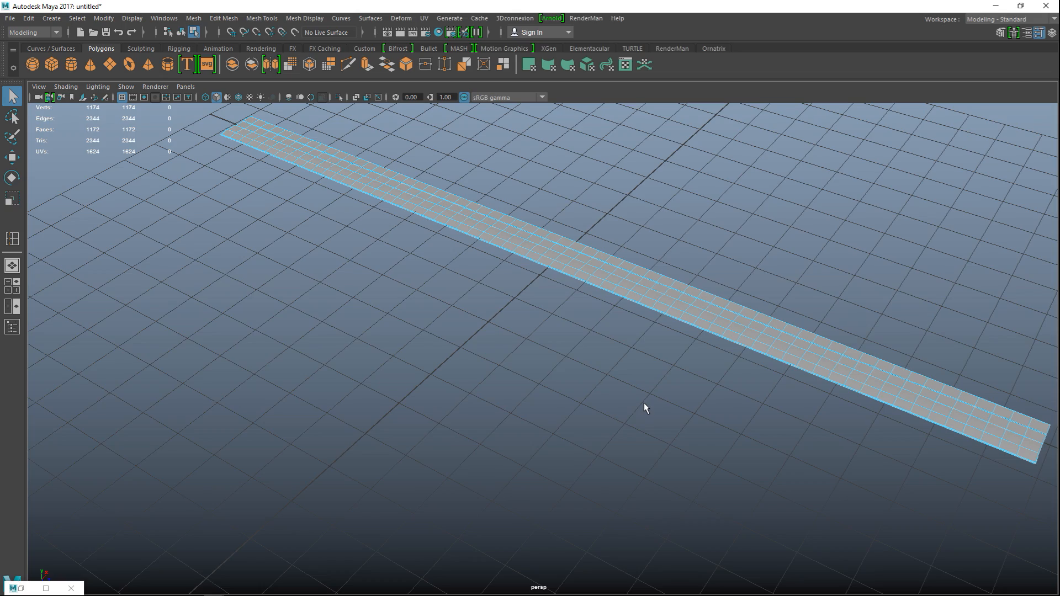
key("F9")
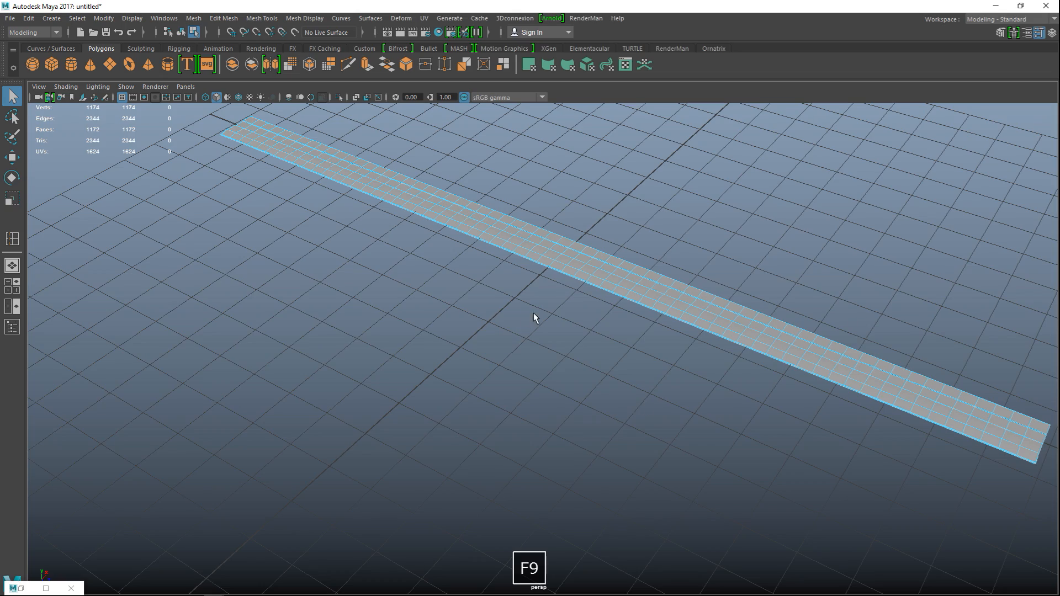
left_click_drag(579, 319, 643, 327, "alt")
left_click_drag(558, 364, 765, 393, "alt")
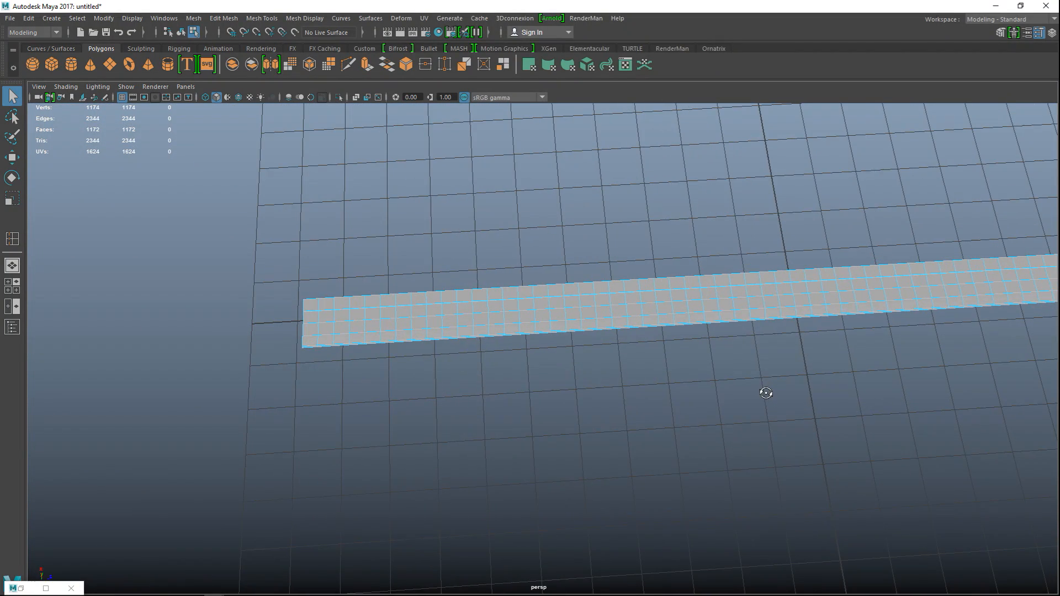
In the top view wireframe, select the end row of vertices at the blade's upper end and scale it along X to a narrow tip.
left_click(11, 290)
key("space")
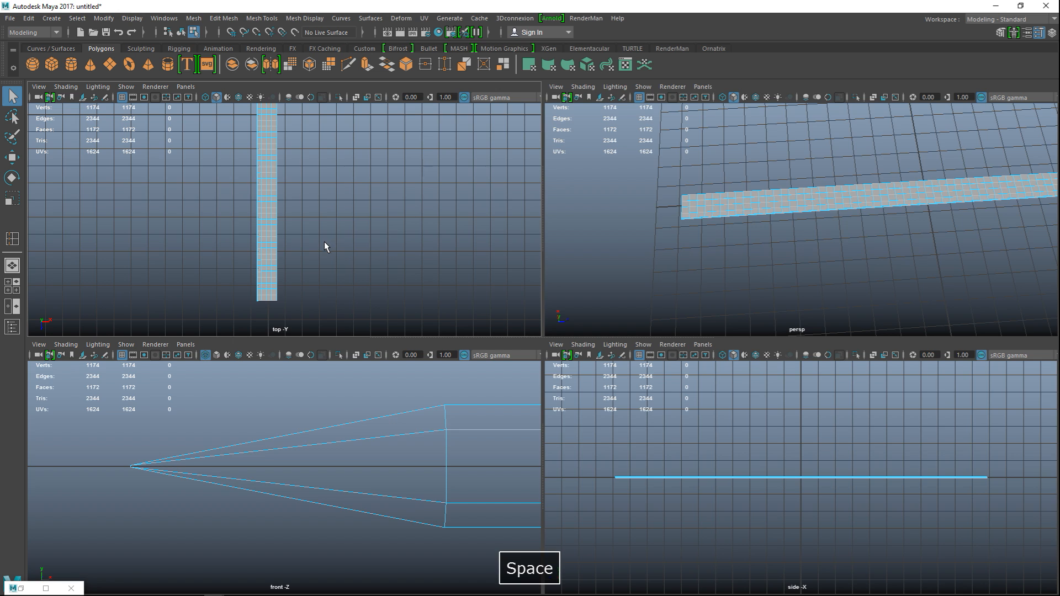
middle_click_drag(572, 246, 597, 358, "alt")
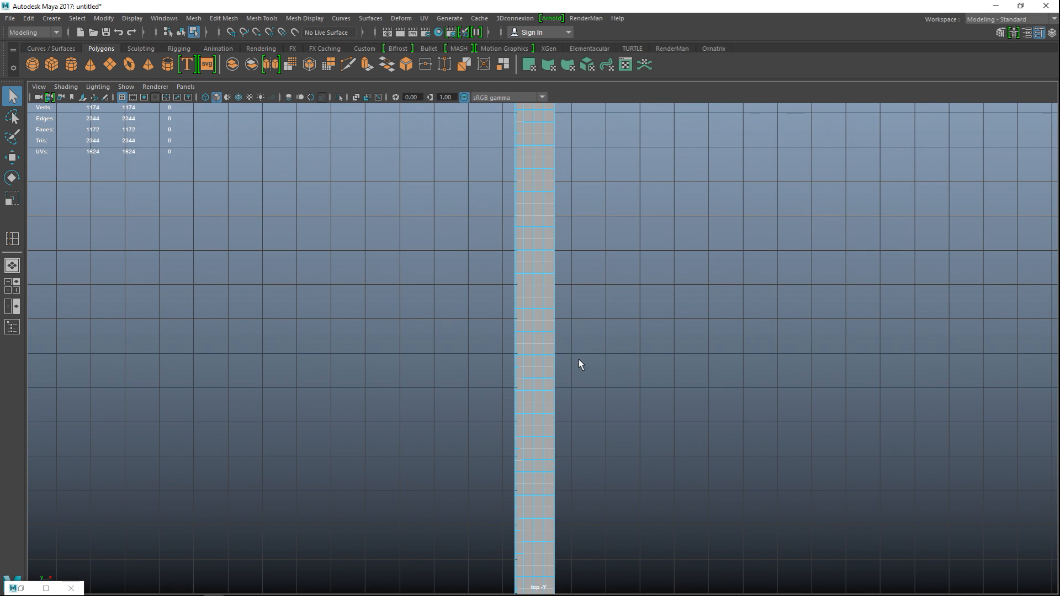
key("4")
middle_click_drag(621, 255, 579, 486, "alt")
middle_click_drag(611, 314, 599, 419, "alt")
scroll(622, 359, "up", 3)
scroll(622, 359, "up", 2)
middle_click_drag(618, 286, 675, 465, "alt")
right_click_drag(488, 299, 442, 264)
left_click_drag(446, 294, 572, 304)
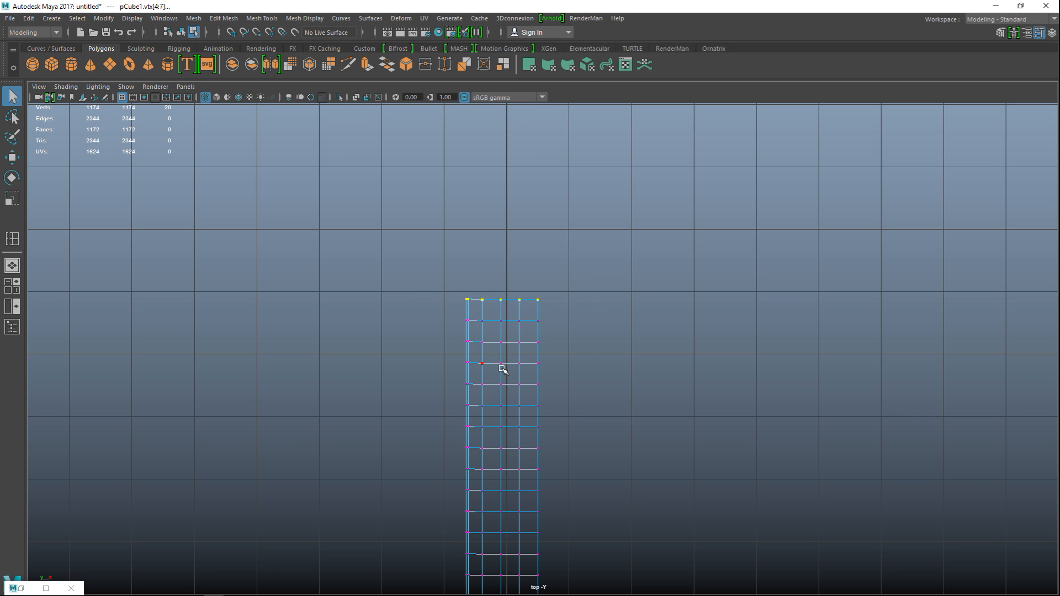
key("r")
left_click_drag(553, 301, 513, 301)
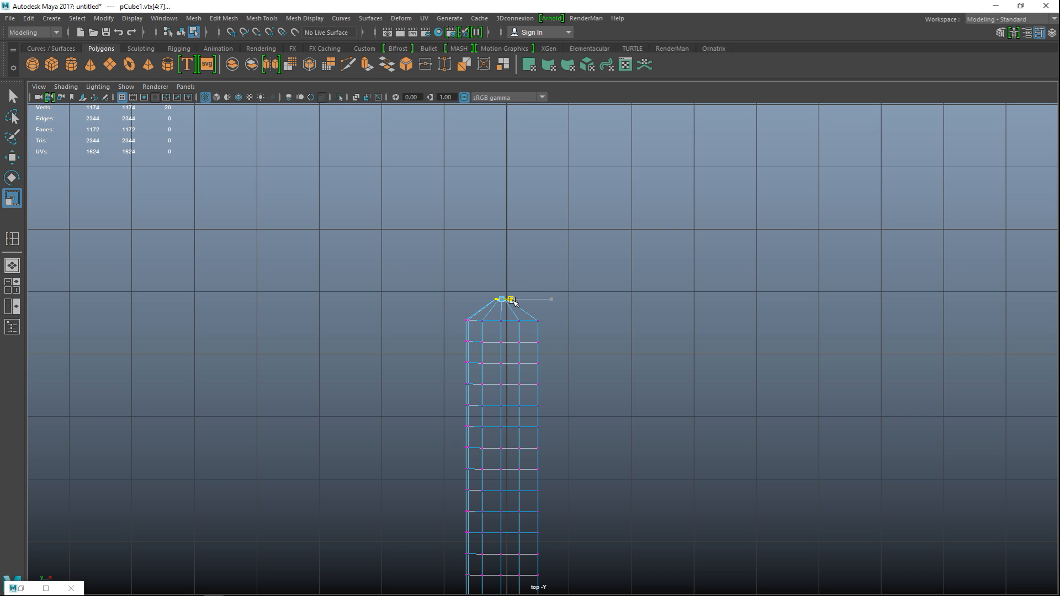
left_click_drag(511, 301, 515, 303)
middle_click_drag(463, 361, 417, 201, "alt")
scroll(573, 371, "down", 10)
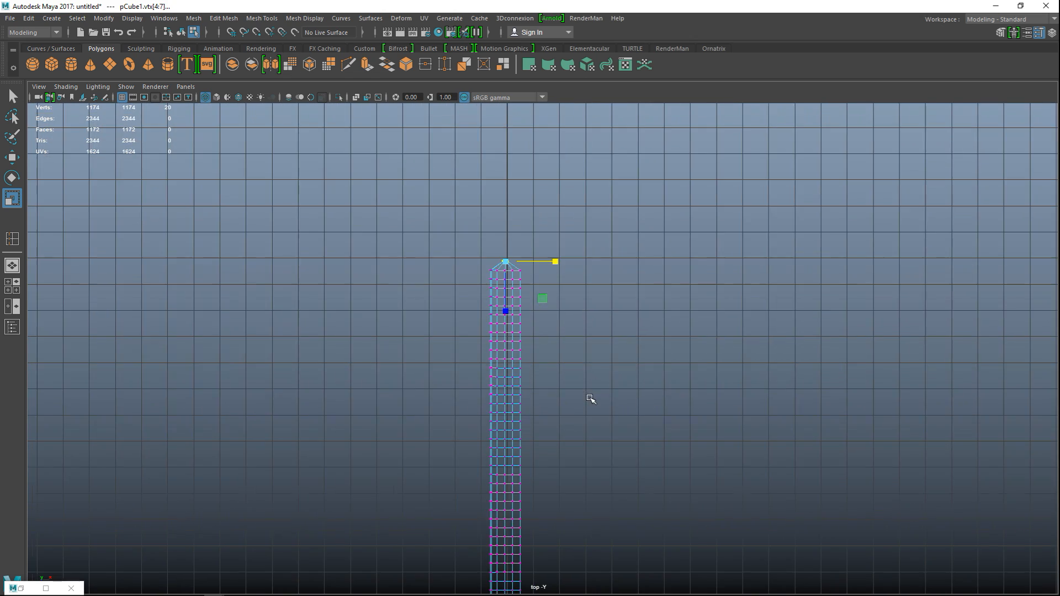
scroll(602, 430, "up", 6)
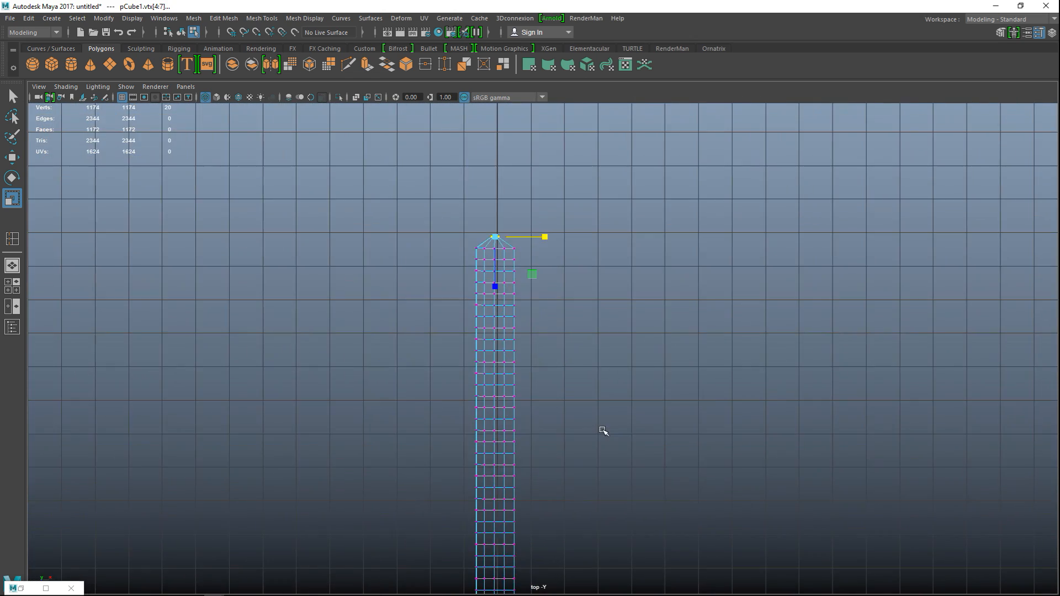
scroll(603, 430, "up", 3)
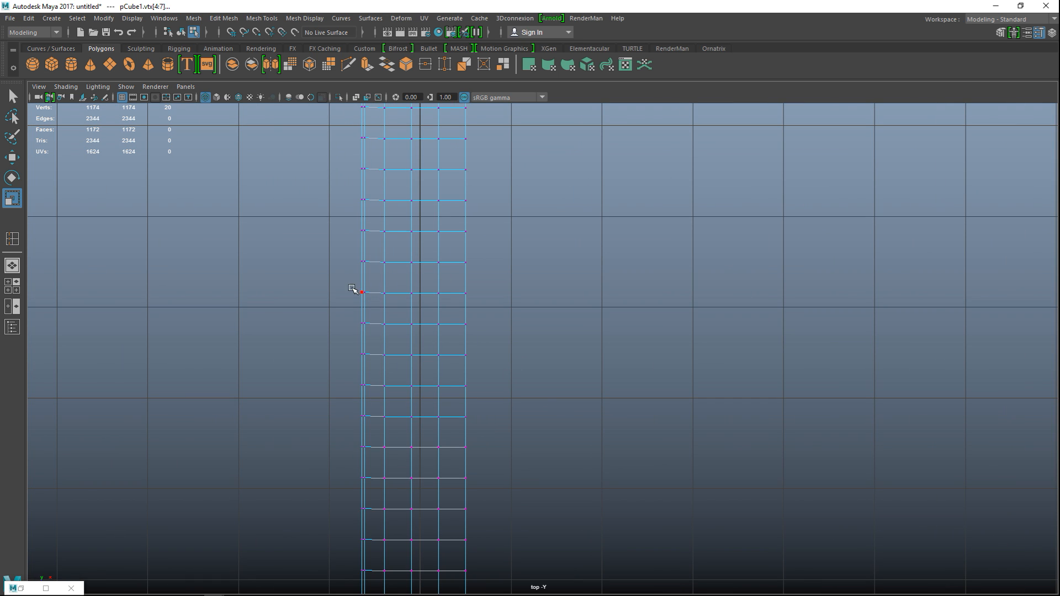
In the top view, scale successive crosswise vertex rows below the tip narrower along X to start the blade's taper.
left_click_drag(333, 283, 529, 308)
left_click_drag(463, 292, 462, 289)
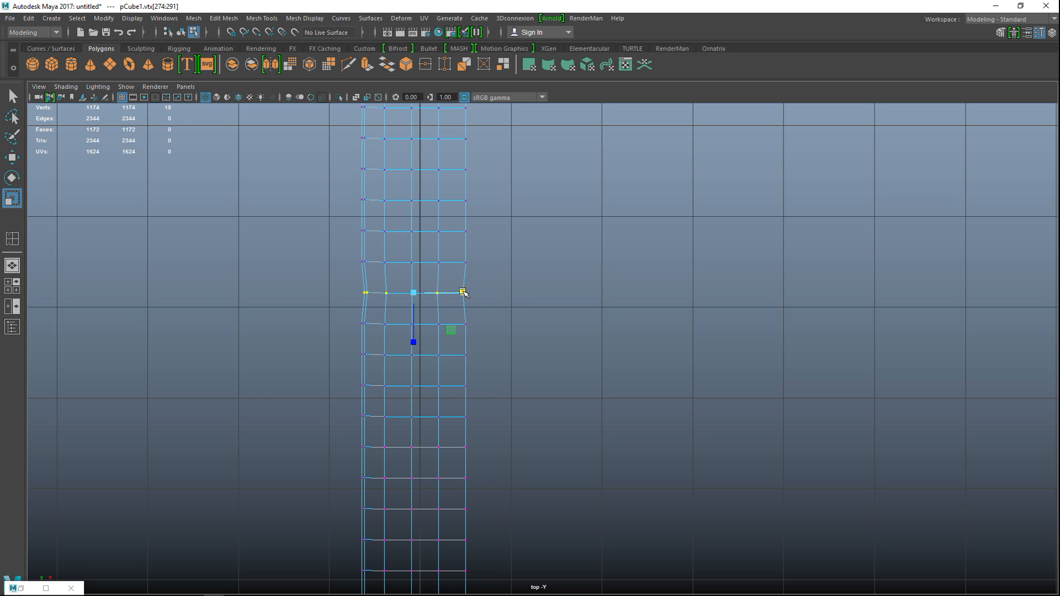
left_click_drag(336, 244, 458, 264)
left_click_drag(335, 219, 460, 232)
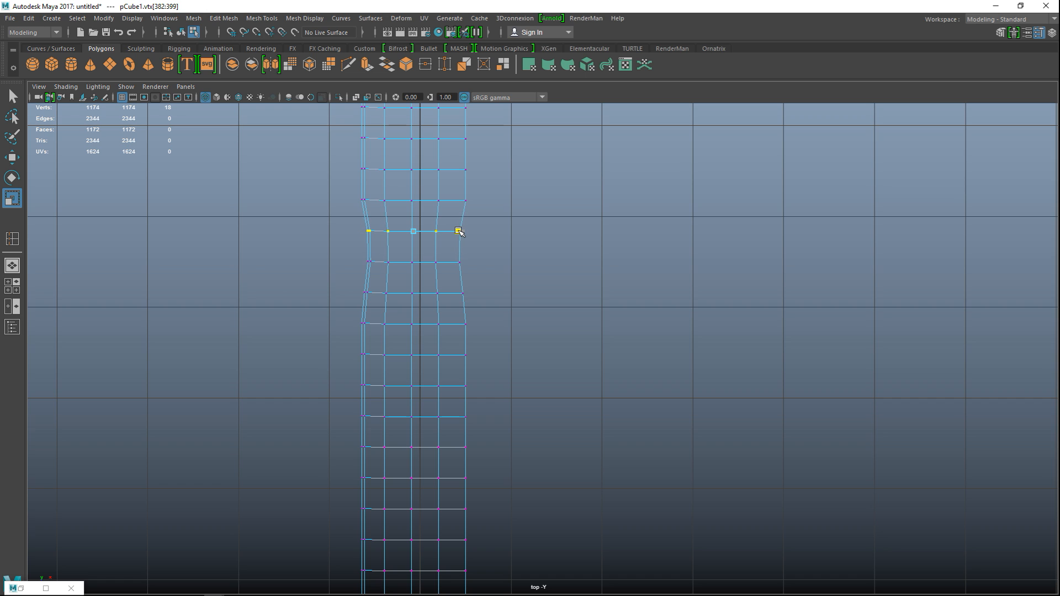
left_click_drag(457, 232, 457, 231)
left_click_drag(333, 189, 456, 201)
middle_click_drag(598, 240, 662, 406, "alt")
left_click_drag(381, 310, 585, 332)
left_click_drag(509, 318, 498, 317)
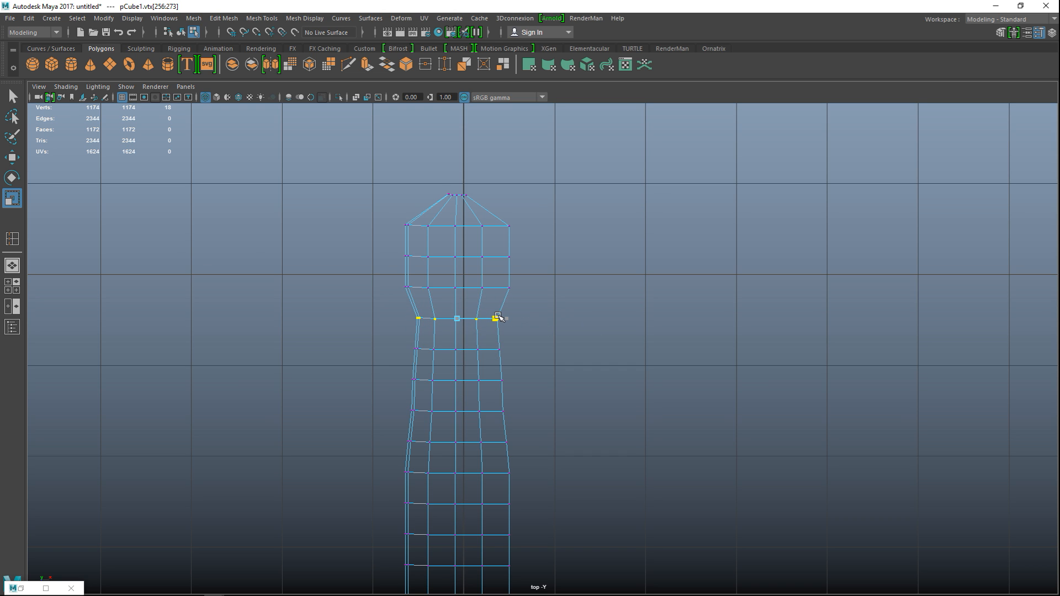
Scale the remaining vertex rows up to the tip progressively narrower along X and refine them into a smooth pointed outline.
left_click_drag(388, 276, 494, 287)
left_click_drag(388, 246, 541, 271)
left_click_drag(507, 257, 490, 257)
left_click_drag(386, 219, 601, 246)
left_click_drag(506, 225, 478, 227)
left_click_drag(392, 248, 574, 273)
left_click_drag(506, 256, 492, 259)
left_click_drag(402, 275, 498, 288)
left_click_drag(407, 307, 503, 320)
Fine-tune the widths of the four vertex rows at the base of the taper so its outline curves smoothly into the straight blade.
left_click_drag(392, 348, 569, 364)
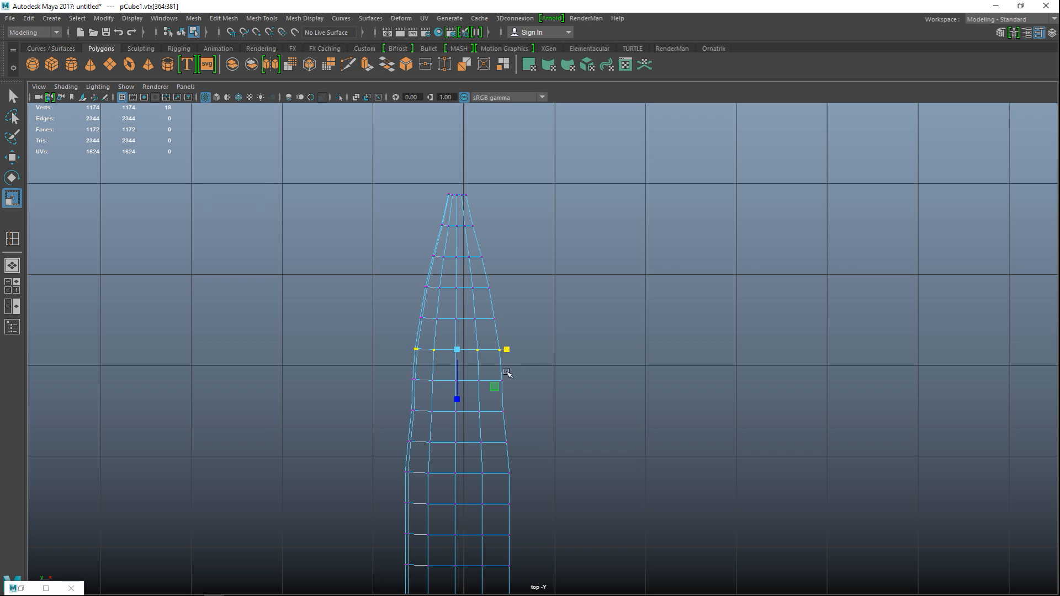
left_click_drag(393, 374, 506, 383)
left_click_drag(387, 404, 507, 412)
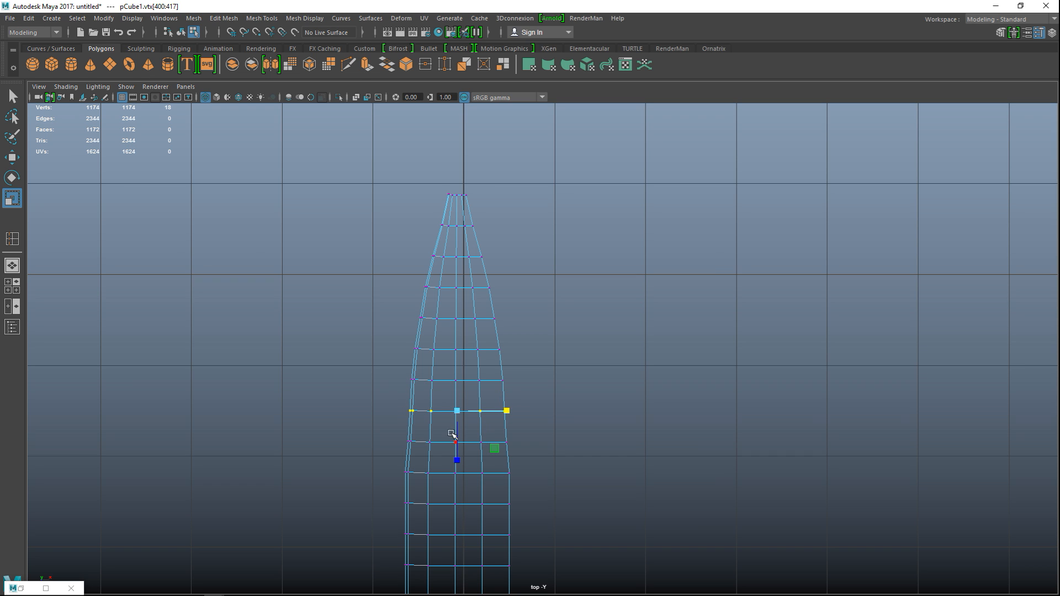
left_click_drag(394, 427, 508, 442)
scroll(530, 459, "down", 4)
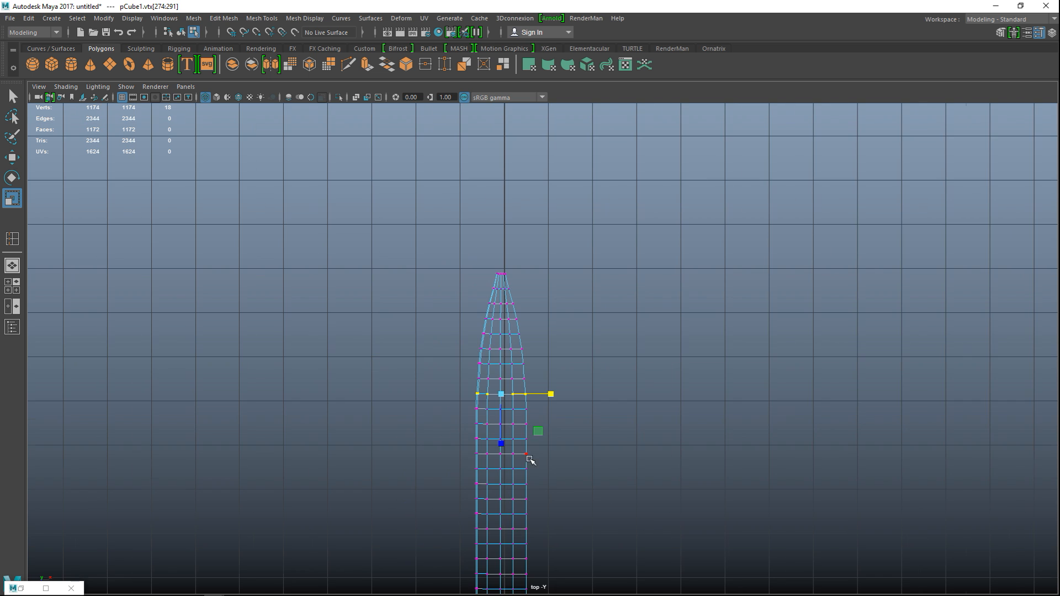
In the perspective view, select all the vertices on the end face of the blade's tip.
left_click(17, 290)
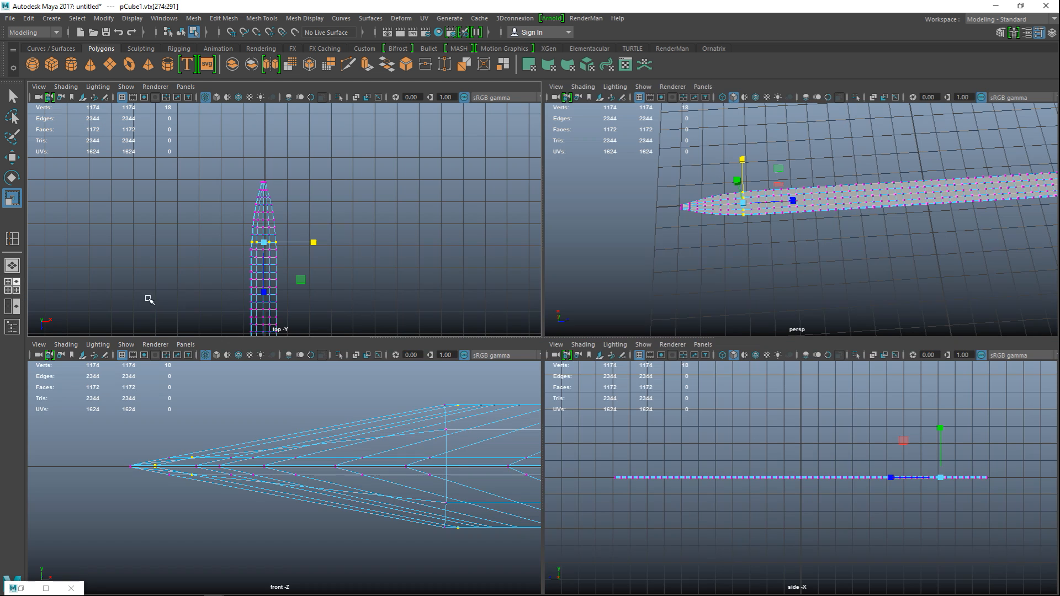
key("space")
left_click_drag(447, 400, 684, 428, "alt")
scroll(679, 428, "up", 6)
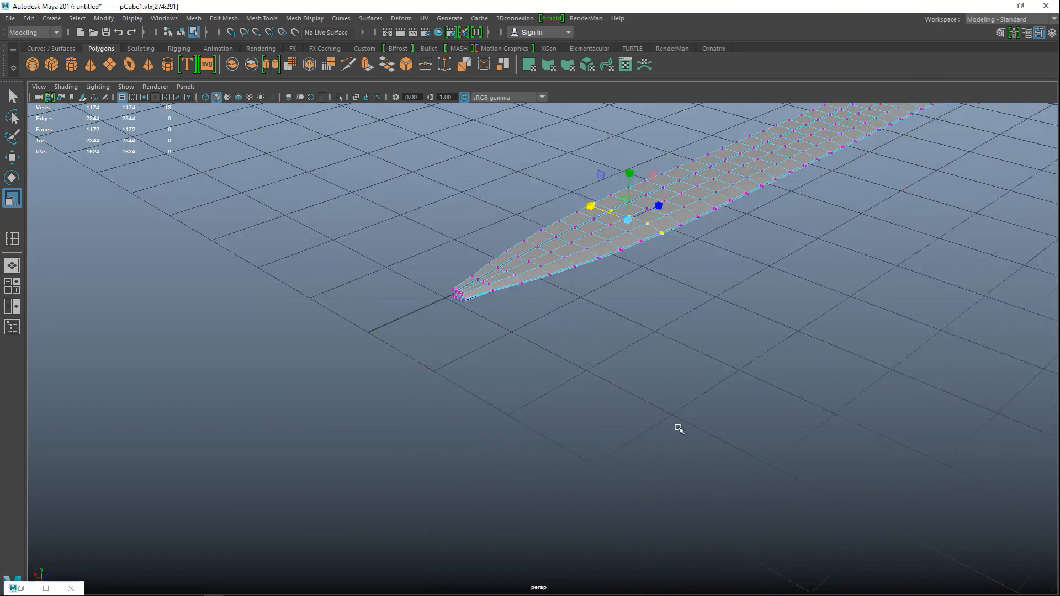
left_click_drag(594, 487, 606, 514, "alt")
middle_click_drag(606, 513, 567, 478, "alt")
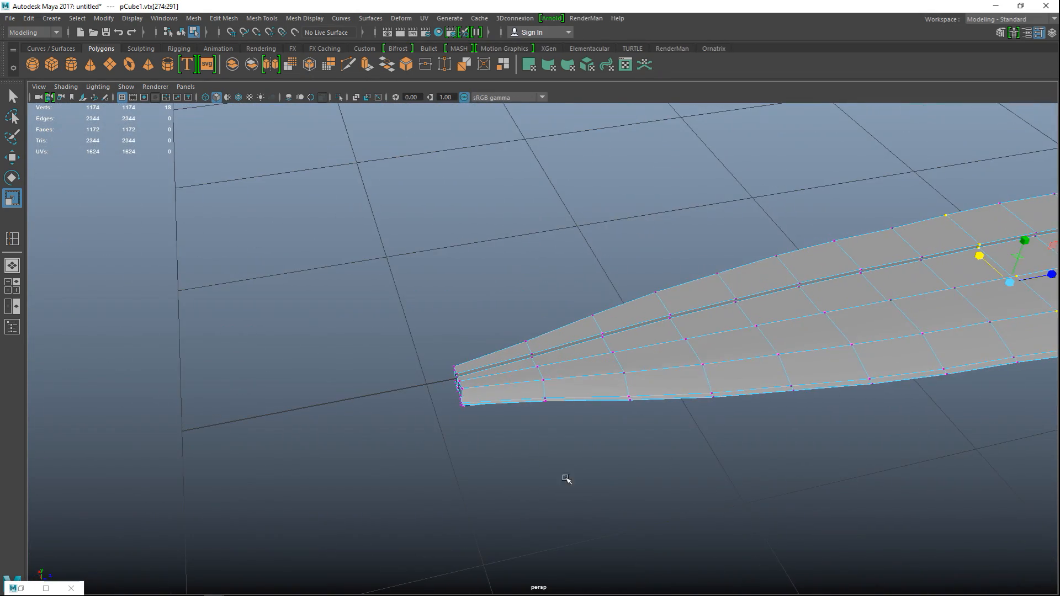
right_click_drag(465, 389, 413, 254)
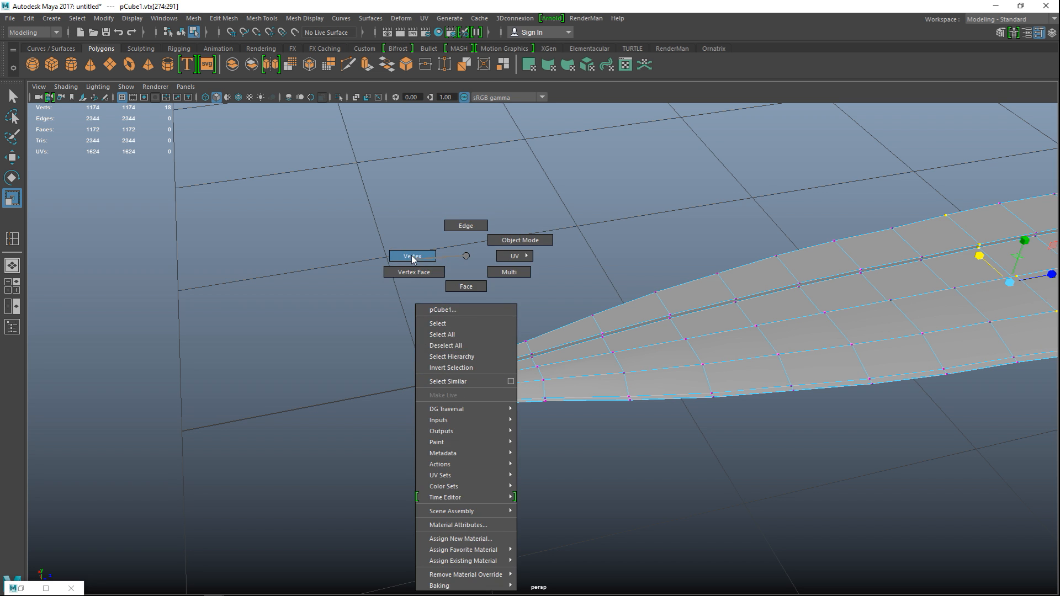
left_click_drag(428, 343, 499, 468)
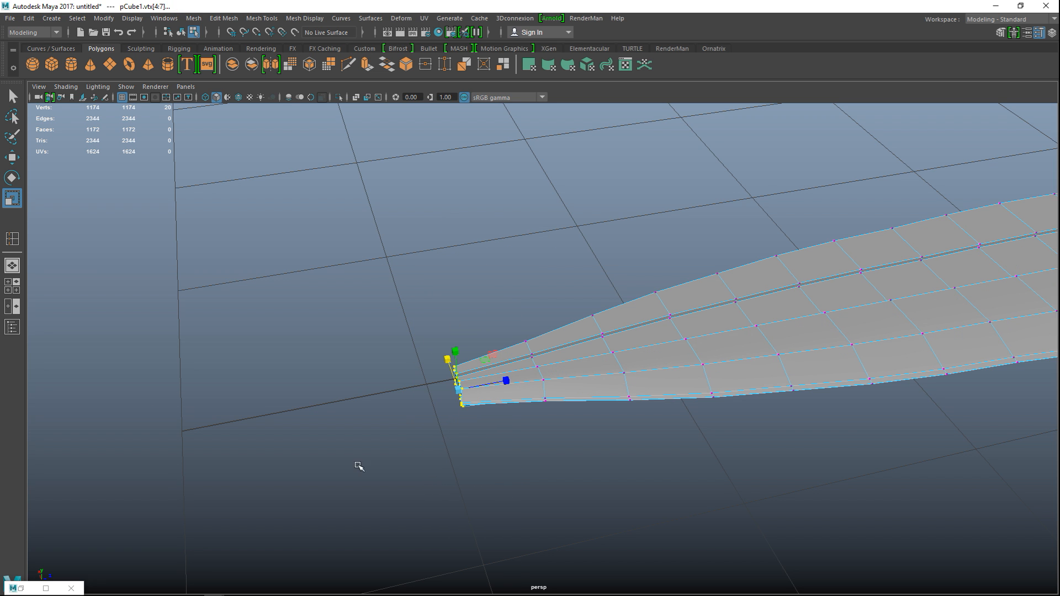
Scale the selected tip vertices down along Y and then uniformly to make a thin, sharp point, and clear the selection.
left_click(12, 286)
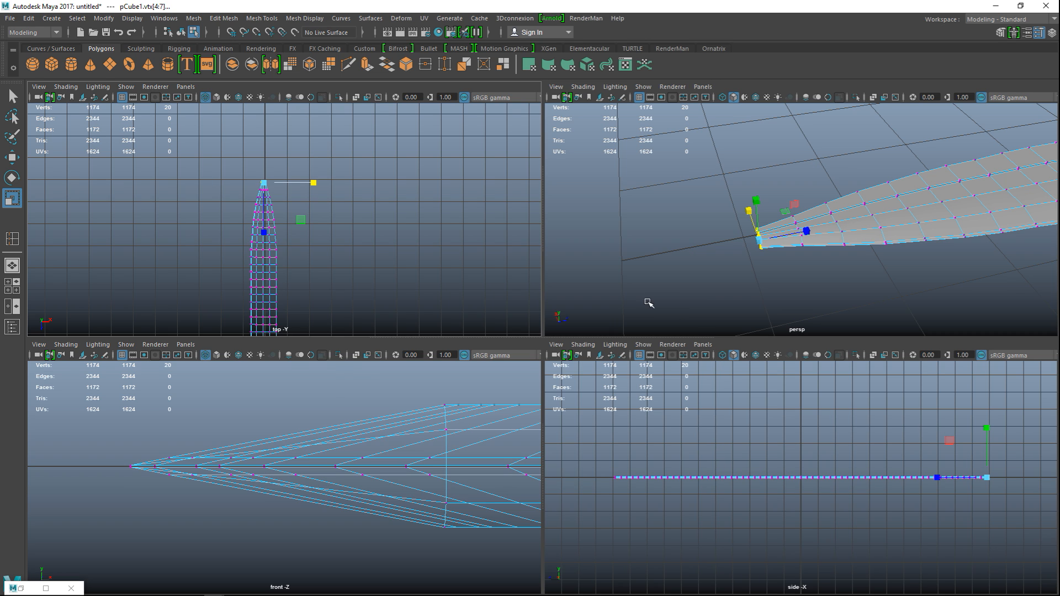
scroll(743, 248, "up", 5)
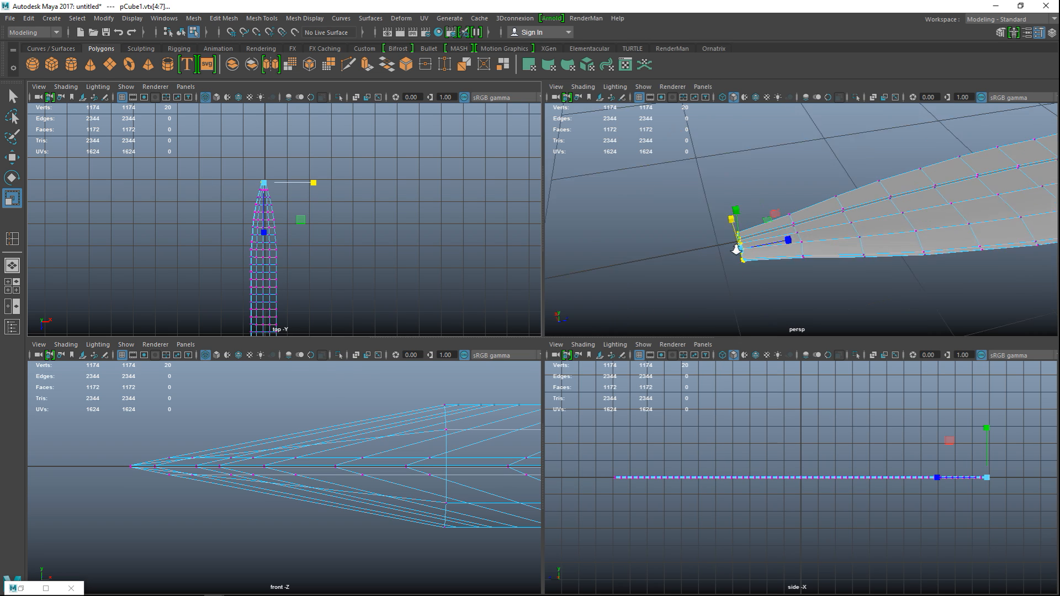
key("space")
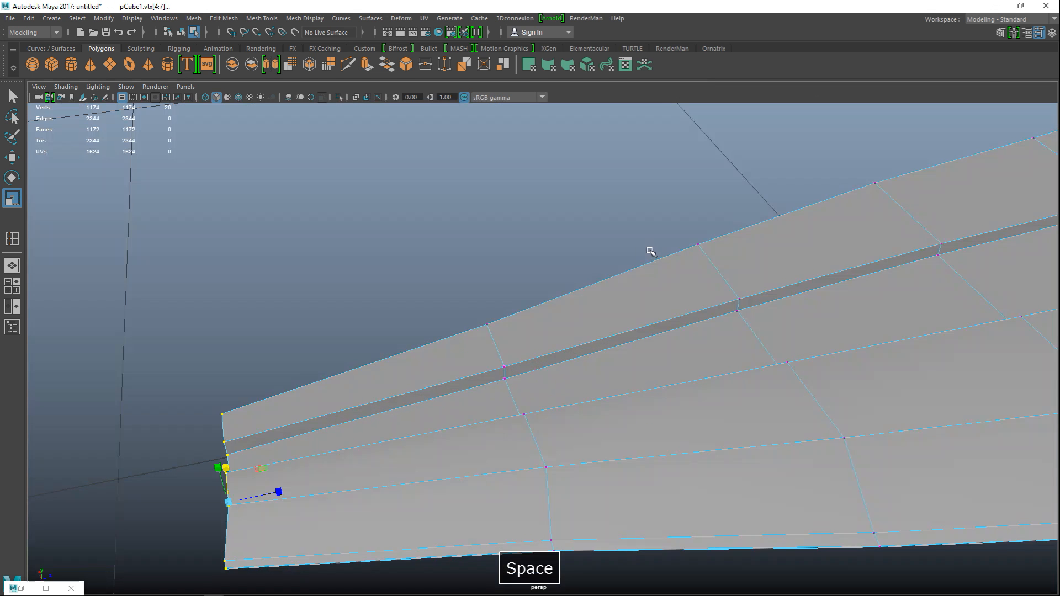
left_click_drag(651, 253, 549, 305, "alt")
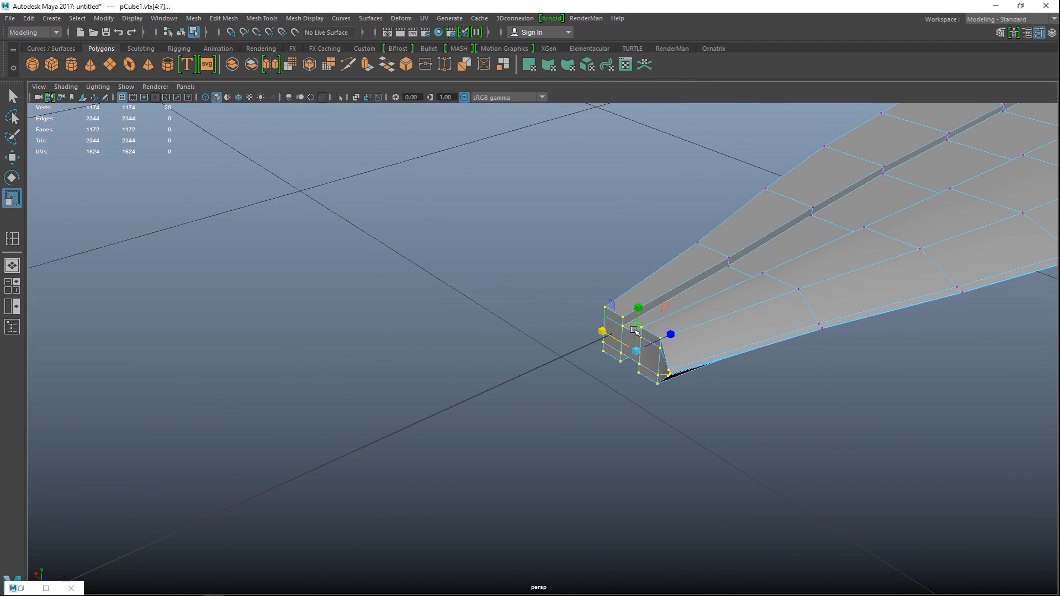
left_click_drag(640, 307, 639, 340)
left_click_drag(636, 351, 622, 357)
left_click(711, 421)
Return the blade to object mode and apply a nonlinear Bend deformer to it.
mouse_move(733, 429)
left_mouse_down("alt")
mouse_move(783, 449)
mouse_move(716, 428)
mouse_move(734, 435)
left_mouse_up("alt")
scroll(734, 434, "down", 10)
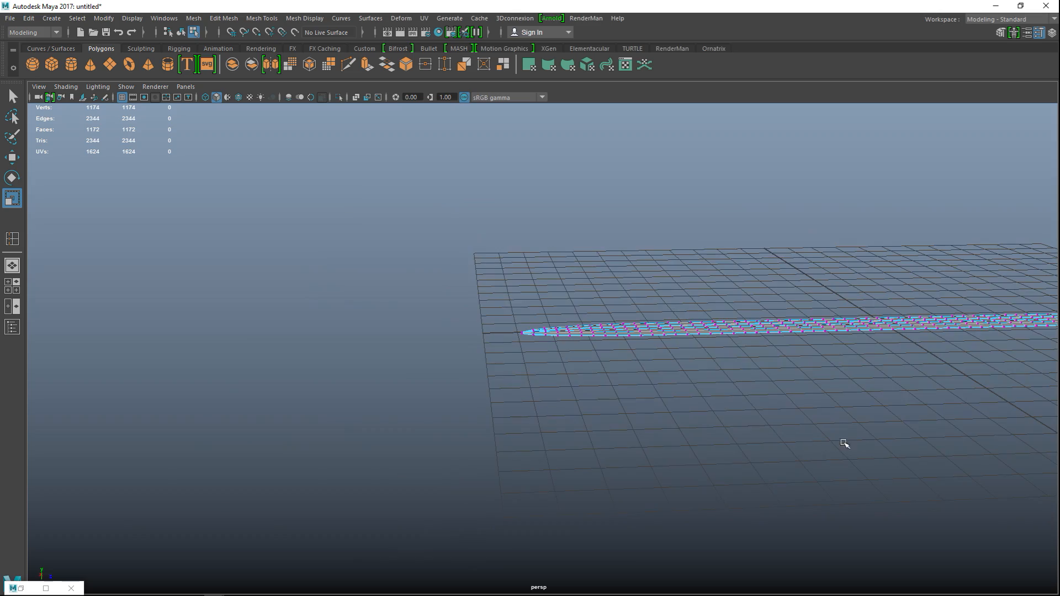
left_click_drag(730, 423, 557, 447, "alt")
right_click_drag(506, 285, 561, 239)
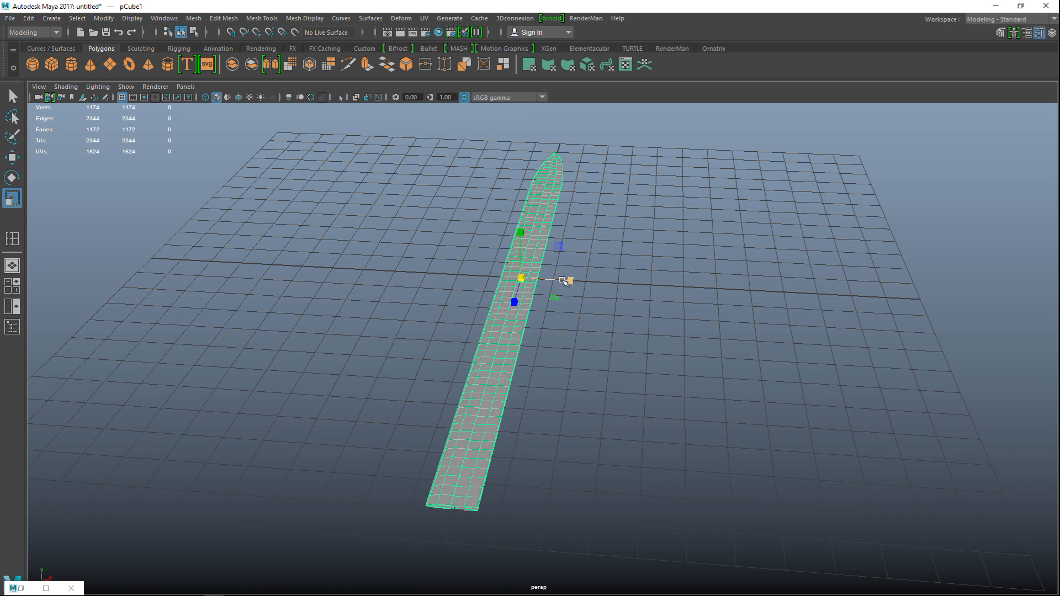
left_click(403, 19)
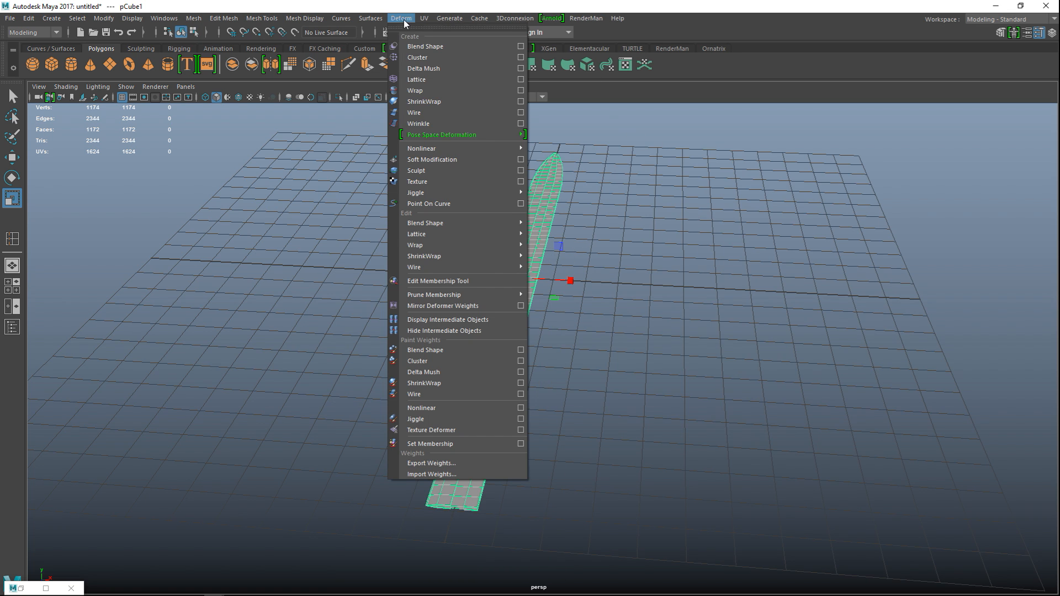
mouse_move(493, 148)
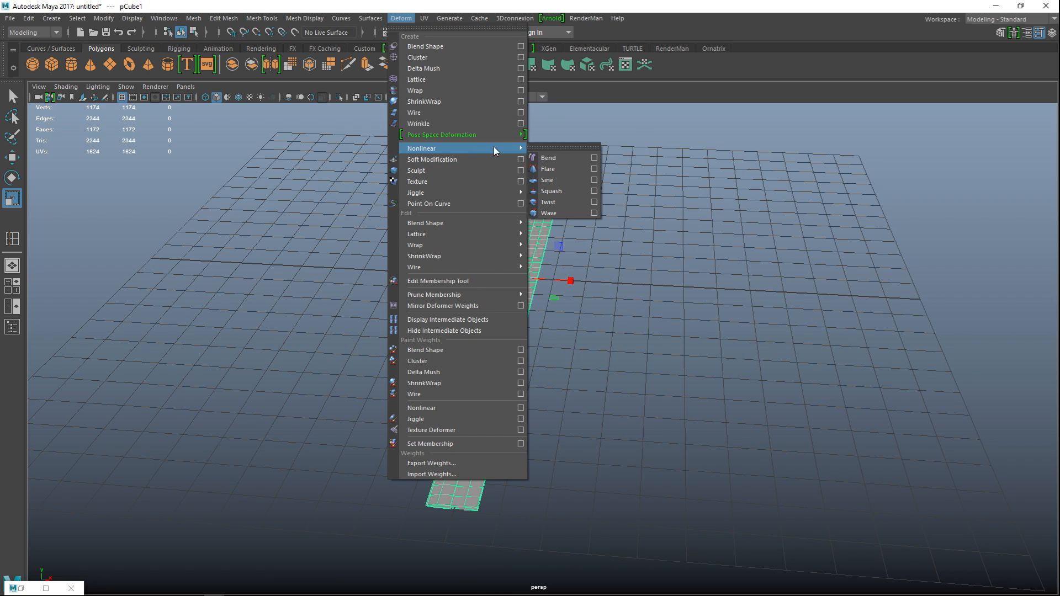
left_click(562, 158)
Rotate the bend deformer's handle so that it lies along the blade's length.
left_click_drag(524, 254, 493, 274, "alt")
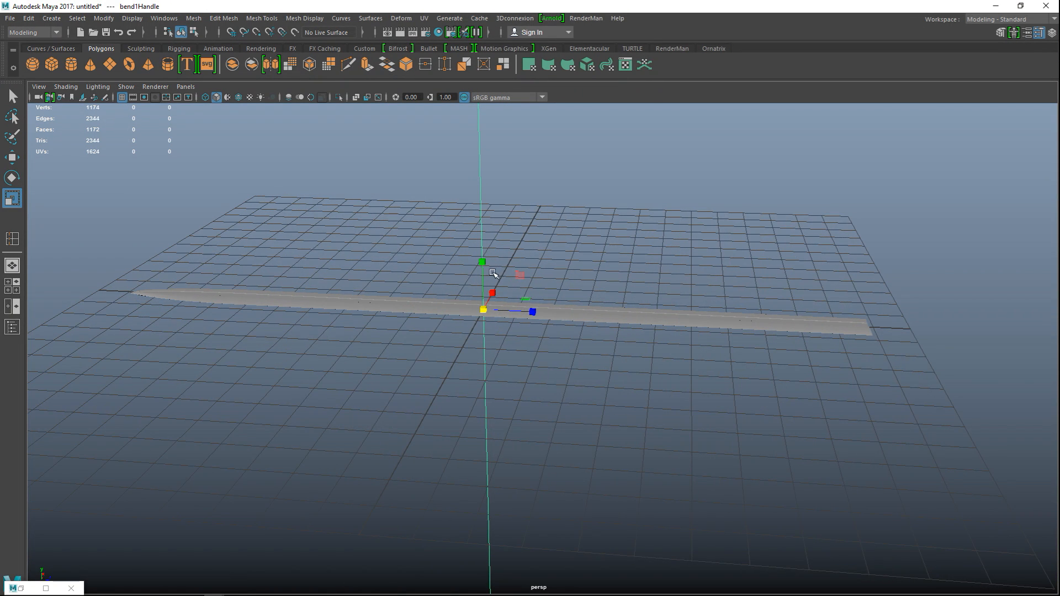
key("e")
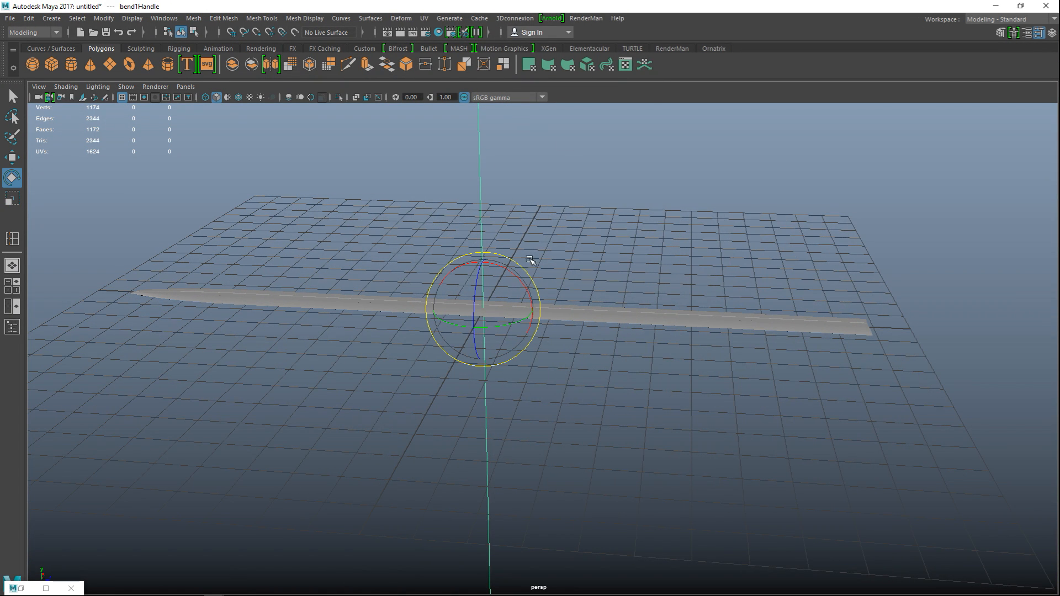
left_click_drag(500, 265, 564, 296)
left_click_drag(530, 371, 552, 391, "alt")
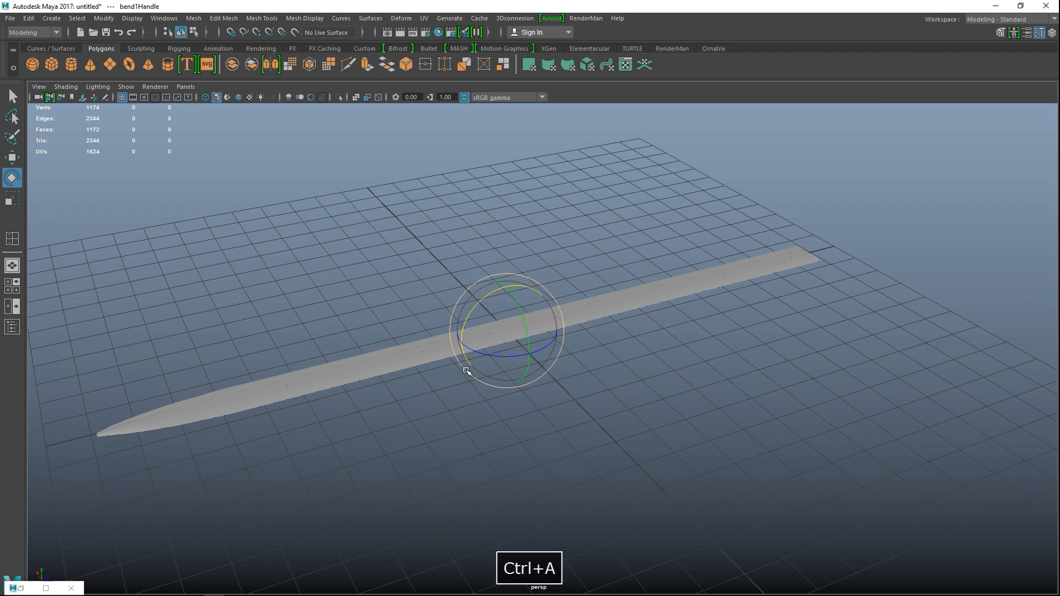
Open the bend deformer's attributes and set its Curvature to about -68.66.
key("ctrl+a")
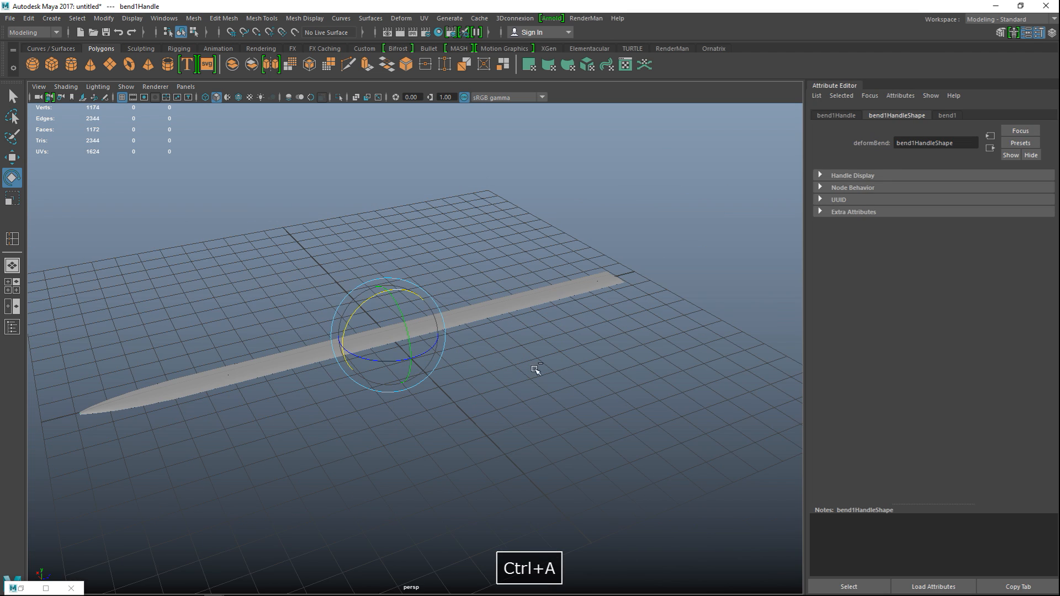
left_click(945, 116)
left_click_drag(994, 189, 973, 205)
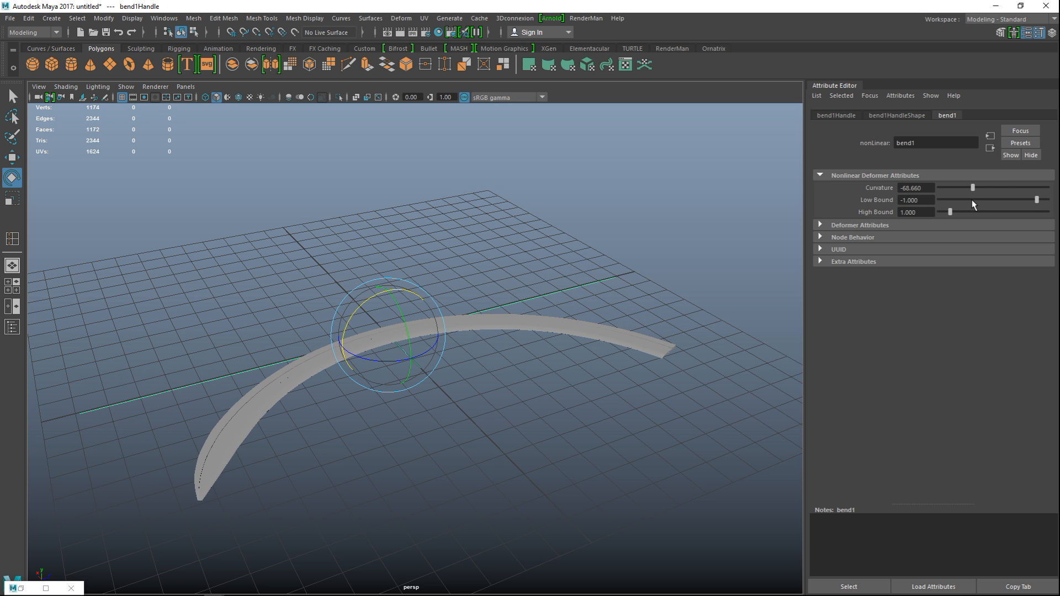
Examine the bent blade from several angles, from its tip to its wide end.
scroll(464, 407, "up", 5)
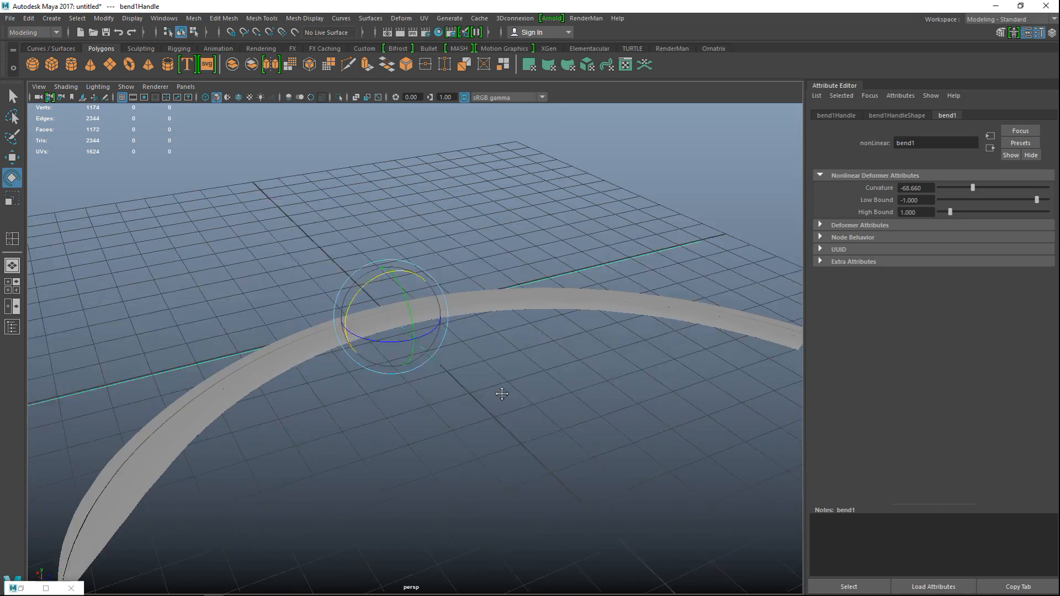
mouse_move(462, 366)
left_mouse_down("alt")
mouse_move(478, 348)
mouse_move(475, 360)
left_mouse_up("alt")
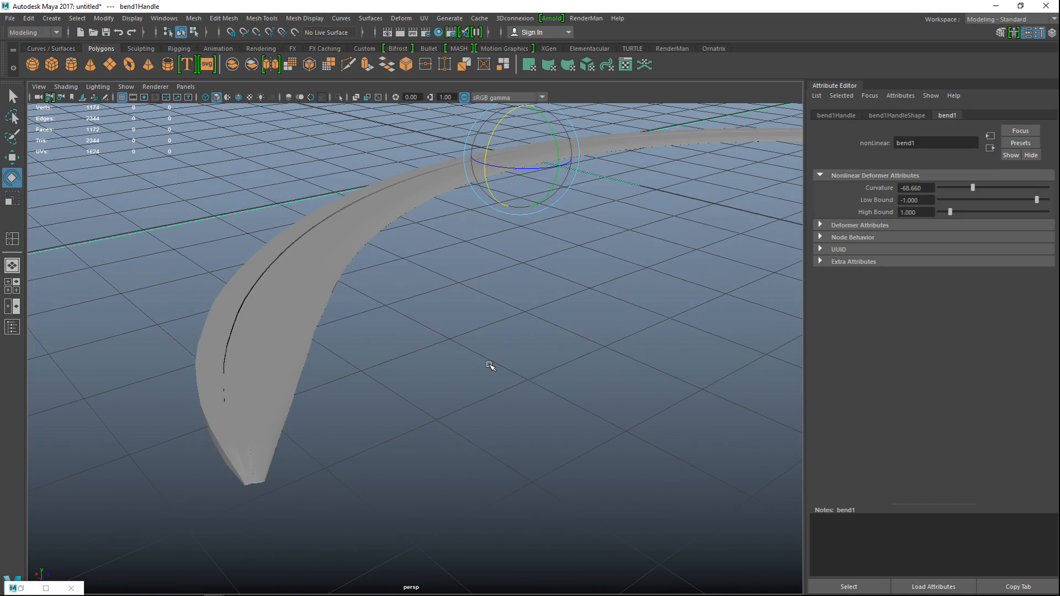
scroll(484, 368, "up", 2)
scroll(493, 376, "down", 4)
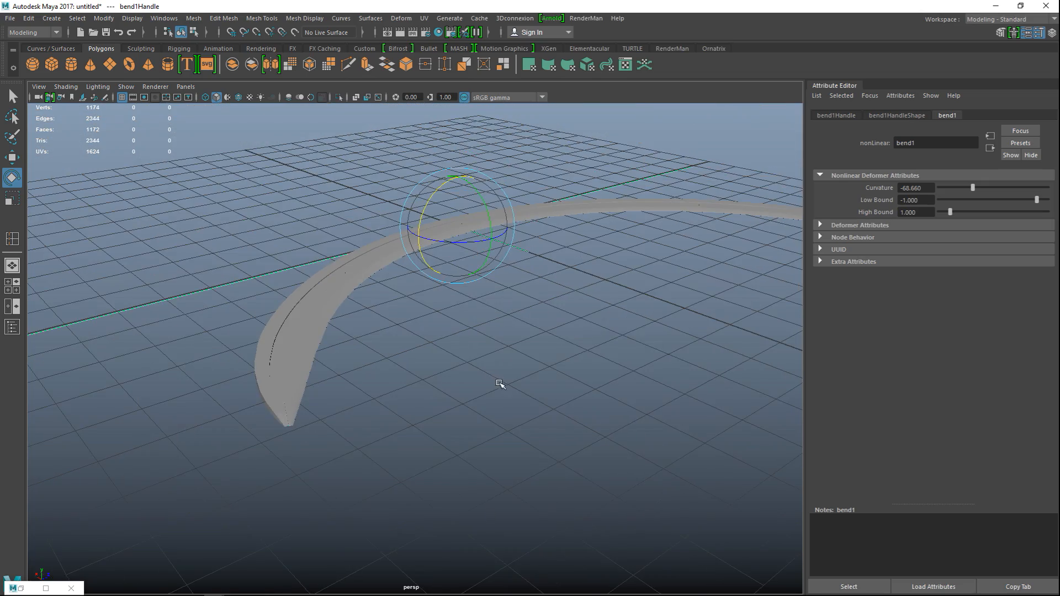
left_click_drag(499, 383, 479, 407, "alt")
middle_click_drag(479, 406, 353, 358, "alt")
left_click_drag(422, 359, 471, 355, "alt")
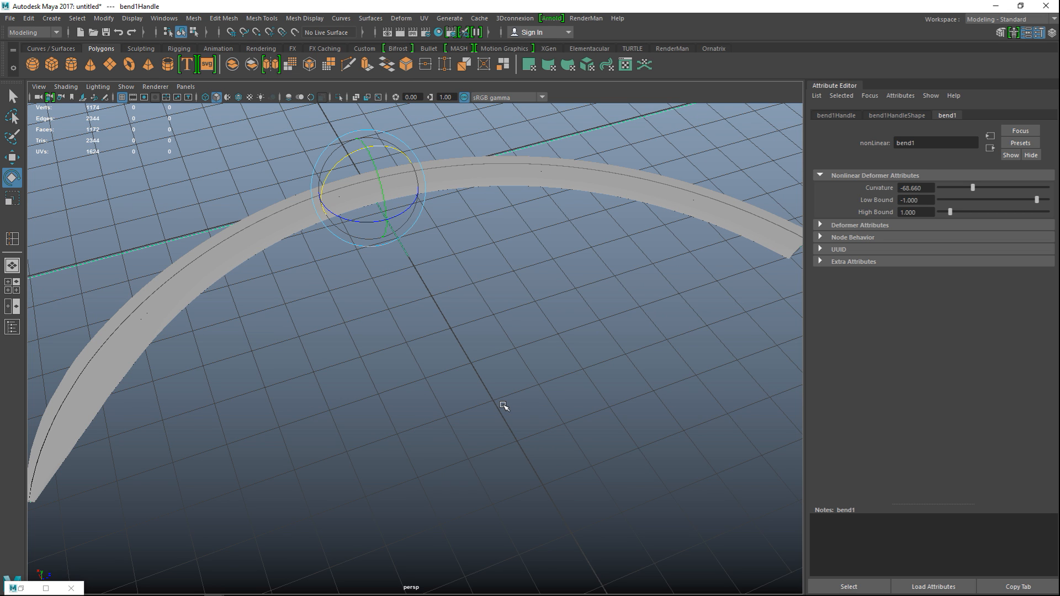
key("F9")
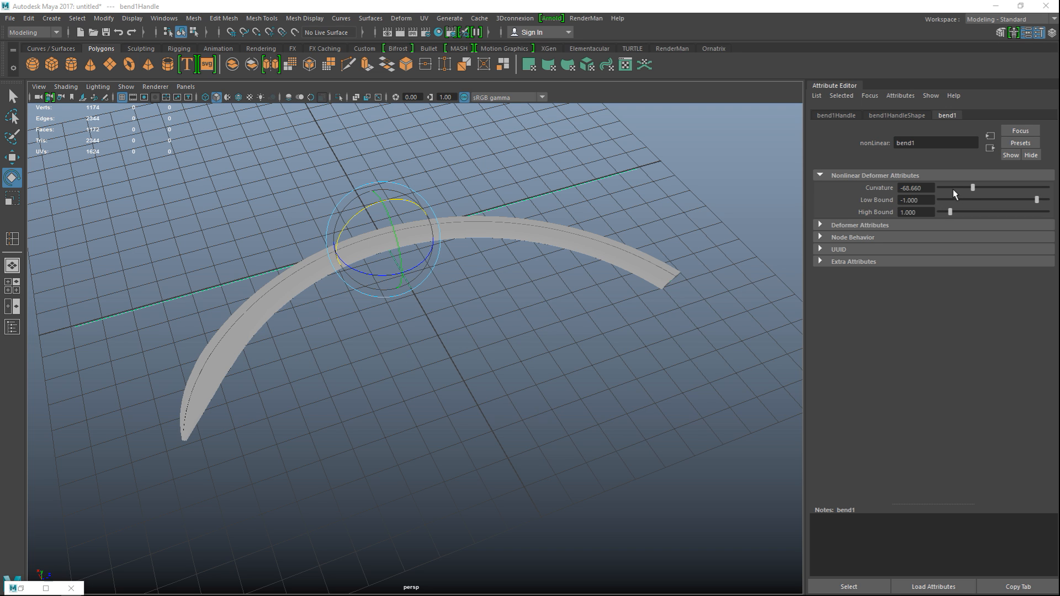
Set the bend deformer's Curvature to about -57.526, Low Bound to -1.134 and High Bound to 0.361.
left_click_drag(970, 189, 976, 188)
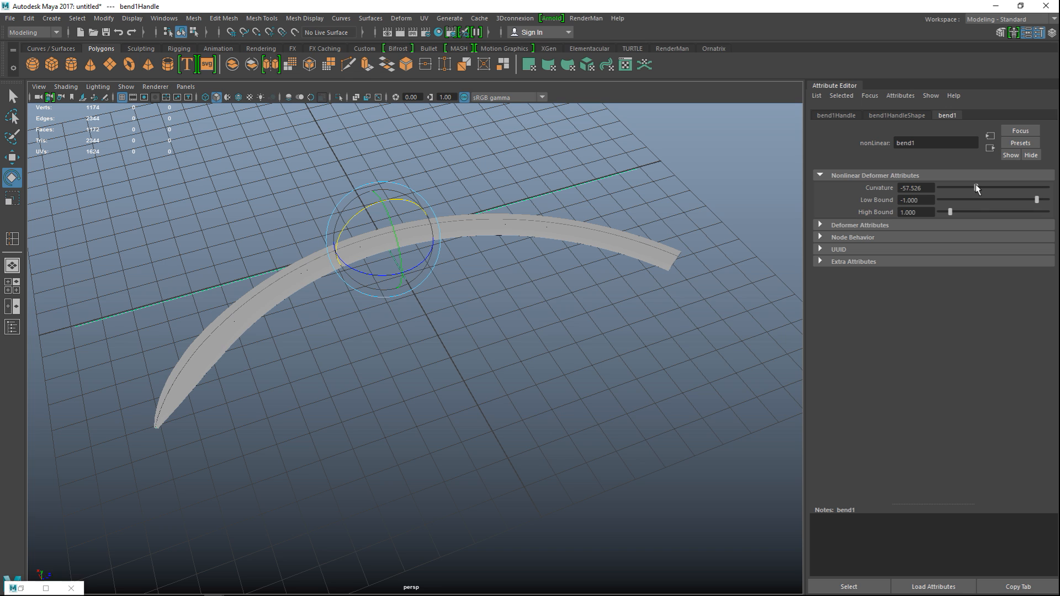
mouse_move(1037, 201)
left_mouse_down()
mouse_move(1019, 202)
mouse_move(1053, 207)
mouse_move(1035, 211)
left_mouse_up()
mouse_move(951, 213)
left_mouse_down()
mouse_move(959, 216)
mouse_move(944, 223)
left_mouse_up()
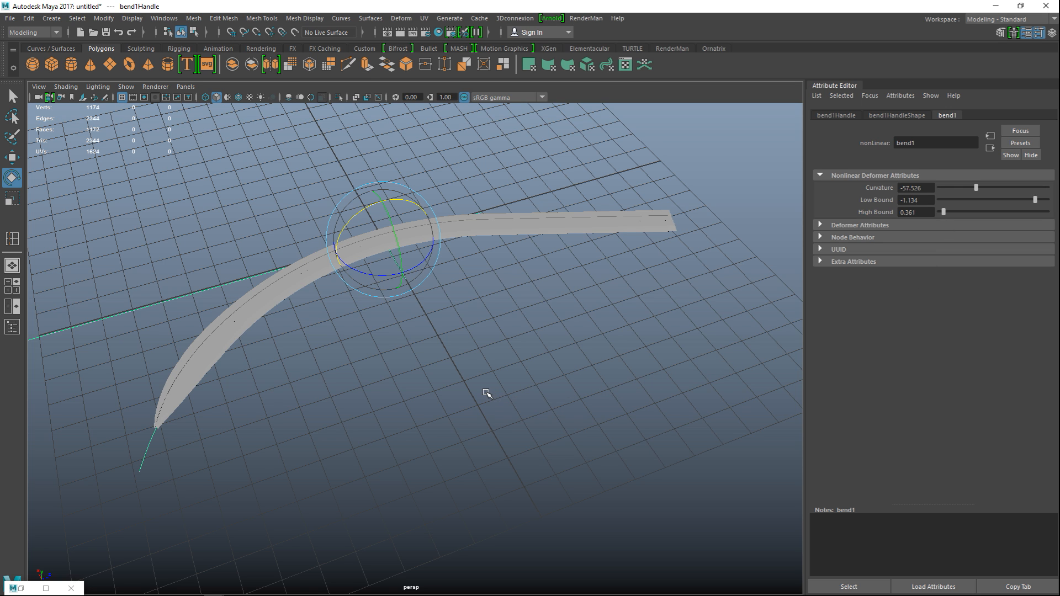
Select the bent blade and delete its construction history to bake in the bend, leaving nothing selected.
left_click(582, 372)
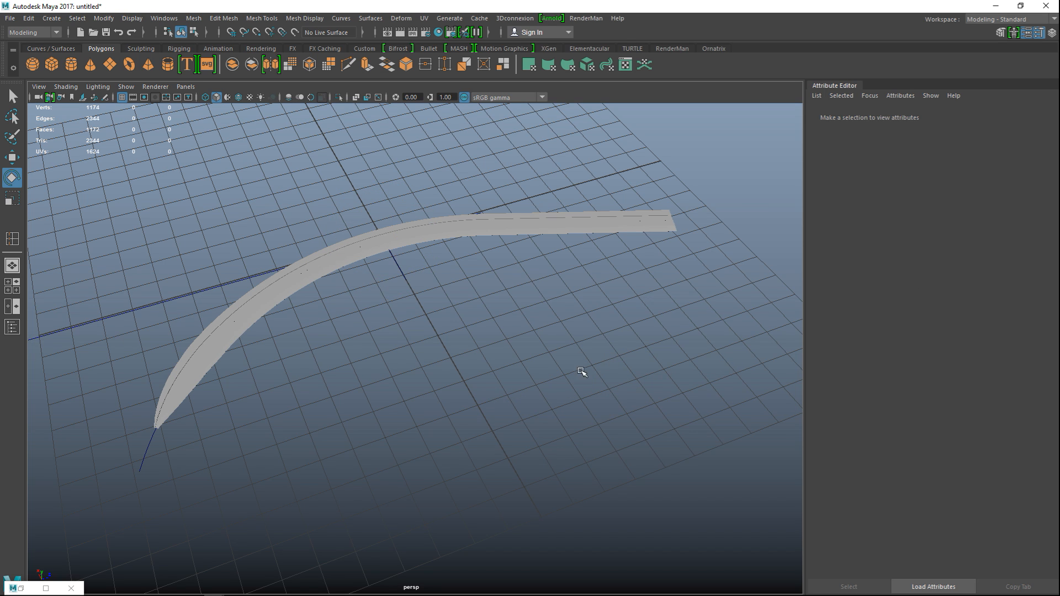
left_click(546, 236)
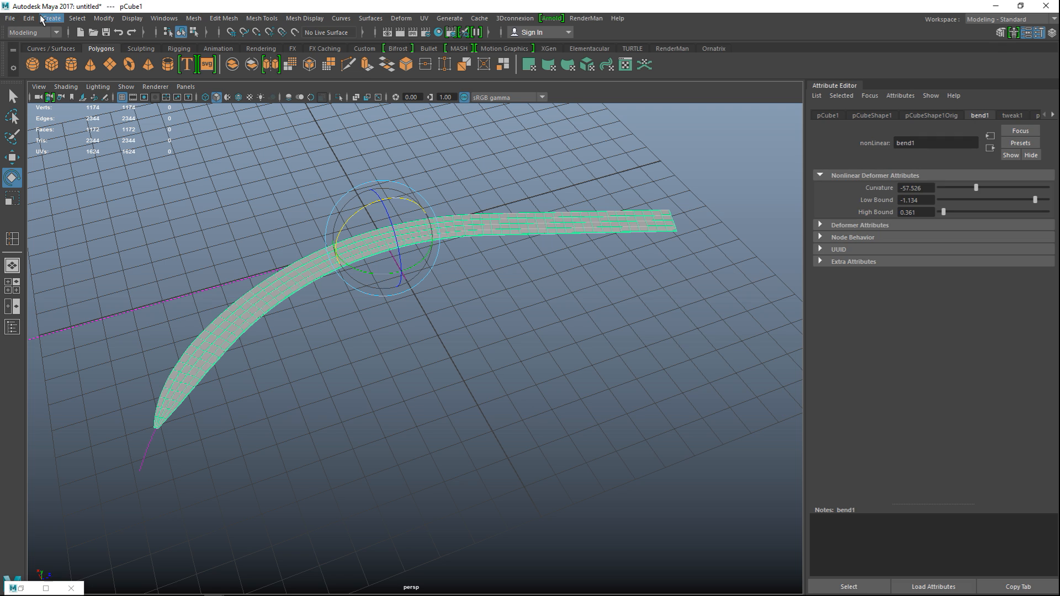
left_click(25, 20)
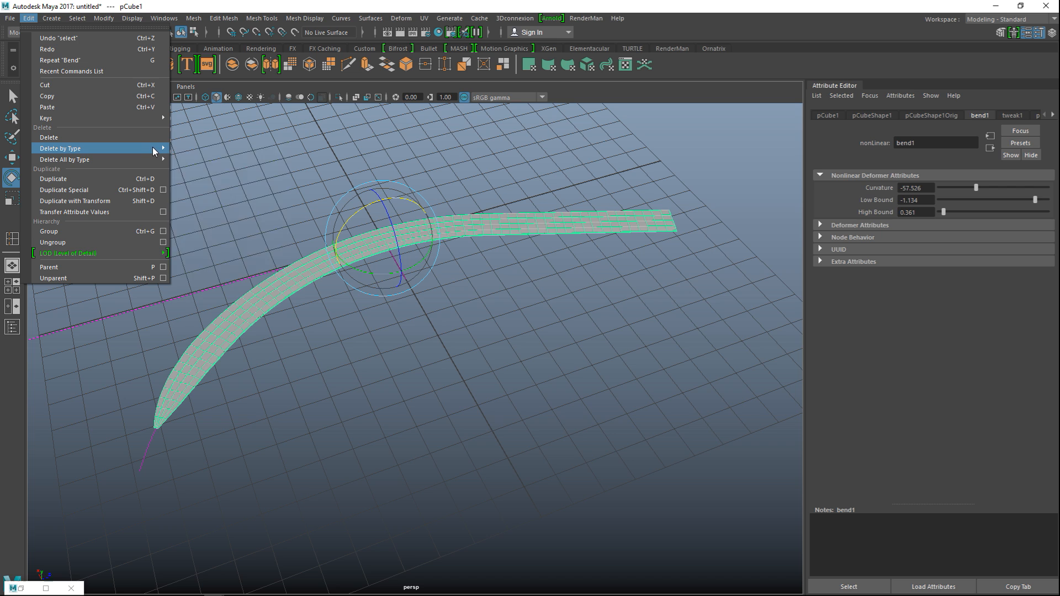
left_click(194, 158)
left_click(543, 317)
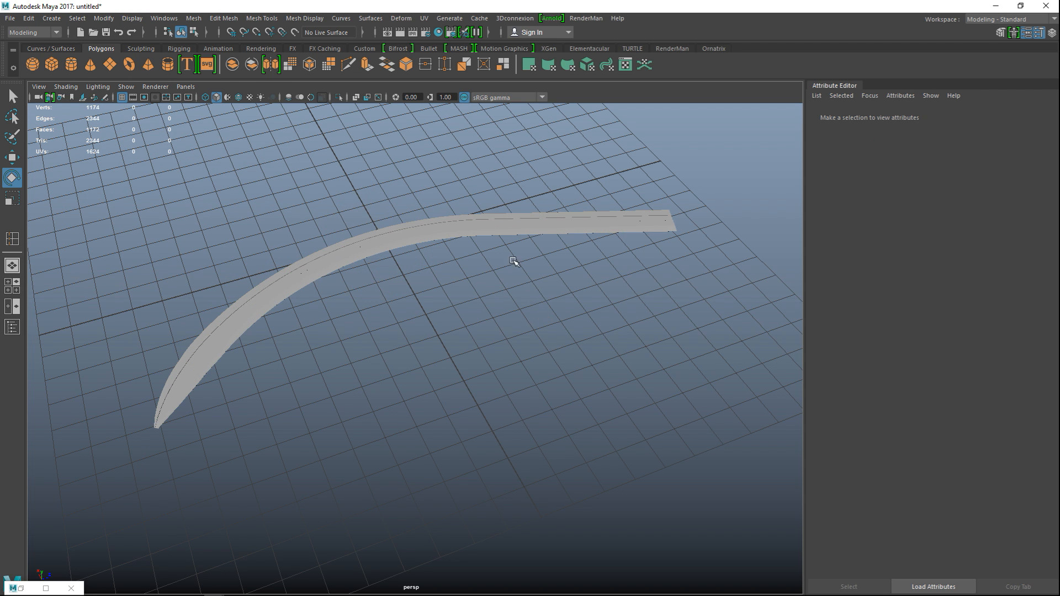
Check the list of remaining scene objects in the Outliner and close it.
left_click(163, 18)
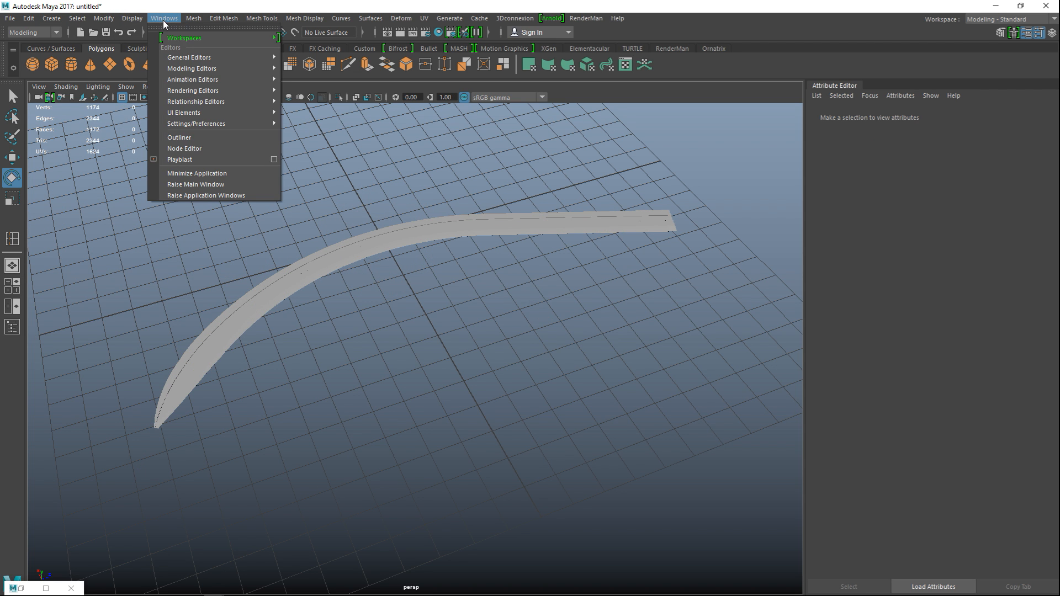
left_click(197, 138)
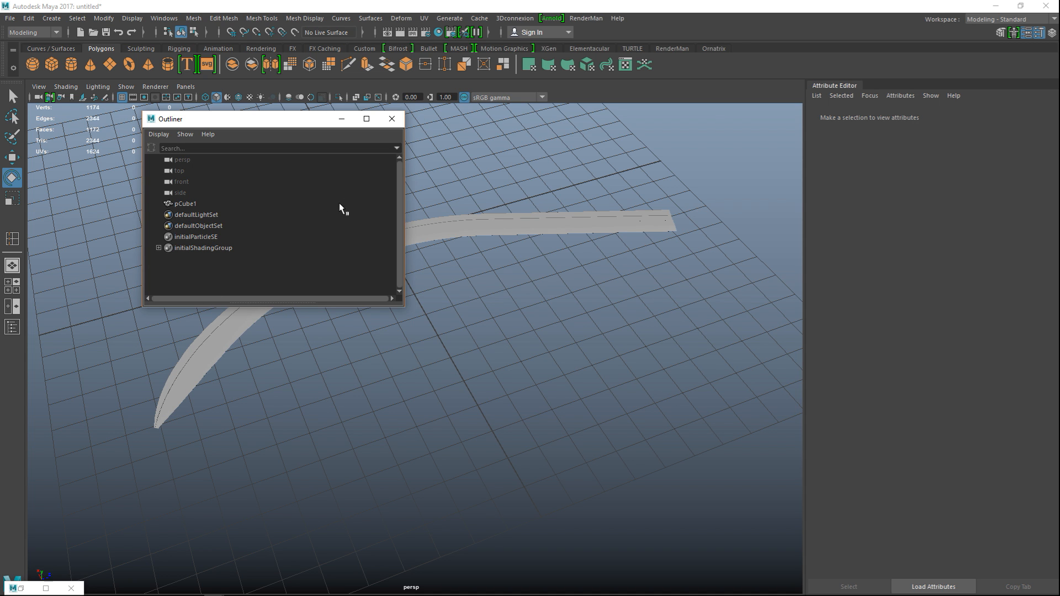
left_click(392, 119)
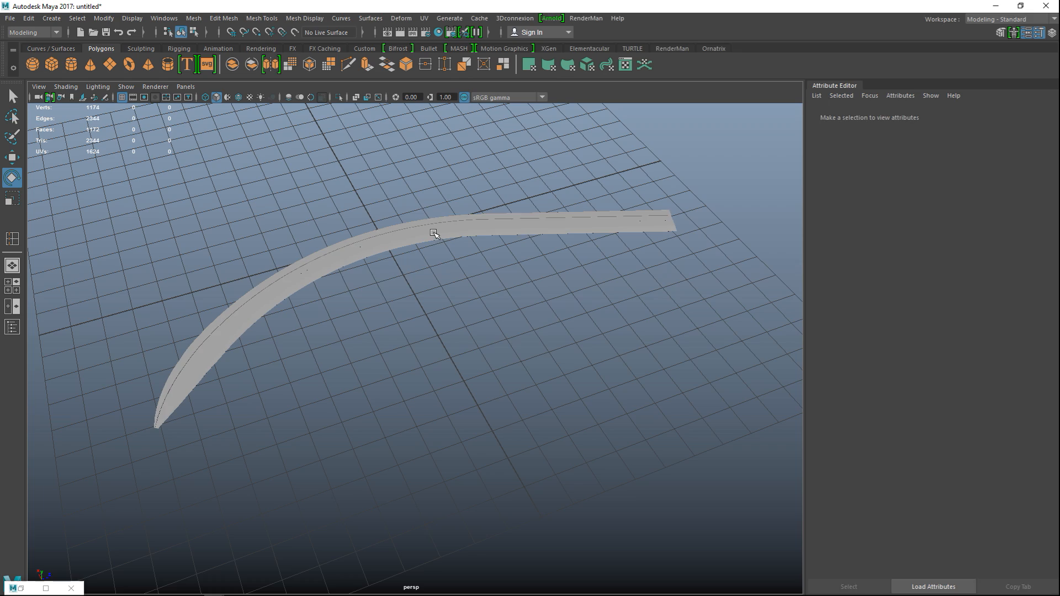
Select the bent blade and switch it to edge selection, framing its wide end in the top view.
left_click(435, 235)
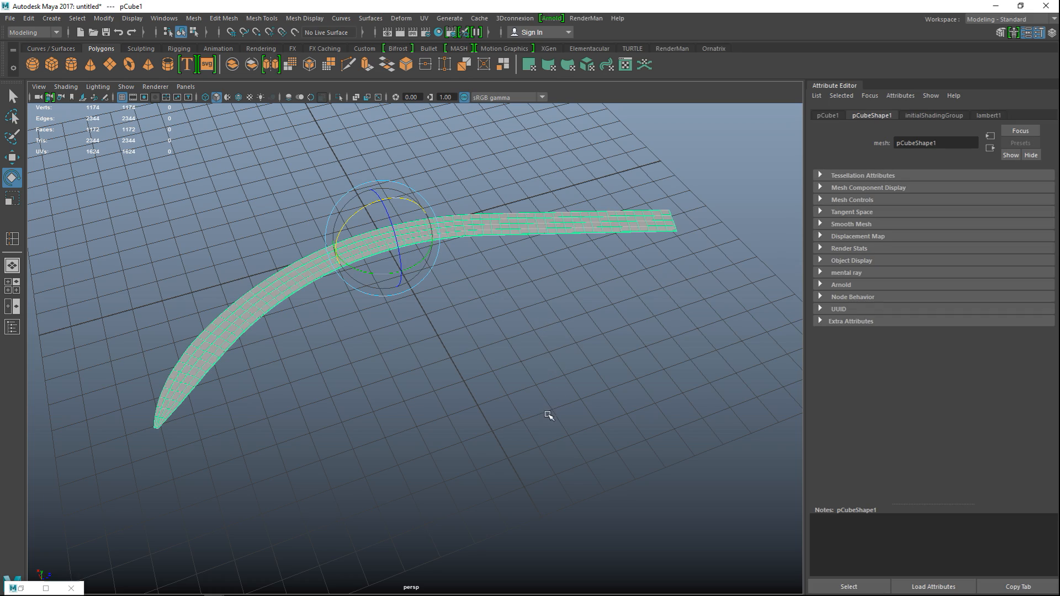
mouse_move(556, 413)
left_mouse_down("alt")
mouse_move(444, 386)
mouse_move(546, 418)
mouse_move(512, 453)
mouse_move(489, 455)
mouse_move(549, 414)
left_mouse_up("alt")
middle_click_drag(548, 414, 577, 411, "alt")
left_click_drag(577, 410, 535, 403, "alt")
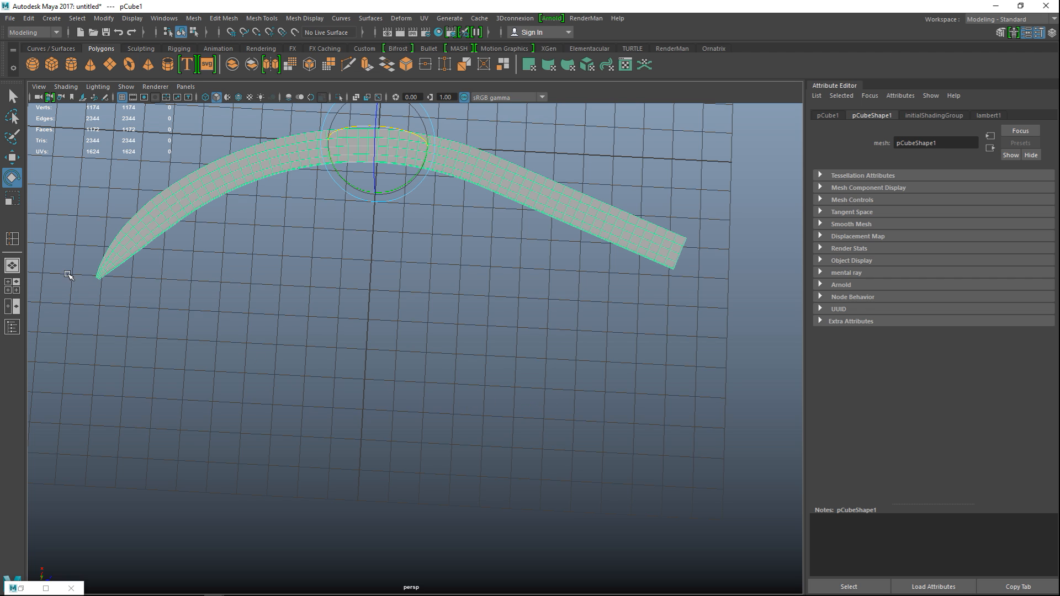
left_click(11, 287)
key("space")
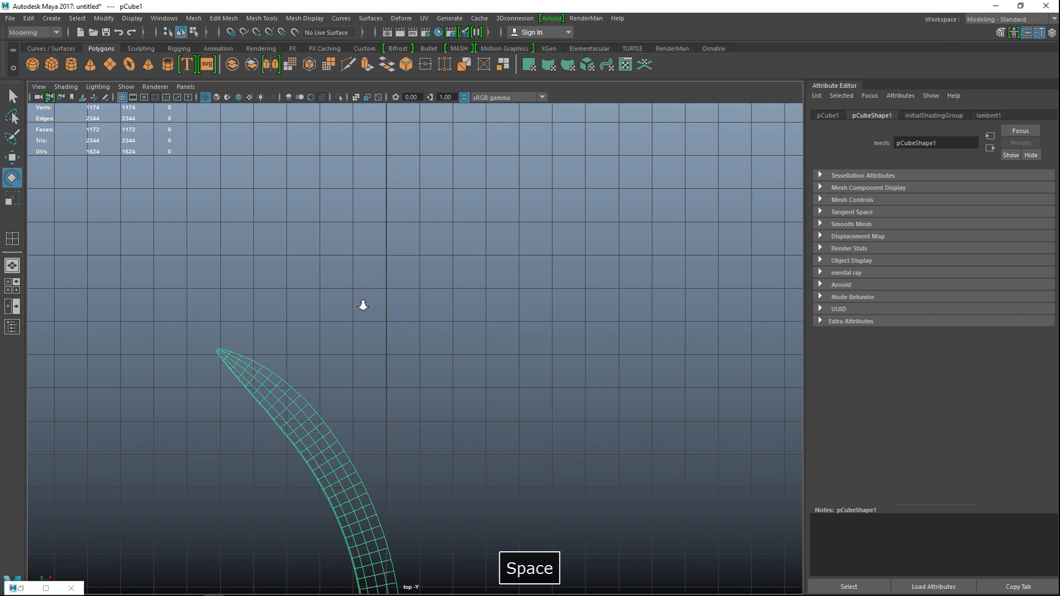
middle_click_drag(452, 392, 521, 96, "alt")
right_click_drag(527, 309, 534, 357, "alt")
middle_click_drag(486, 461, 457, 394, "alt")
scroll(465, 427, "up", 2)
middle_click_drag(454, 450, 514, 364, "alt")
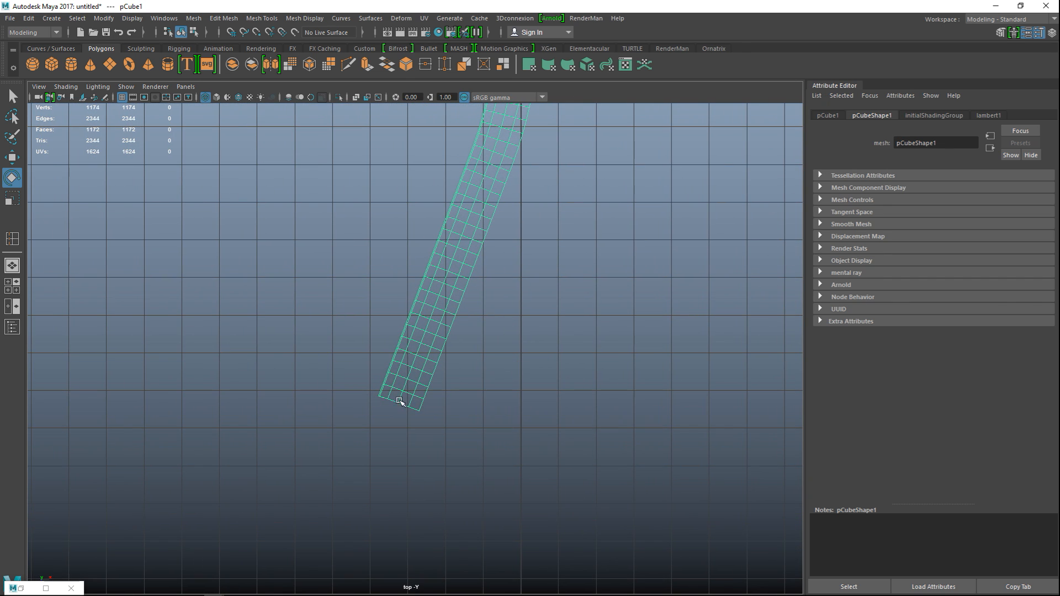
right_click_drag(396, 388, 396, 226)
scroll(493, 443, "up", 4)
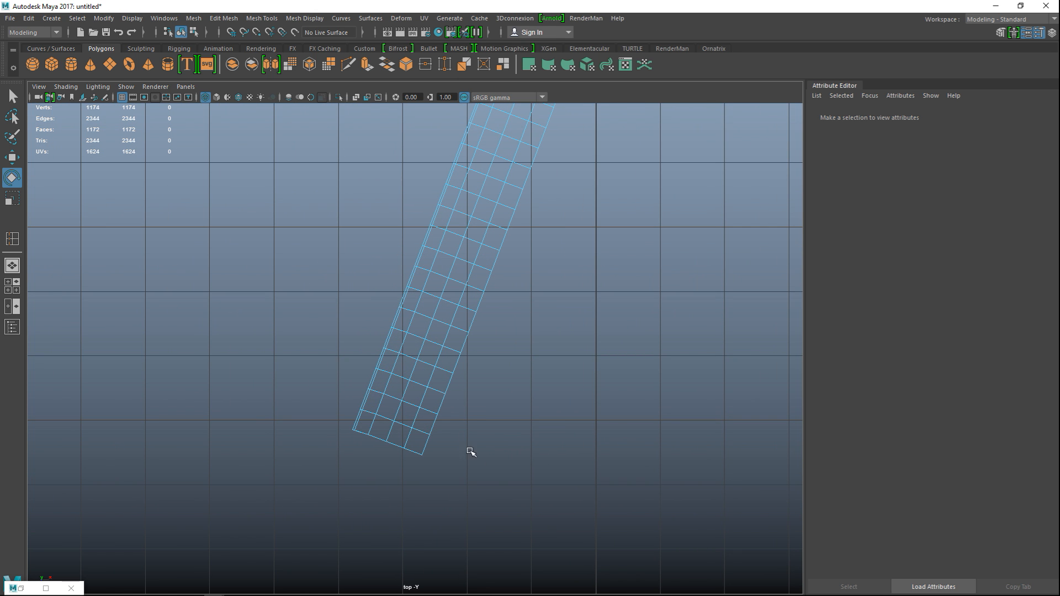
left_click(396, 445)
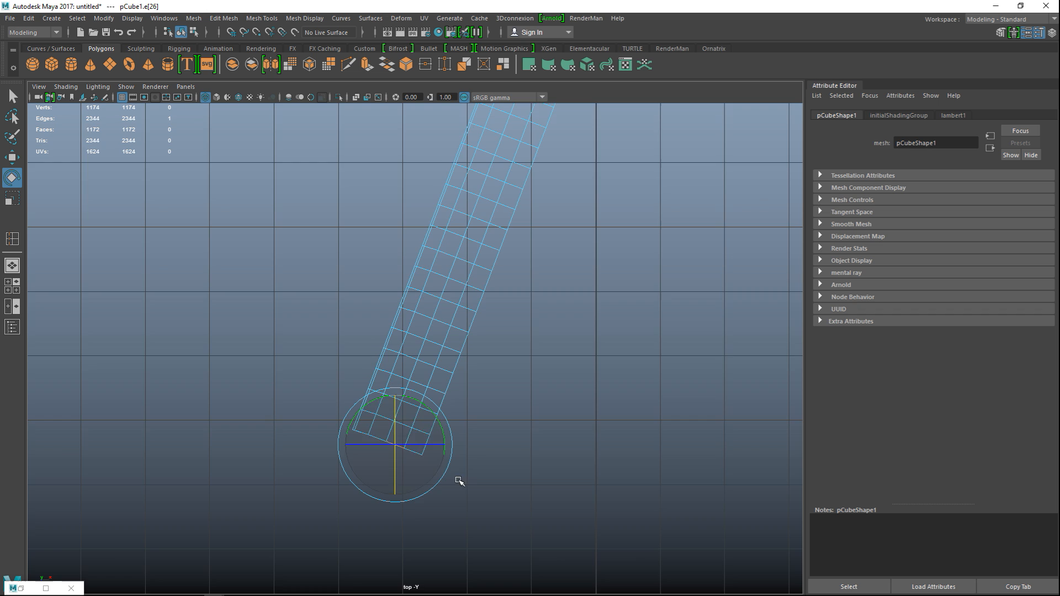
scroll(464, 483, "up", 2)
left_click_drag(275, 380, 480, 525)
scroll(481, 526, "up", 1)
left_click(251, 442)
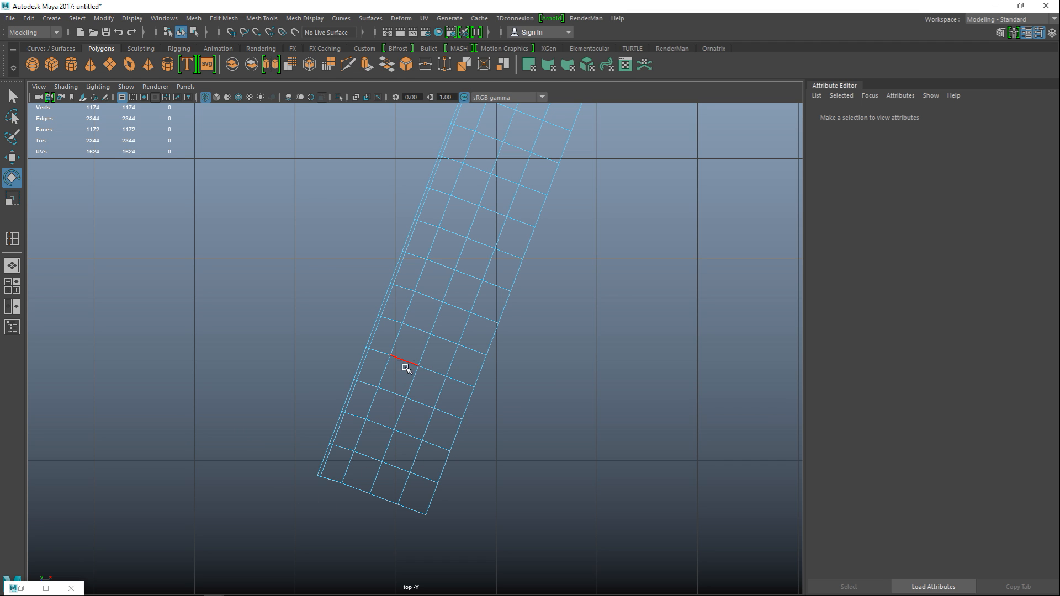
Select four consecutive crosswise edge loops near the blade's wide end, plus the first edges along the end itself.
double_click(408, 366)
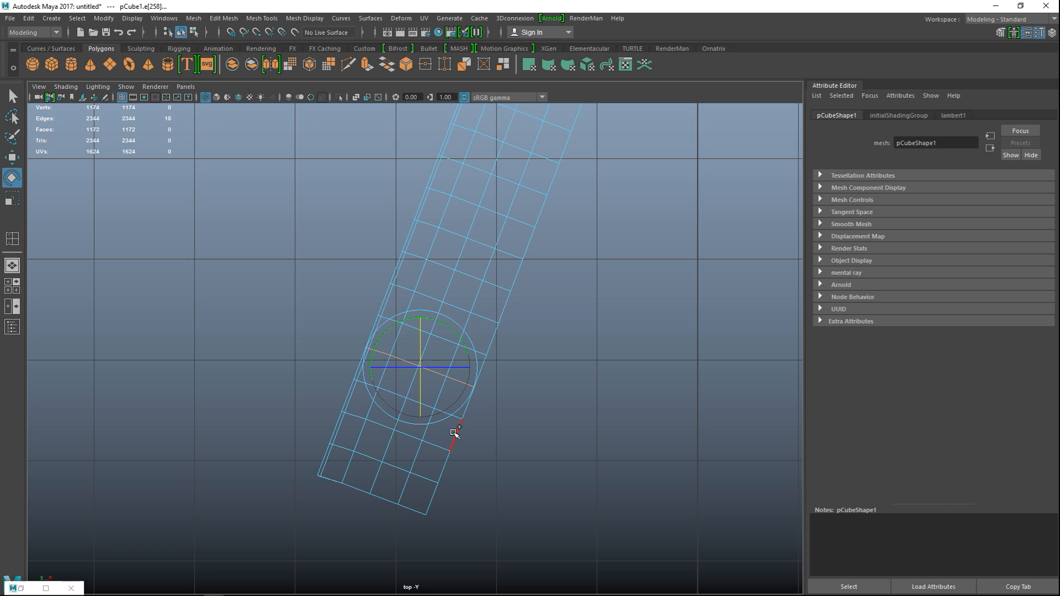
scroll(386, 407, "up", 3)
double_click(335, 409, "shift")
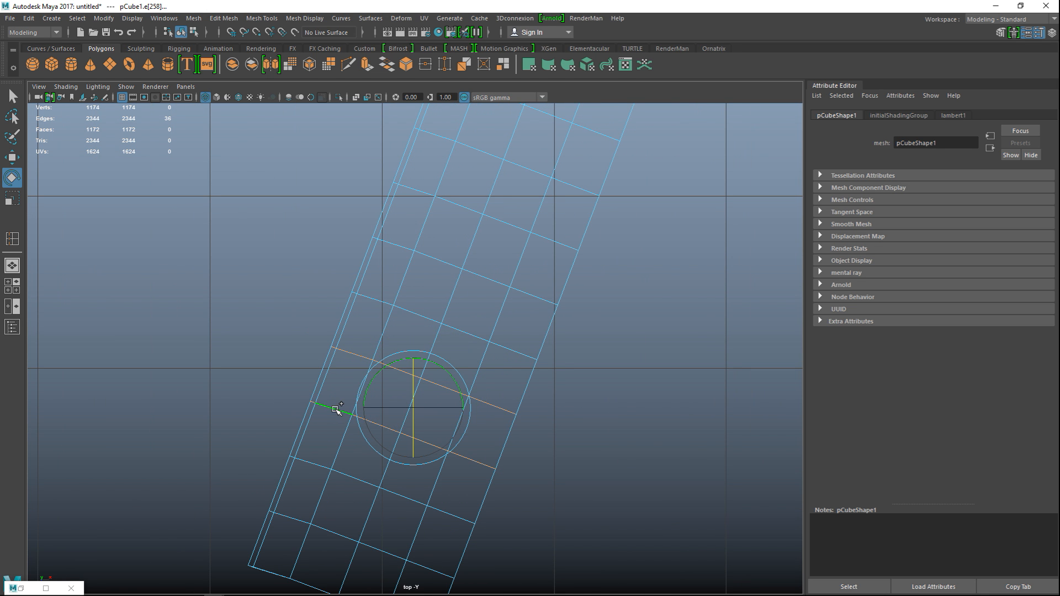
double_click(308, 463, "shift")
double_click(300, 521, "shift")
left_click(273, 568, "shift")
middle_click_drag(262, 524, 243, 381, "alt")
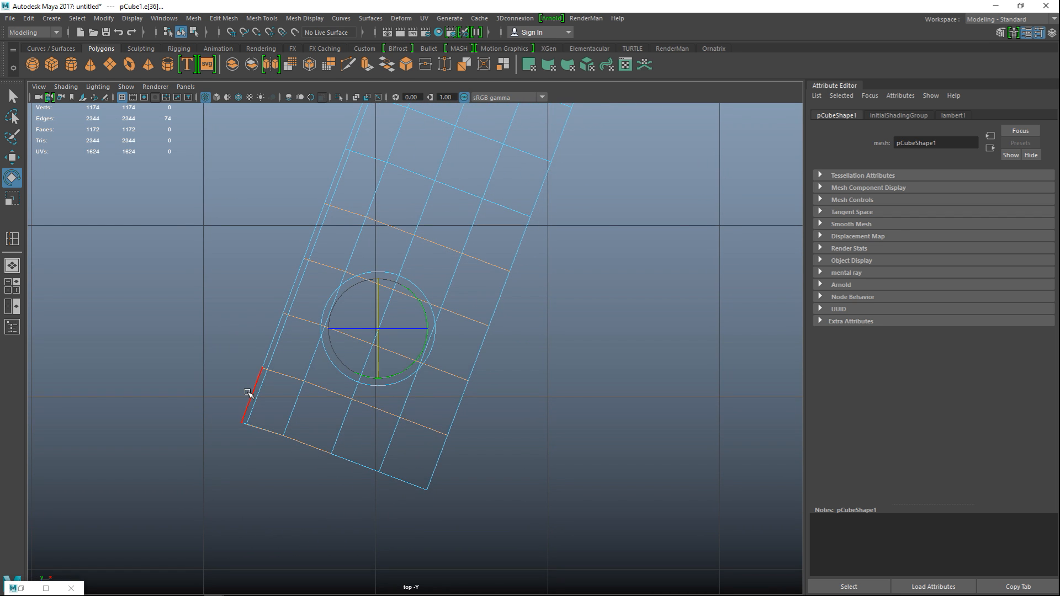
key("w")
left_click_drag(379, 334, 372, 335)
key("ctrl+z")
key("ctrl+z")
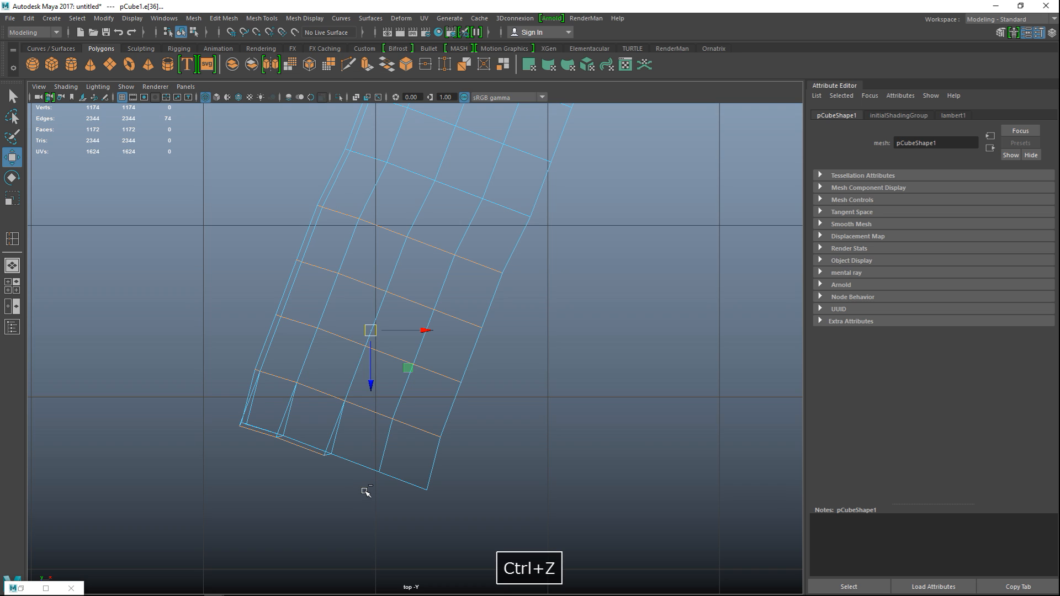
Add the remaining edges of the blade's wide end to the selection and turn on soft selection.
left_click(361, 468, "shift")
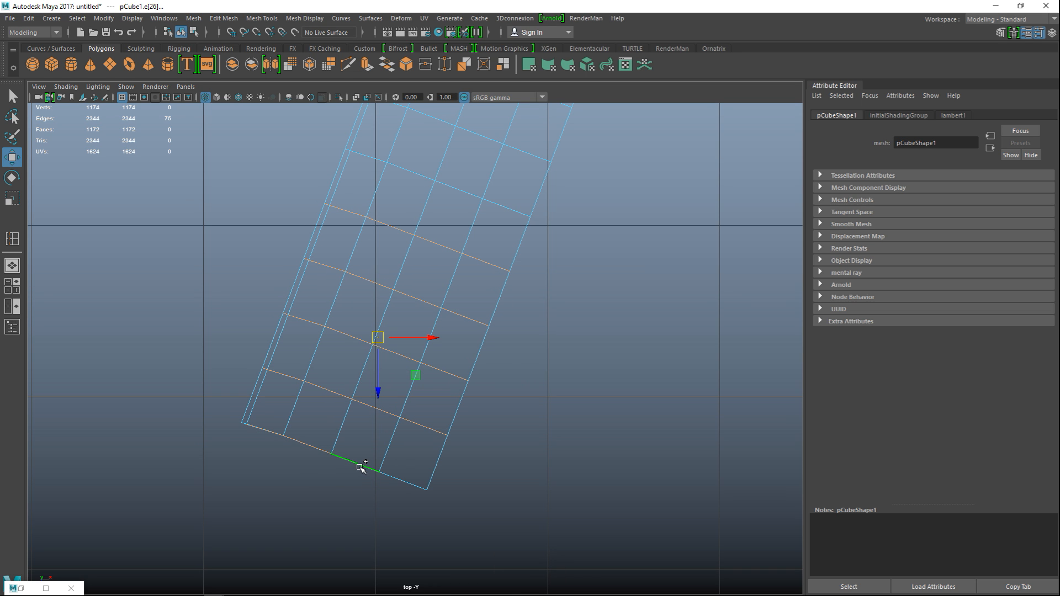
left_click(411, 484, "shift")
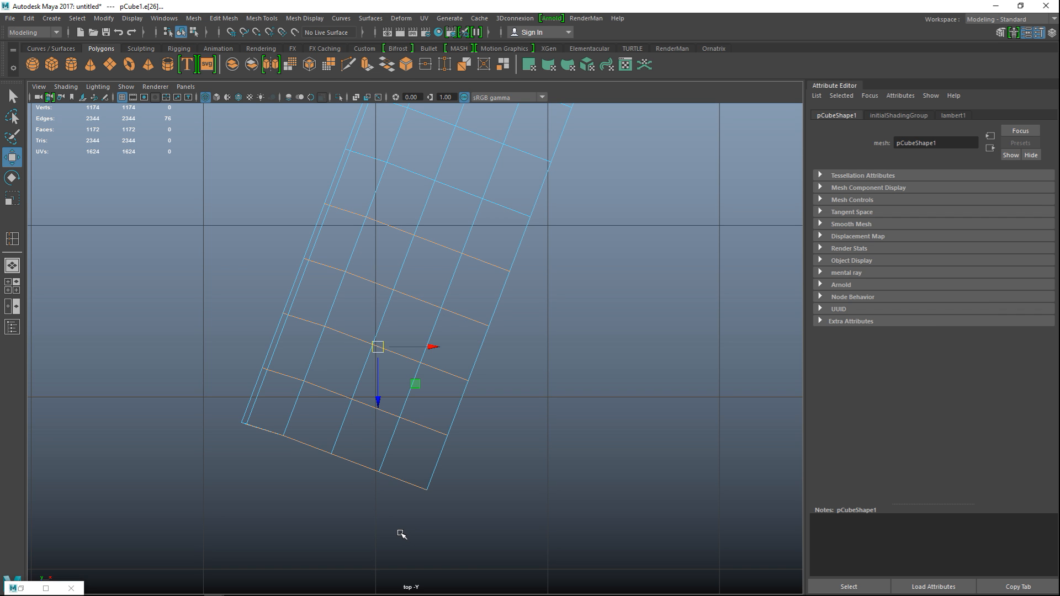
key("b")
scroll(402, 533, "down", 5)
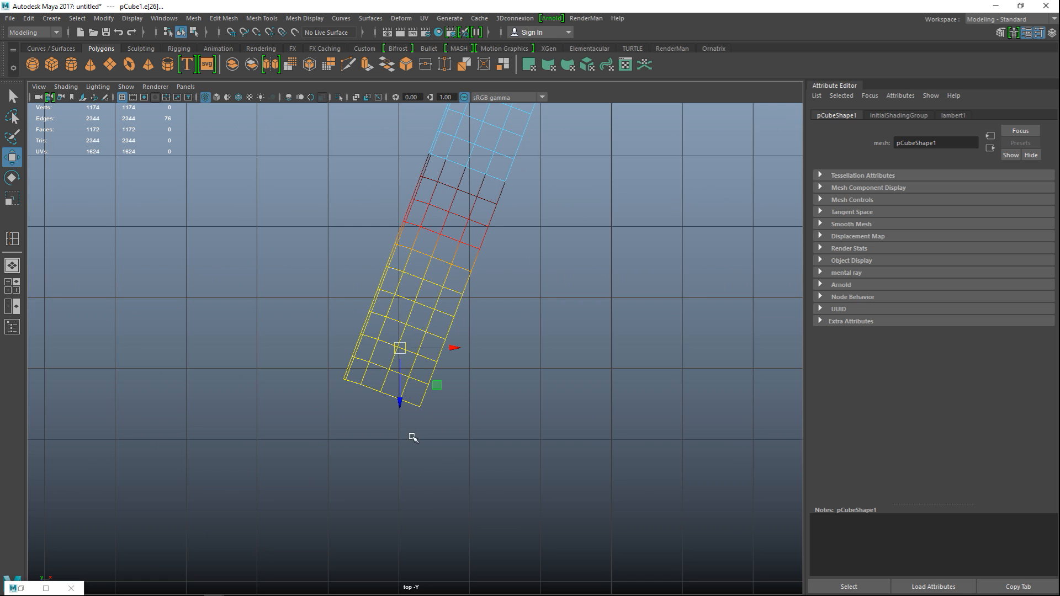
Rotate and shift the soft-selected wide end until its sides run parallel to the top view's vertical grid lines.
key("e")
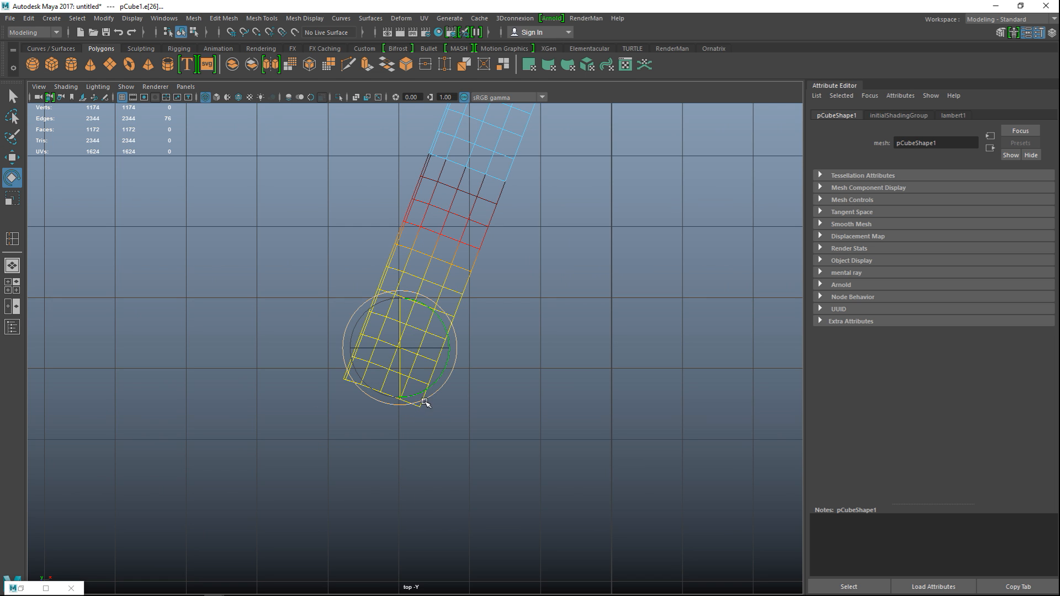
left_click_drag(426, 399, 441, 403)
key("w")
left_click_drag(399, 350, 414, 357)
key("e")
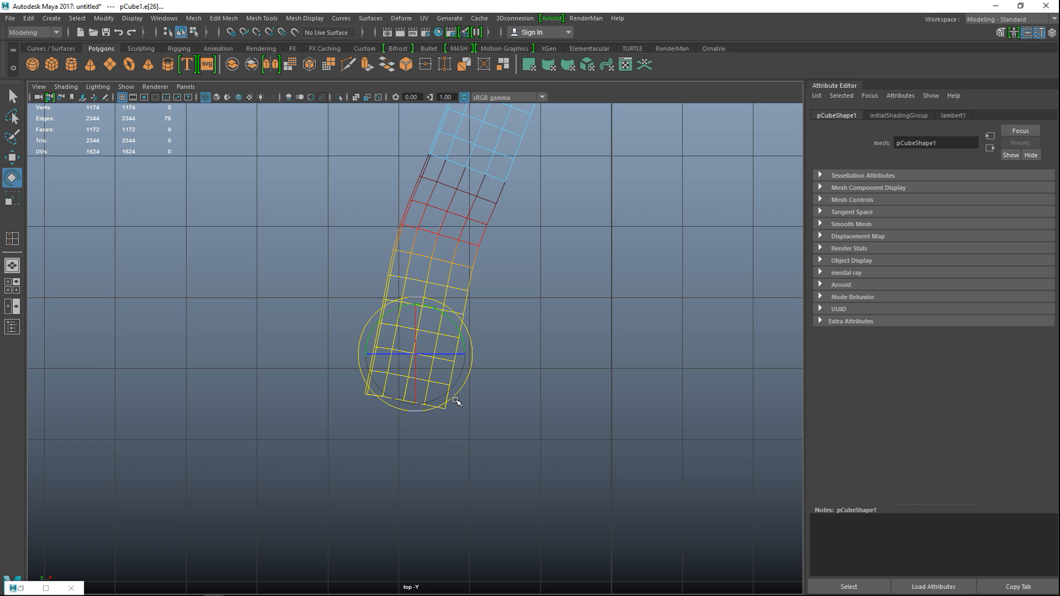
left_click_drag(454, 398, 463, 395)
scroll(458, 423, "down", 10)
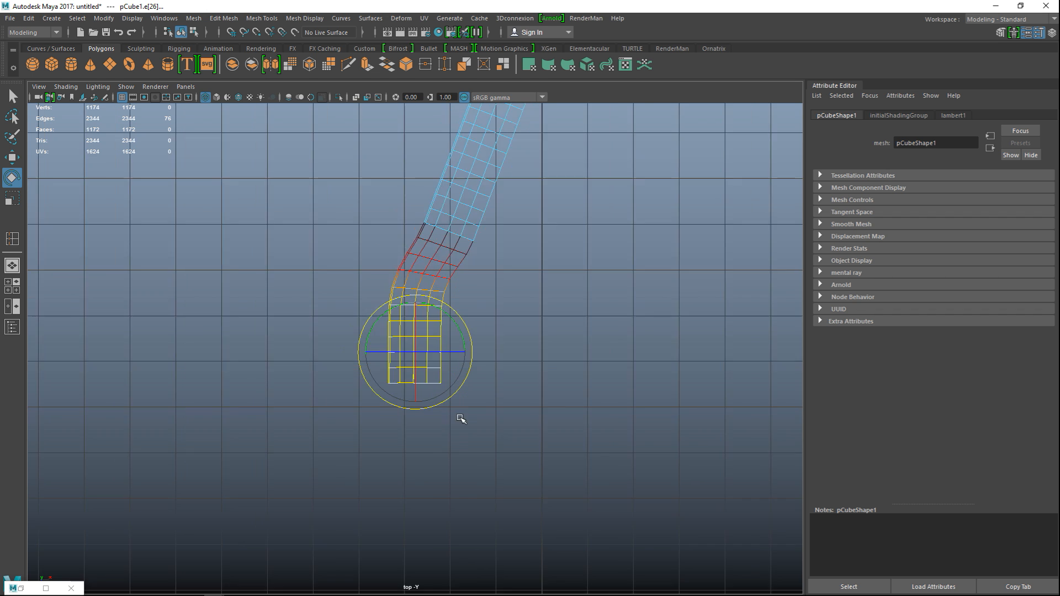
scroll(445, 459, "up", 10)
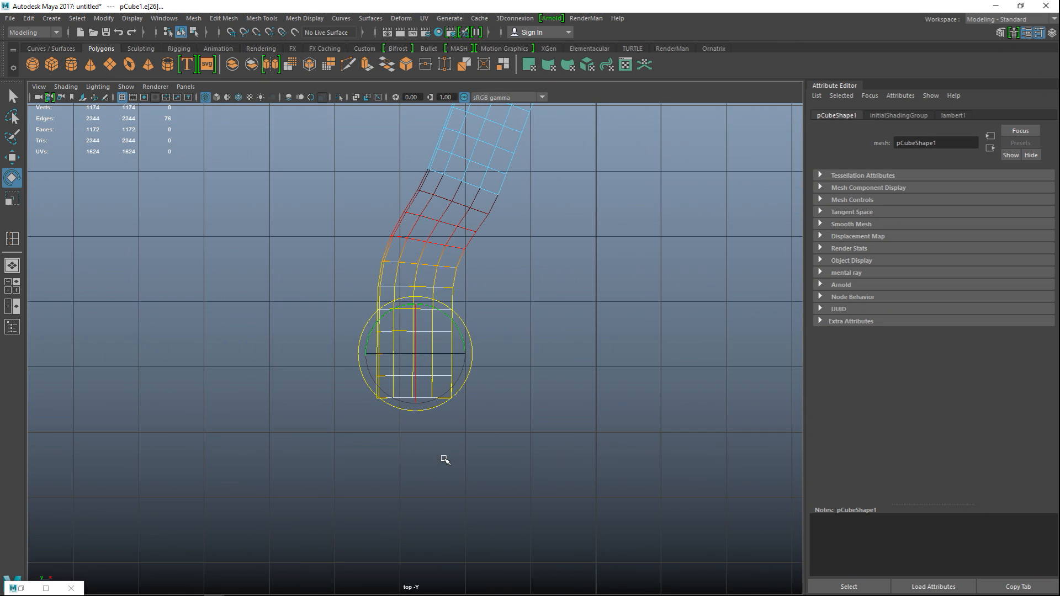
Move the straightened end toward the blade's concave side and farther away from the tip, stretching the bend.
key("w")
left_click_drag(414, 358, 372, 392)
scroll(425, 423, "down", 10)
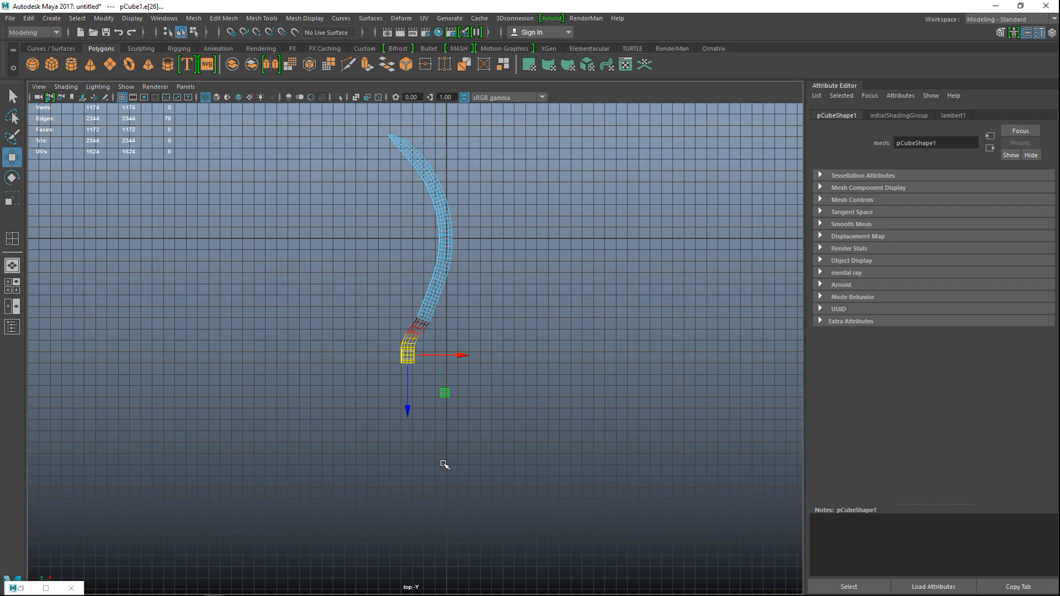
scroll(444, 465, "up", 10)
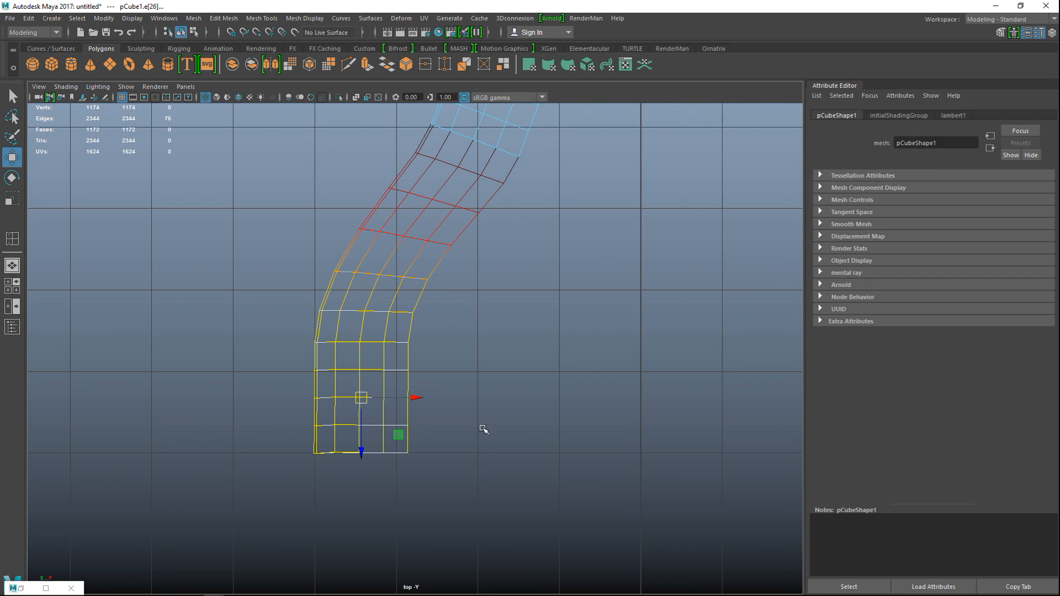
Nudge two neighbouring edge loops above the new bend toward the concave side with soft selection, and clear the selection in perspective view.
middle_click_drag(509, 378, 458, 516, "alt")
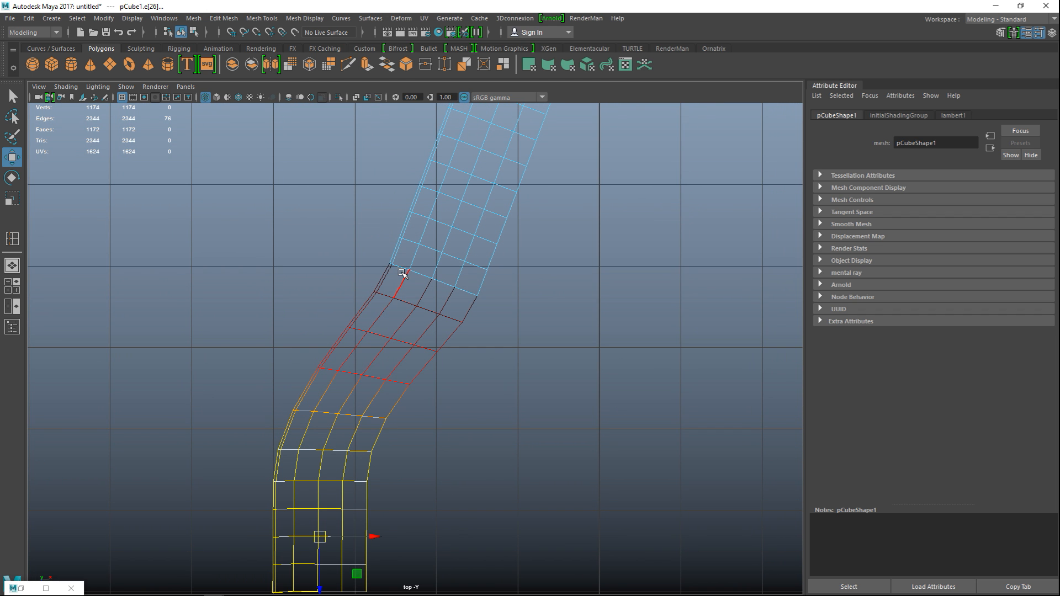
double_click(433, 282)
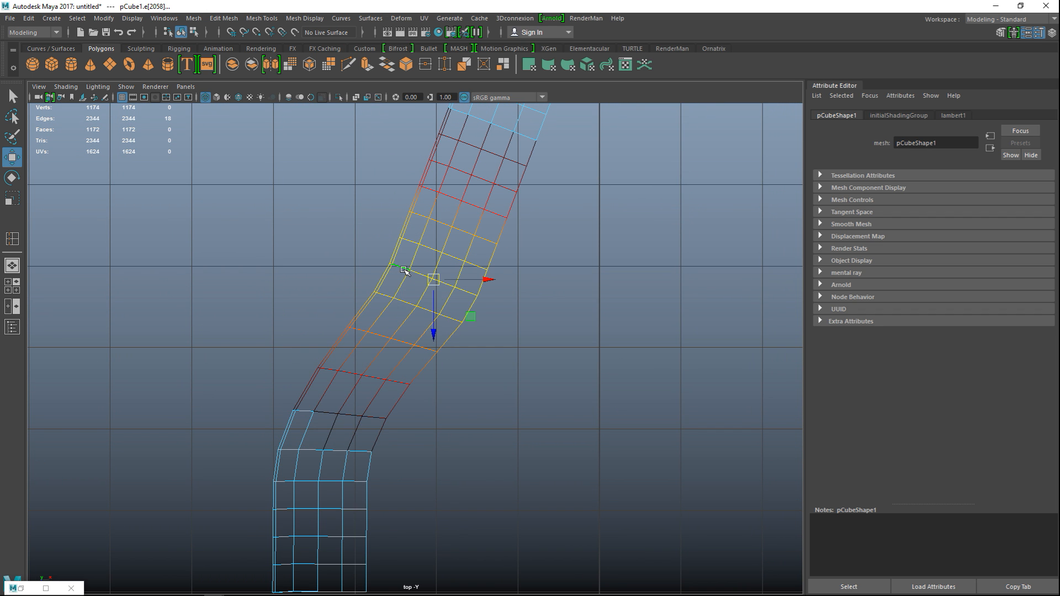
left_click_drag(436, 282, 426, 279)
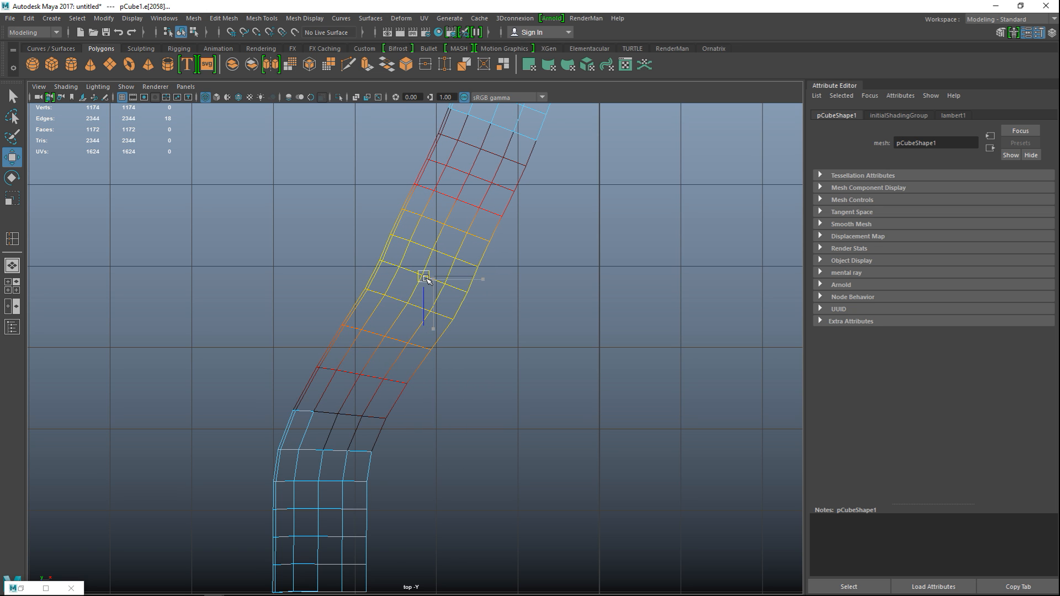
double_click(408, 304)
left_click_drag(407, 305, 403, 304)
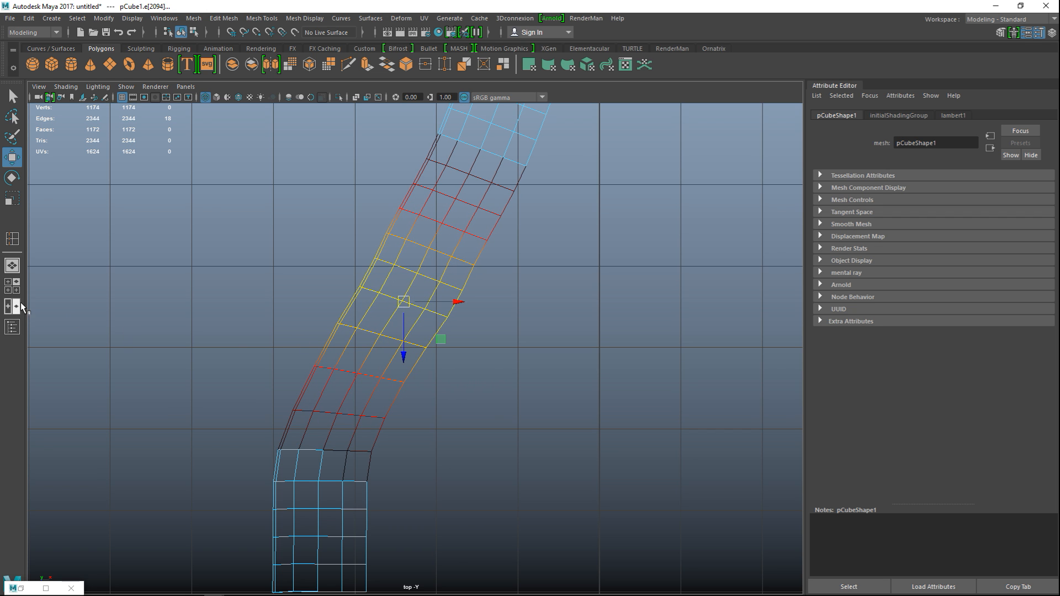
left_click(12, 287)
left_click(568, 229)
key("space")
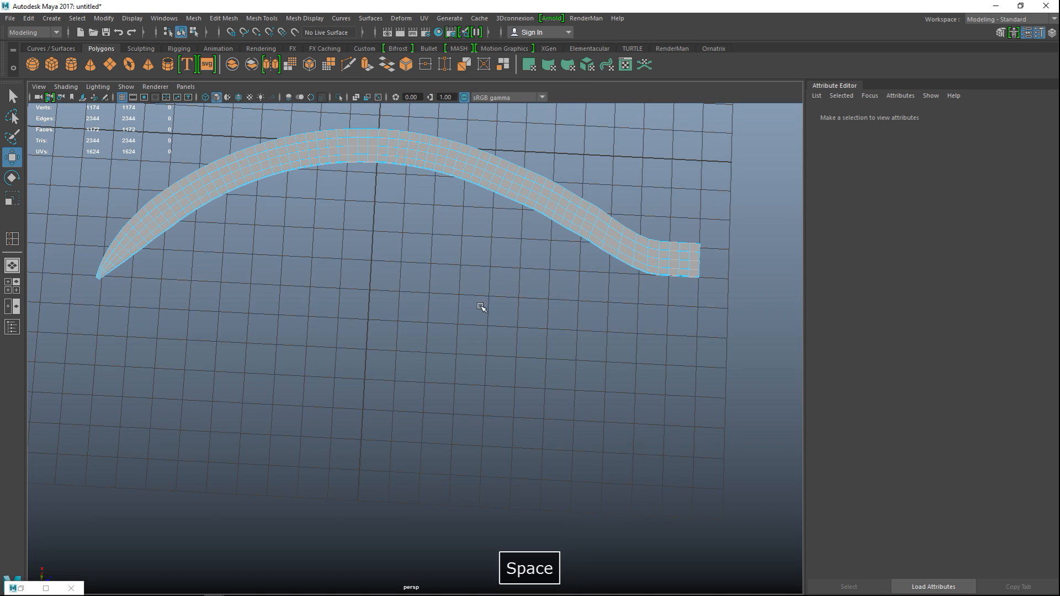
Reselect the edge loop above the bend, turn off soft selection and nudge it slightly toward the concave side in the top view.
middle_click_drag(461, 430, 304, 480, "alt")
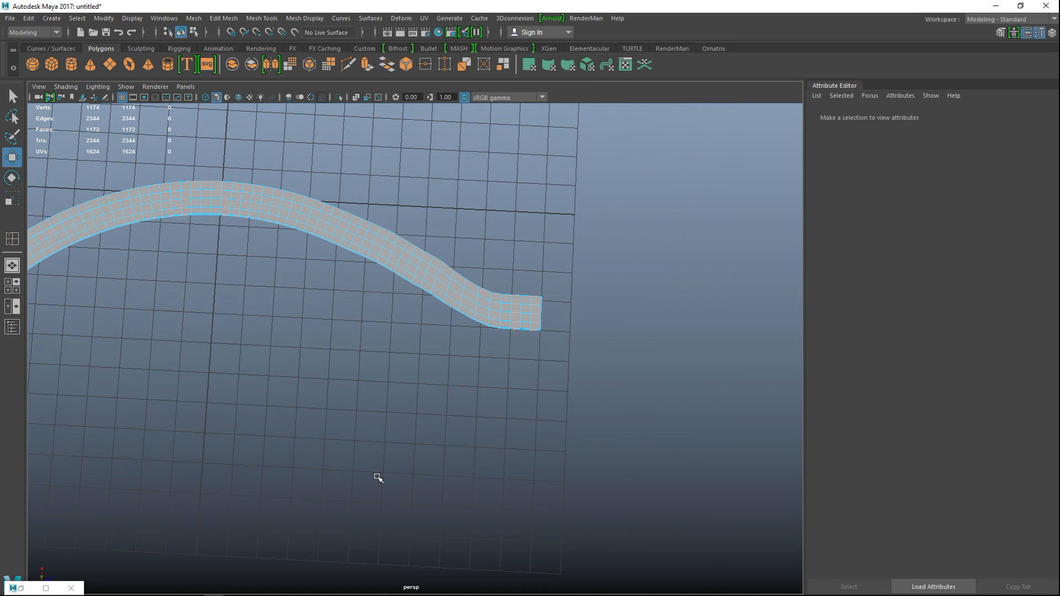
scroll(380, 478, "up", 6)
middle_click_drag(494, 442, 455, 523, "alt")
scroll(456, 522, "down", 2)
scroll(457, 520, "up", 1)
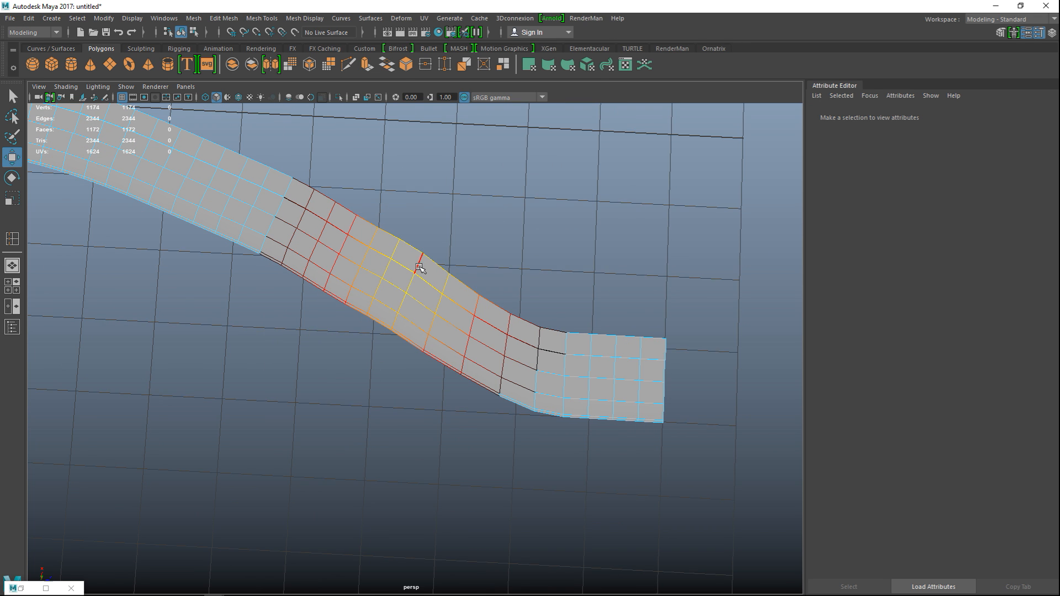
double_click(418, 268)
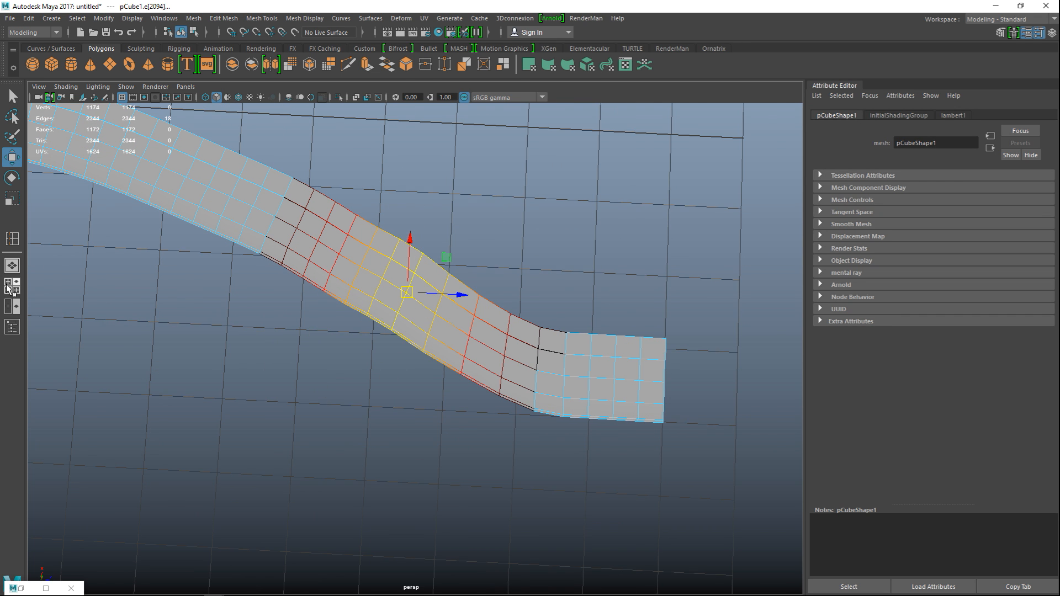
key("space")
key("space")
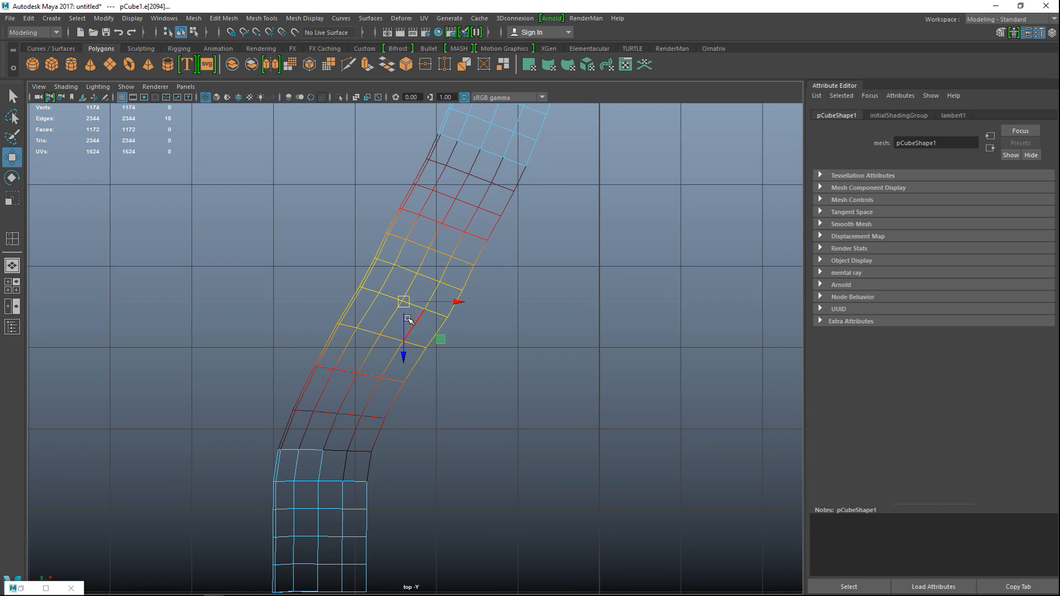
key("b")
left_click_drag(404, 303, 402, 303)
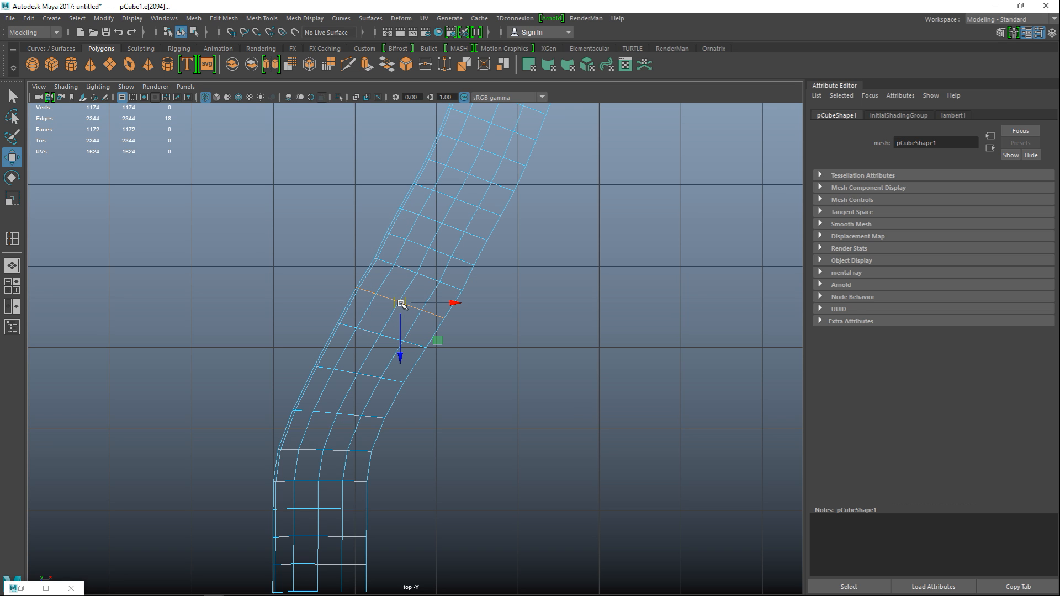
Clear the edge selection and inspect the blade's reshaped wide end from a low angle in the perspective view.
left_click(12, 286)
key("space")
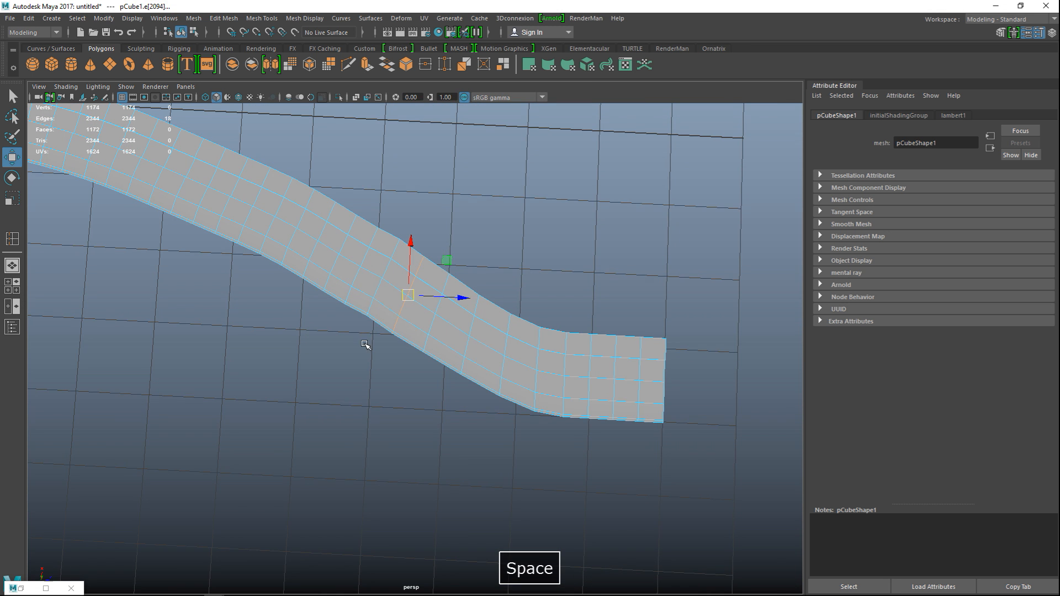
left_click(307, 372)
left_click_drag(303, 393, 454, 492, "alt")
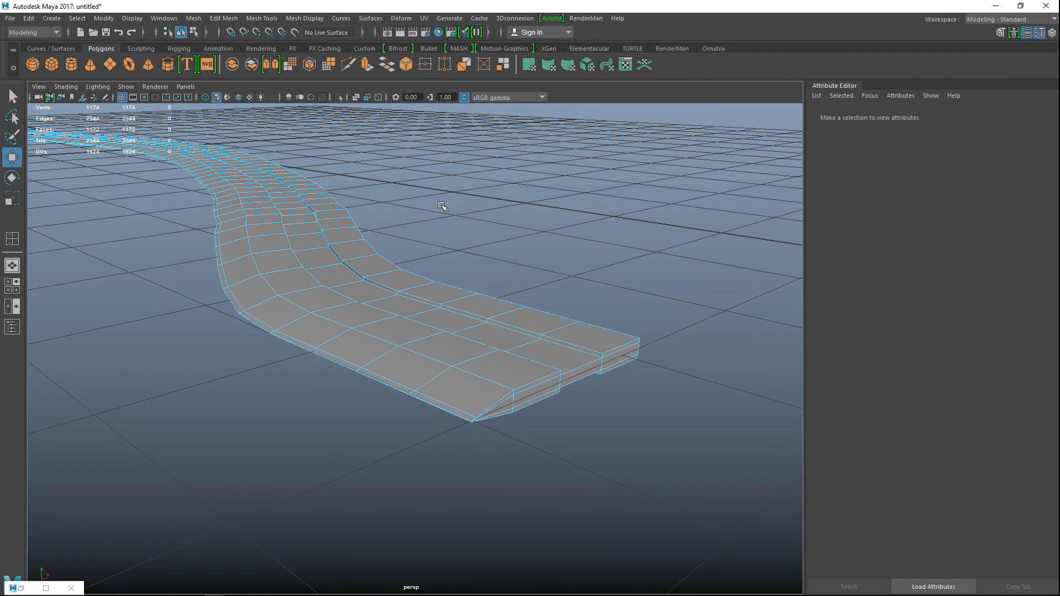
Insert an edge loop across the blade right beside its wide end, keeping equal distance from the edge.
left_click(223, 18)
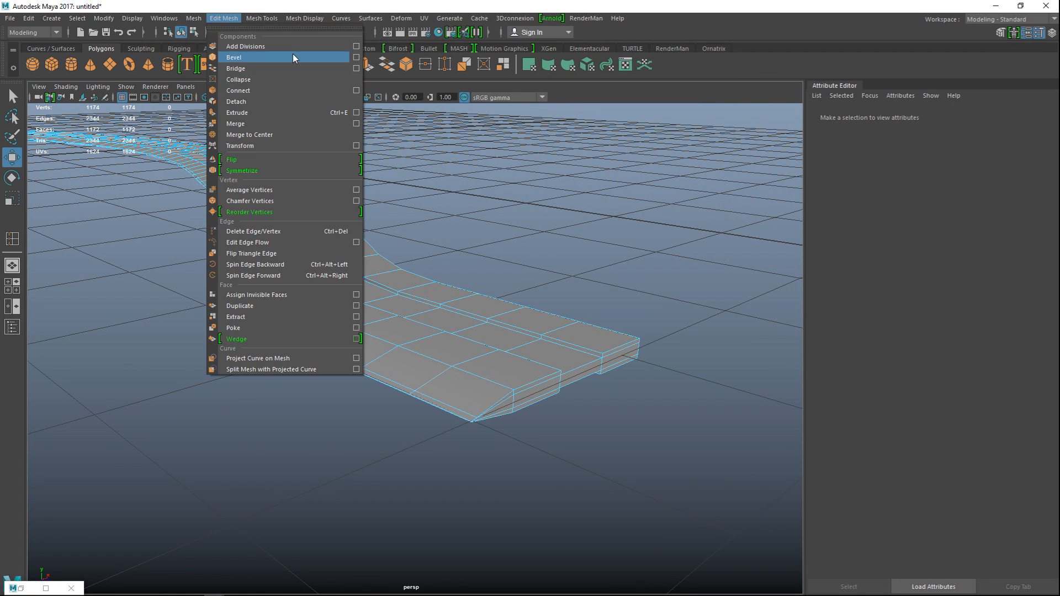
mouse_move(261, 18)
left_click(353, 102)
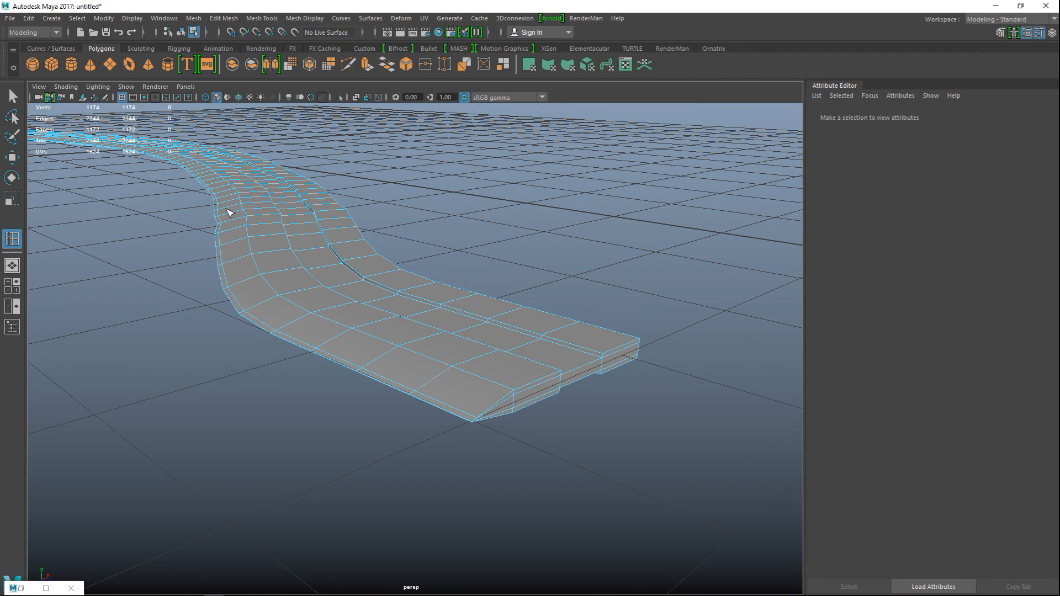
left_click(43, 589)
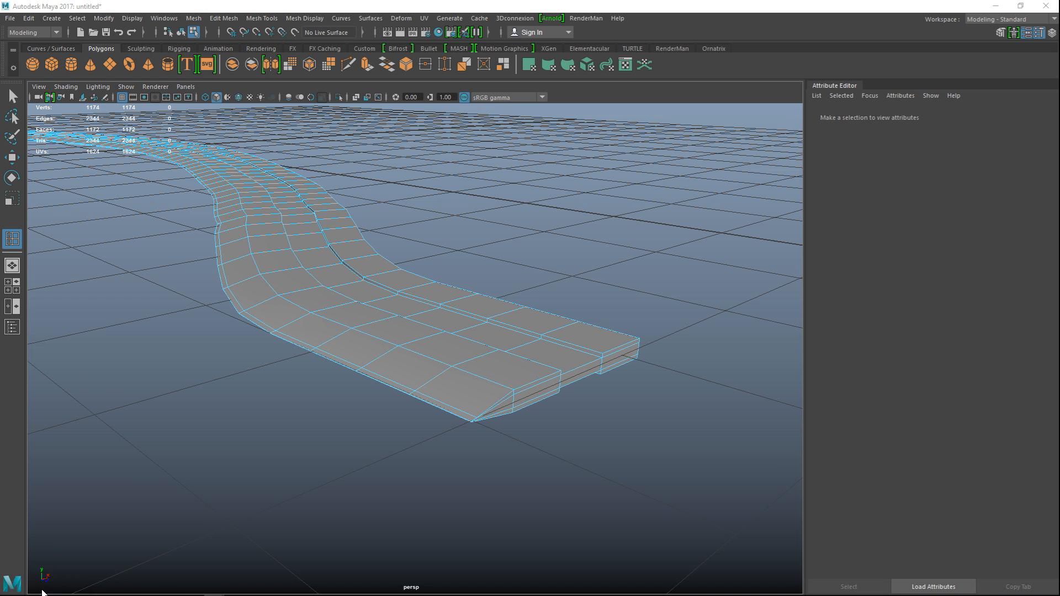
left_click(84, 90)
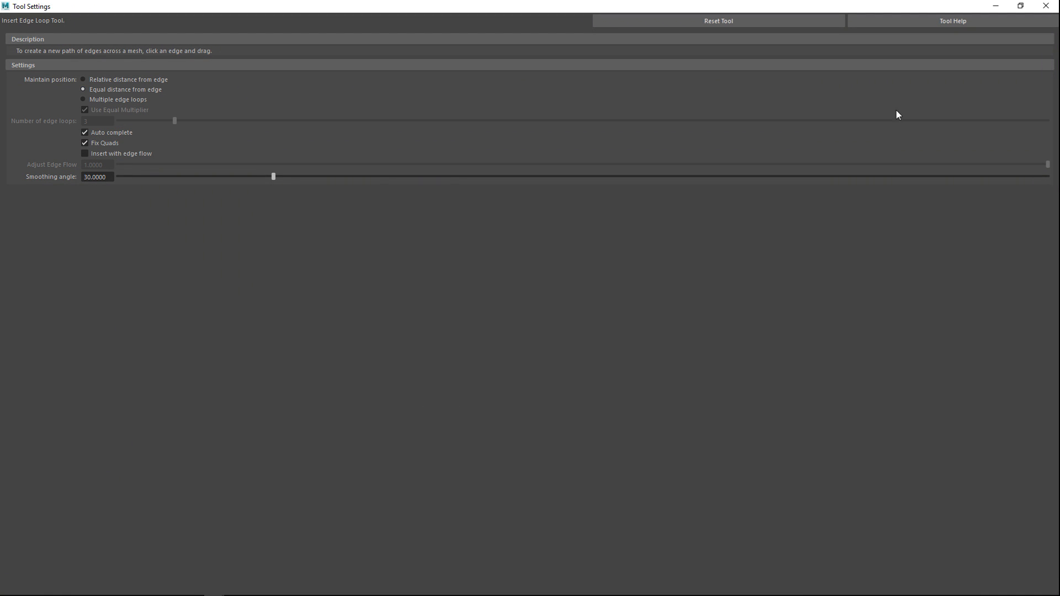
left_click(995, 6)
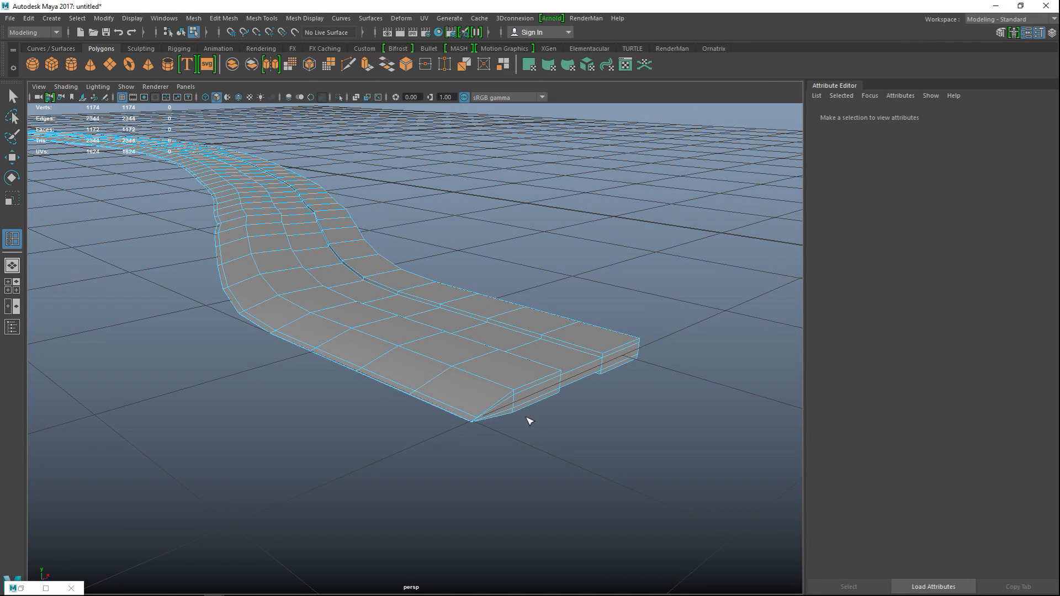
left_click_drag(442, 370, 548, 423, "alt")
middle_click_drag(549, 423, 260, 376, "alt")
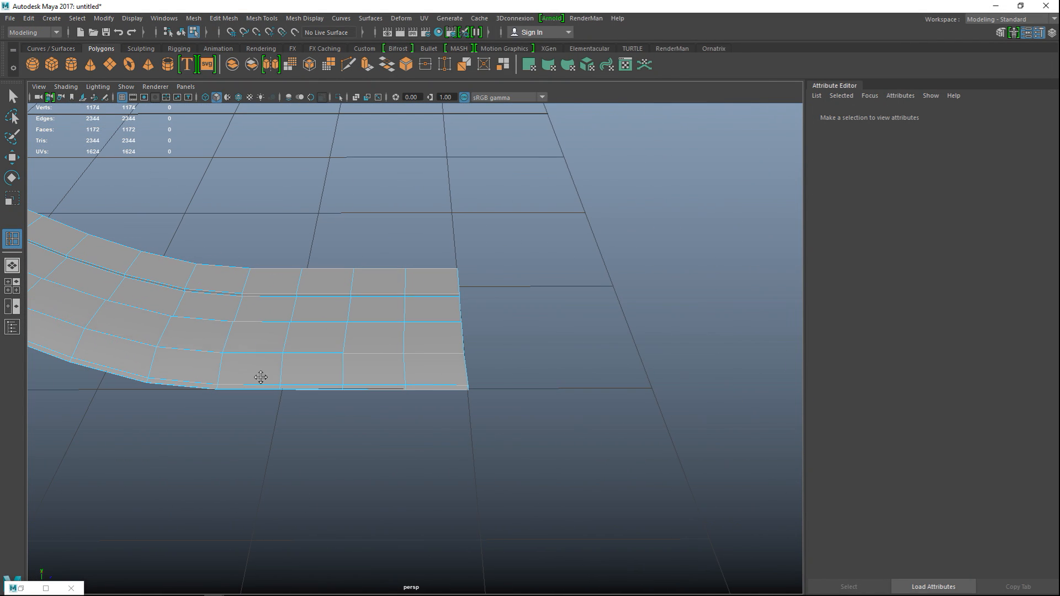
left_click(457, 325)
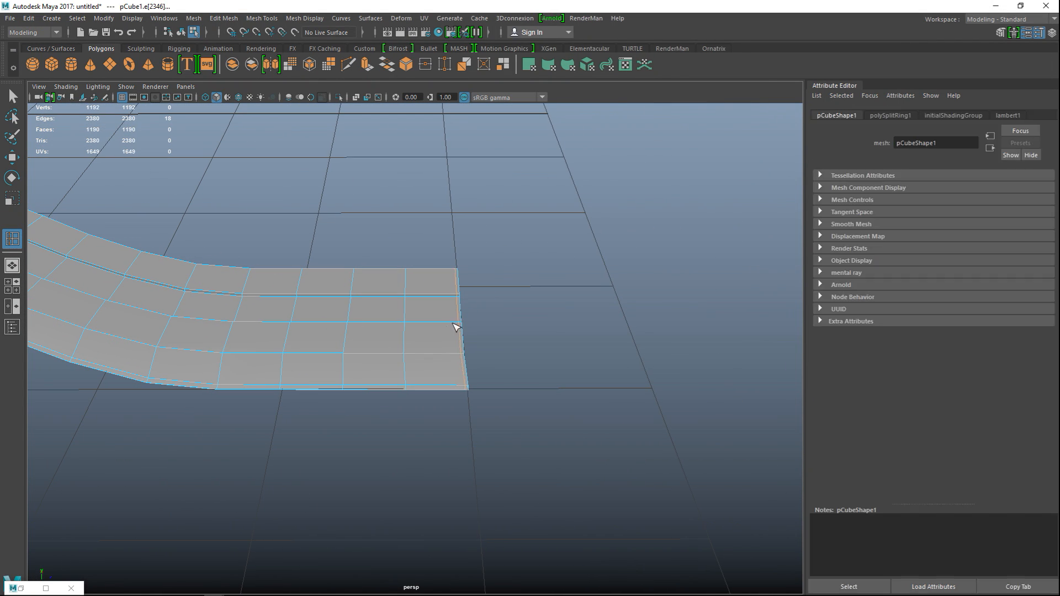
Insert lengthwise edge loops on the blade's thick back side, close to its upper and lower corner edges.
scroll(397, 371, "down", 3)
scroll(372, 399, "down", 3)
left_click_drag(549, 452, 438, 456, "alt")
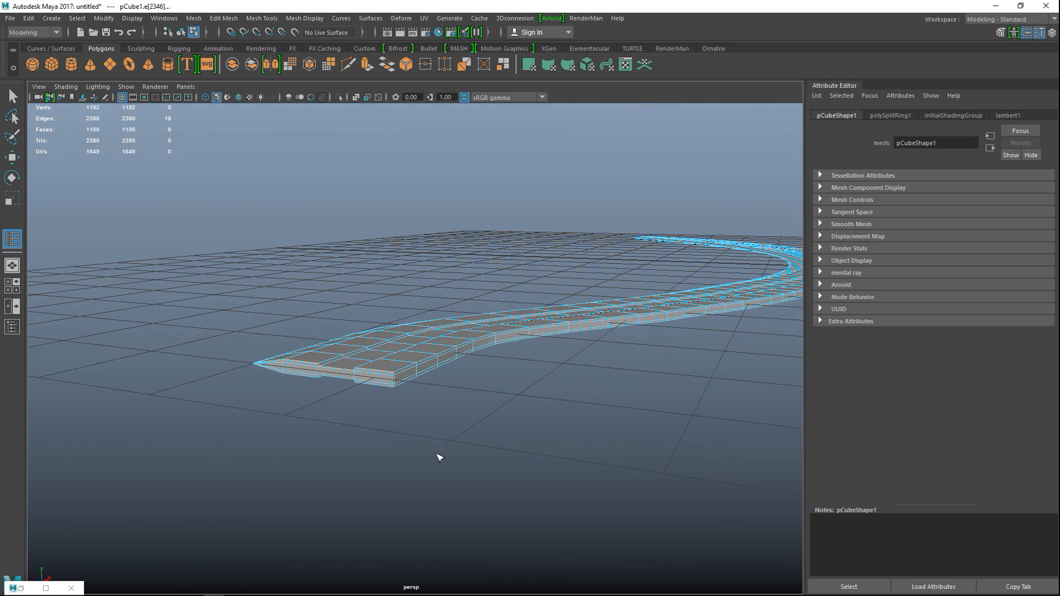
scroll(438, 455, "up", 5)
scroll(445, 476, "up", 2)
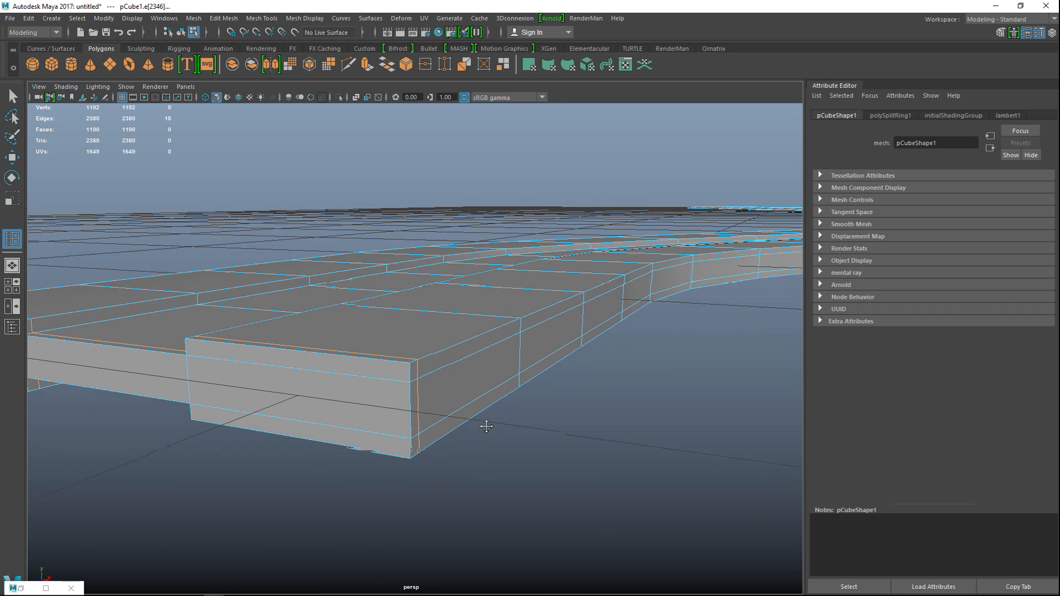
left_click(415, 362)
left_click(412, 368)
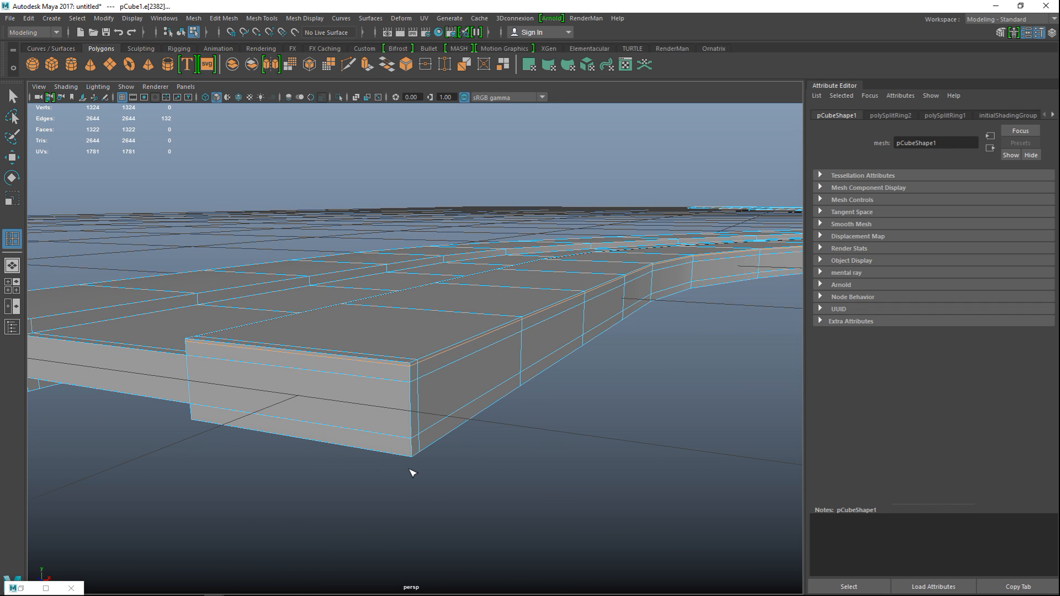
left_click(412, 454)
scroll(376, 472, "down", 5)
left_click_drag(298, 442, 345, 473, "alt")
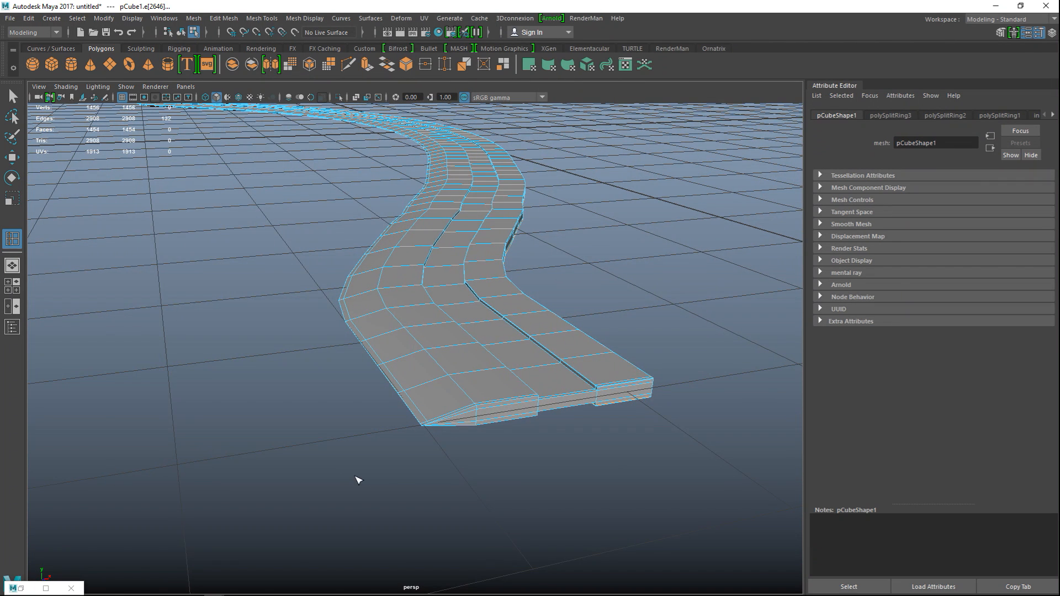
Insert lengthwise edge loops close to the blade's sharp cutting edge, on both its upper and lower faces.
scroll(400, 485, "up", 5)
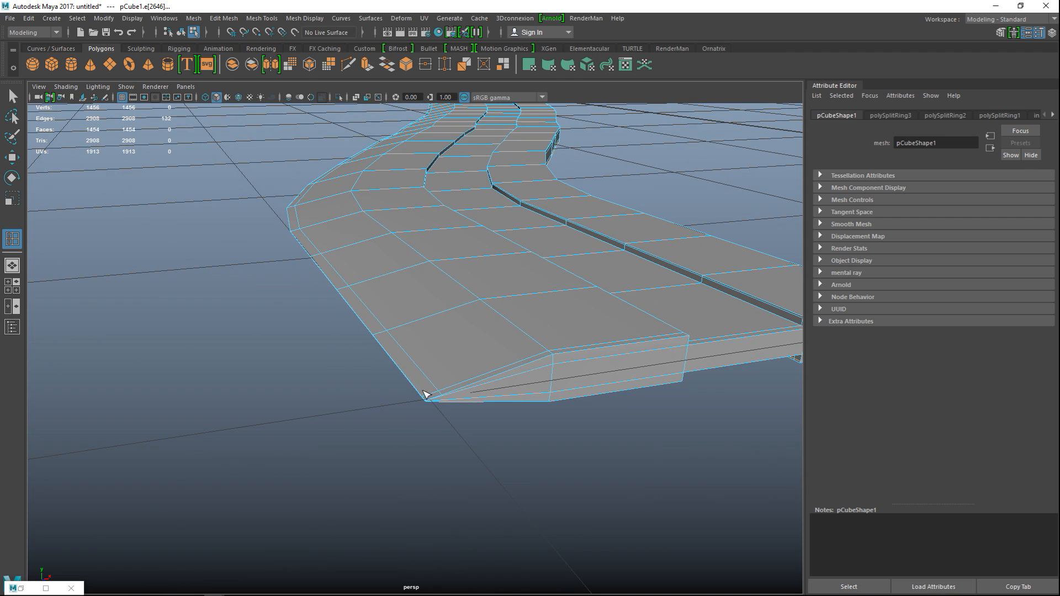
left_click(433, 402)
left_click_drag(433, 405, 418, 546, "alt")
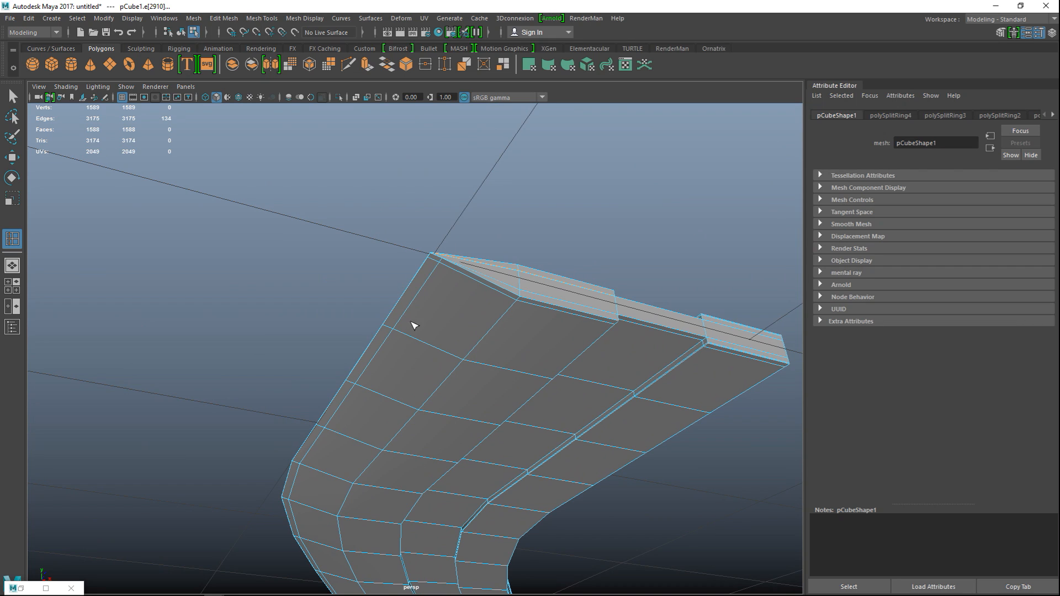
left_click(433, 262)
left_click_drag(315, 300, 331, 364, "alt")
Preview the blade smoothed in object mode and examine its whole curve from several angles.
key("q")
right_click_drag(421, 258, 472, 269)
key("3")
left_click(250, 334)
scroll(251, 338, "down", 4)
mouse_move(287, 371)
left_mouse_down("alt")
mouse_move(225, 322)
mouse_move(274, 359)
left_mouse_up("alt")
scroll(417, 343, "down", 6)
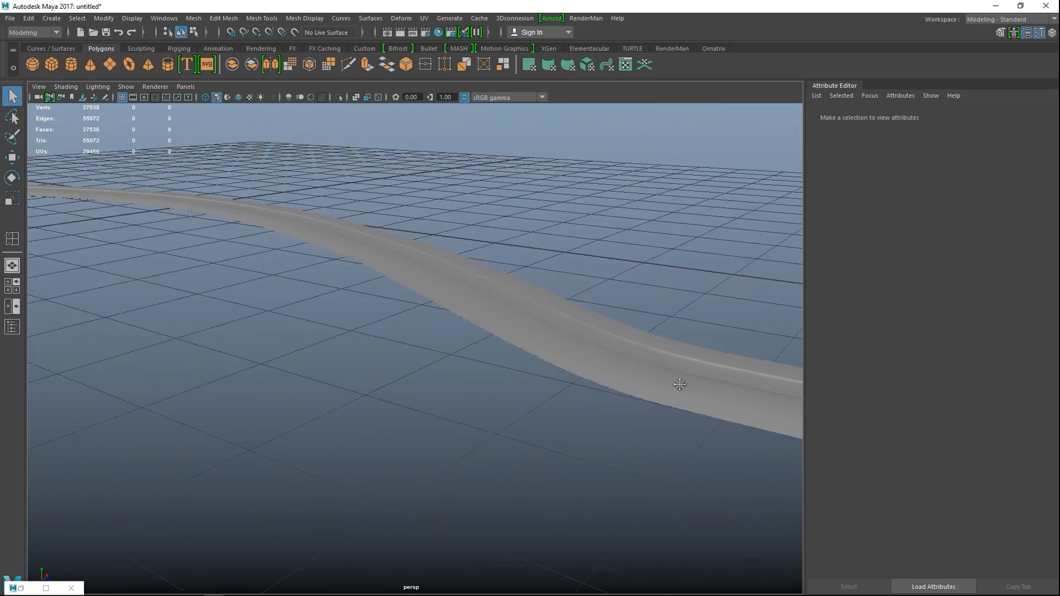
left_click_drag(416, 343, 452, 360, "alt")
scroll(465, 359, "up", 5)
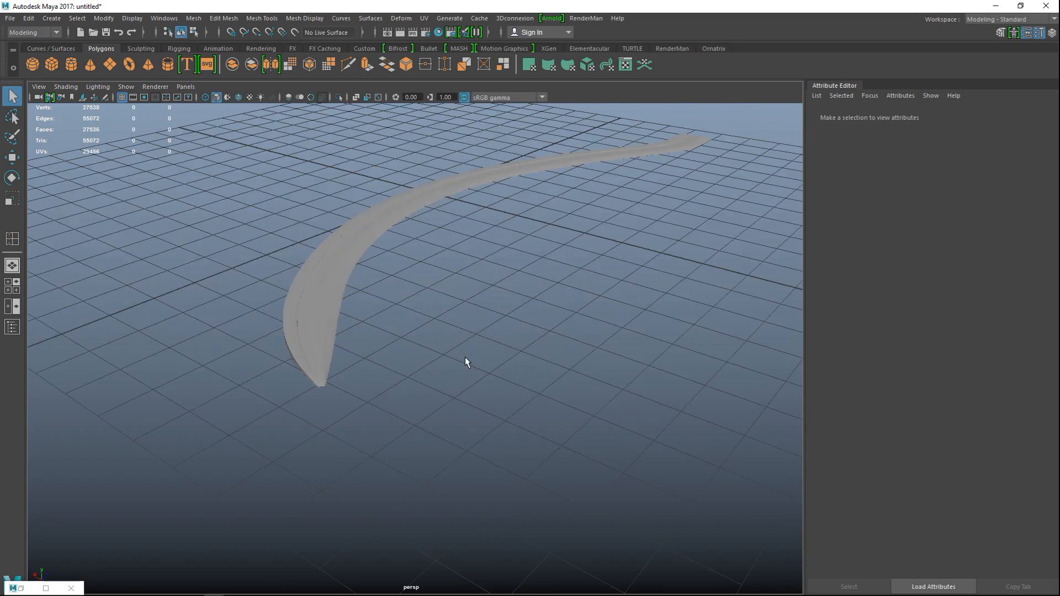
left_click_drag(516, 383, 362, 390, "alt")
scroll(476, 389, "down", 5)
left_click_drag(513, 387, 445, 414, "alt")
middle_click_drag(445, 414, 370, 340, "alt")
Turn off the blade's smooth preview, apply Smooth to the mesh with 1 division and clear the selection.
left_click(408, 310)
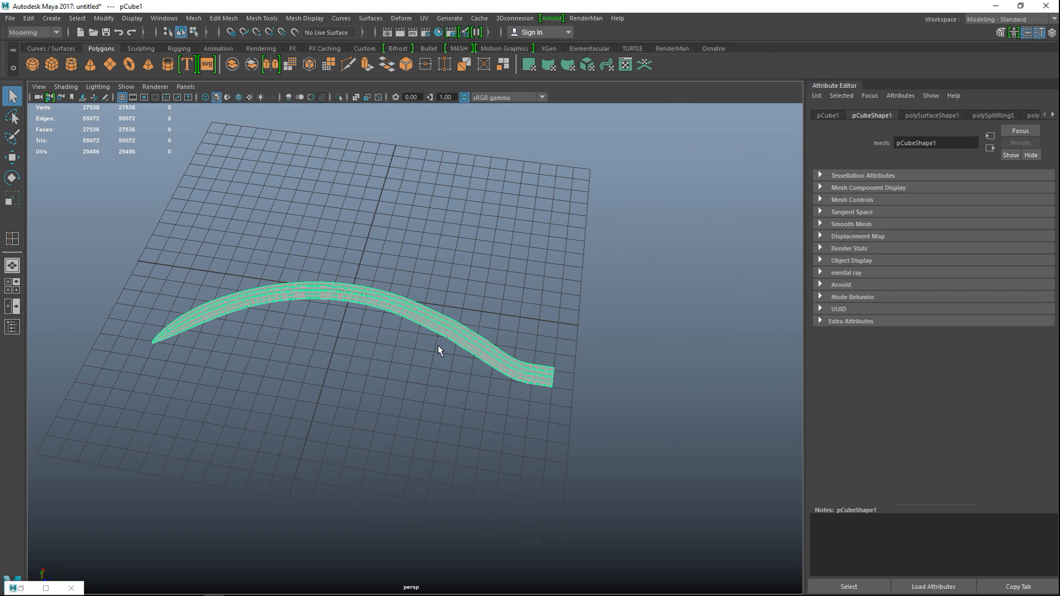
key("1")
left_click(197, 21)
left_click(237, 124)
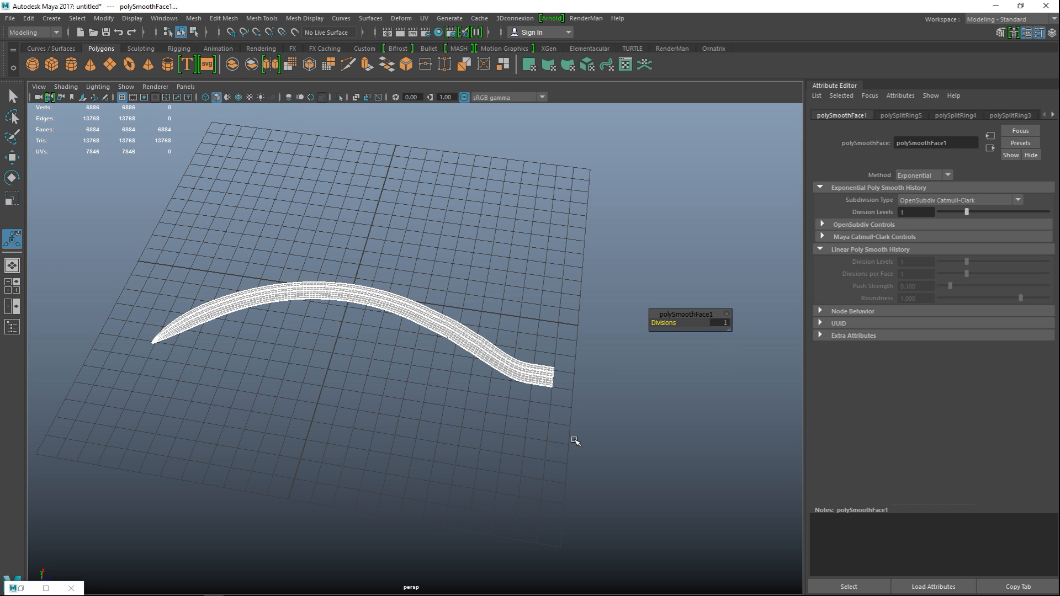
left_click(575, 440)
scroll(574, 438, "up", 5)
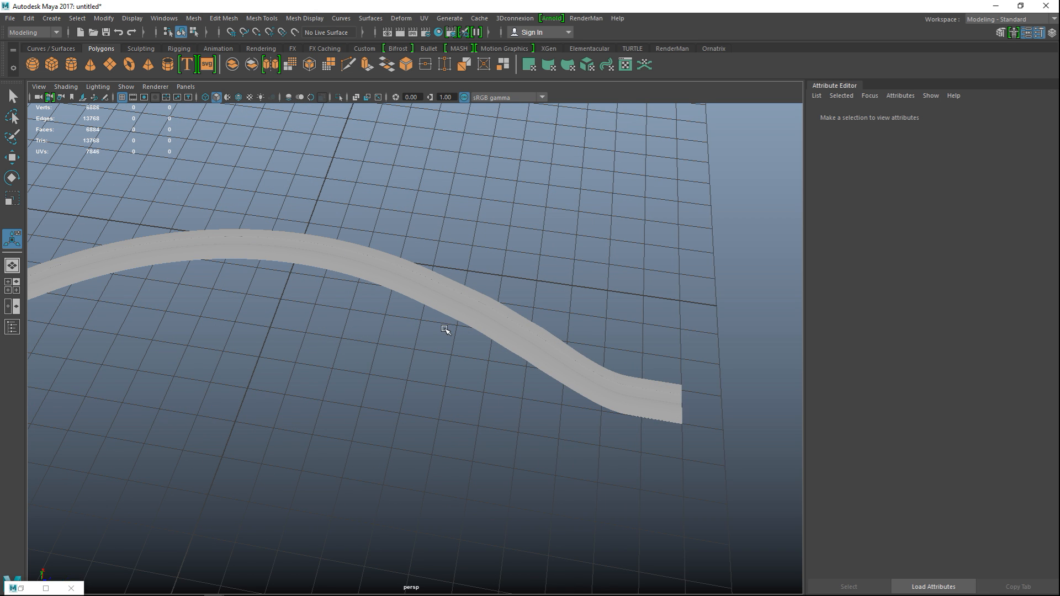
left_click_drag(486, 409, 396, 355, "alt")
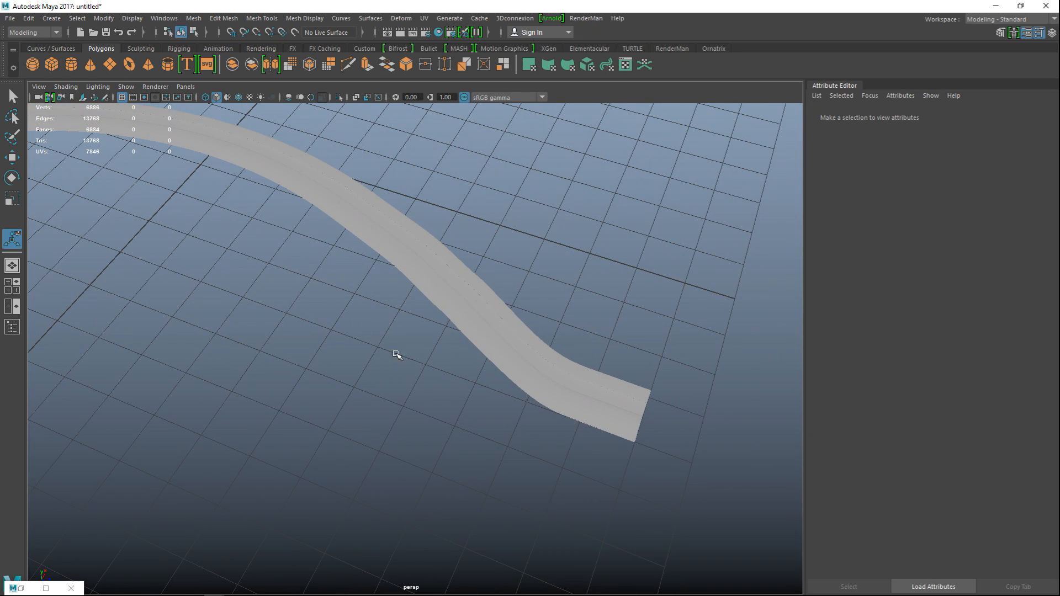
Create a polygon cylinder for the handle and move it along the Z axis past the blade's wide end.
left_click(72, 65)
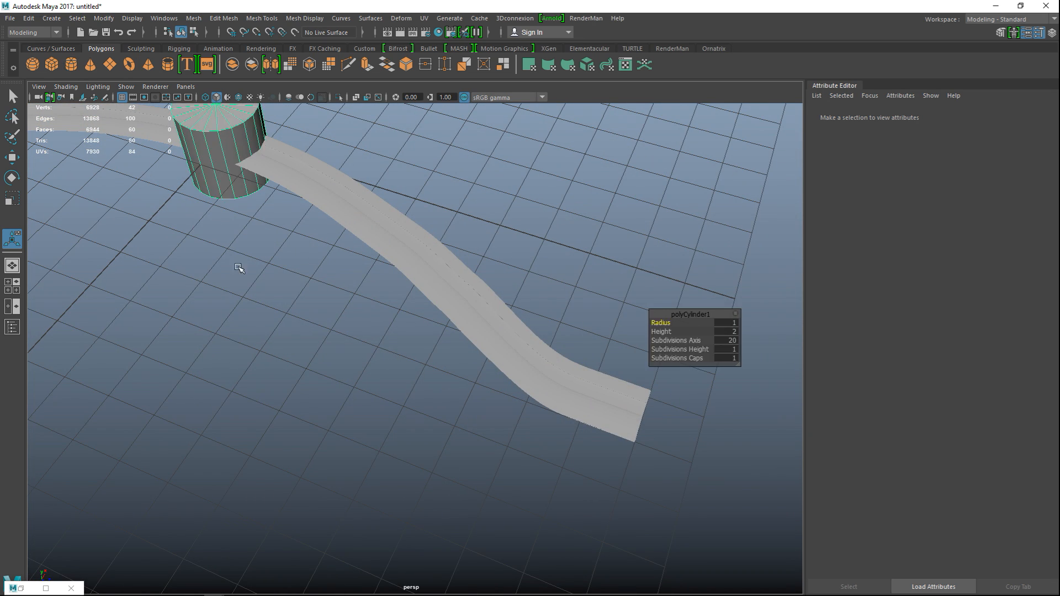
left_click_drag(237, 360, 224, 379, "alt")
key("w")
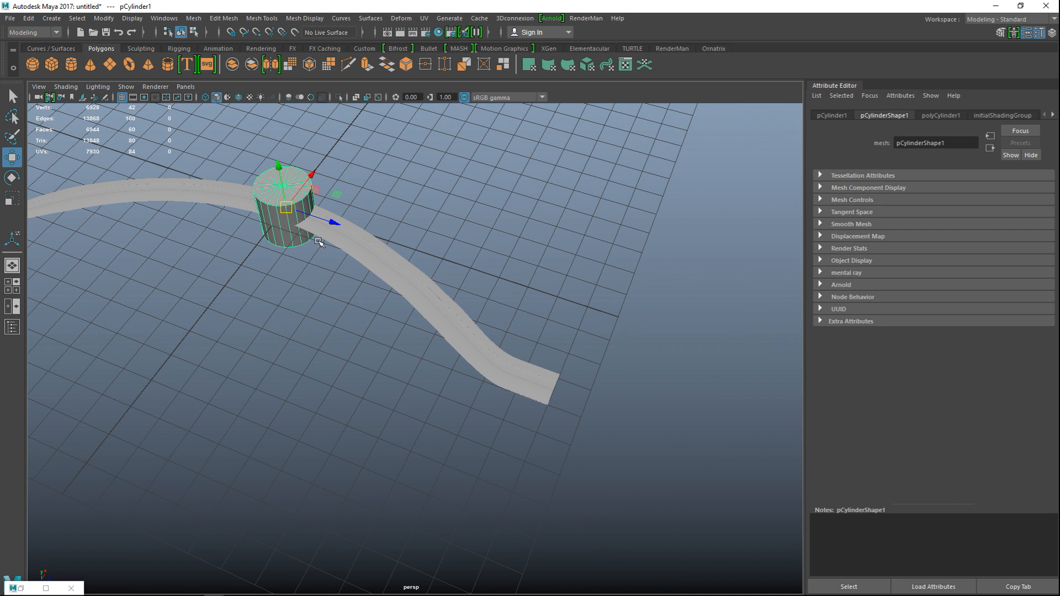
left_click_drag(336, 225, 651, 388)
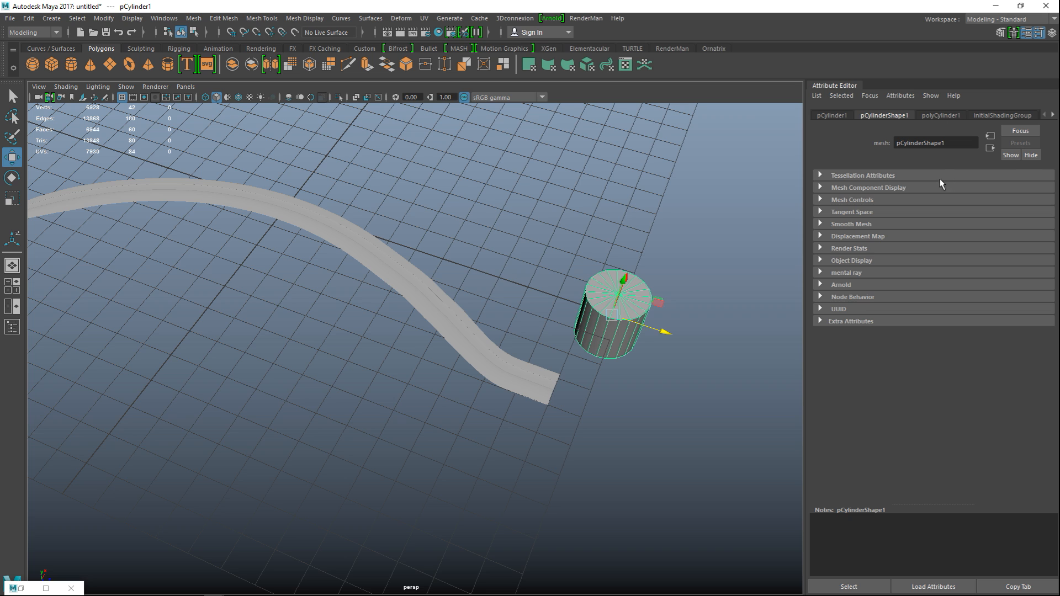
Set the cylinder's cap subdivisions to 0 and rotate it onto its side, parallel to the blade's straight end.
left_click(939, 116)
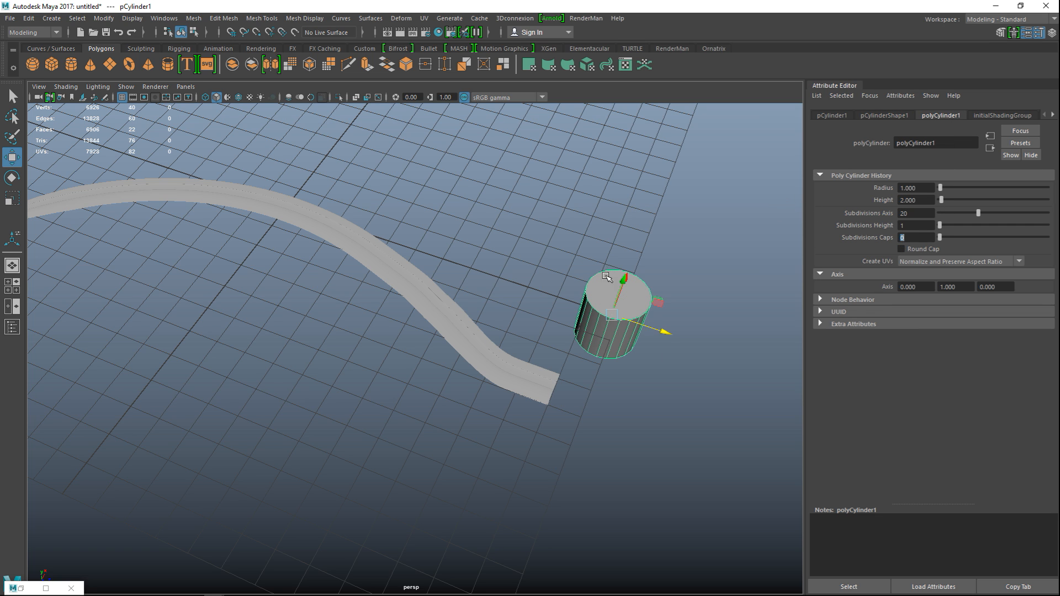
right_click_drag(605, 256, 631, 227)
key("e")
left_click_drag(606, 280, 673, 300)
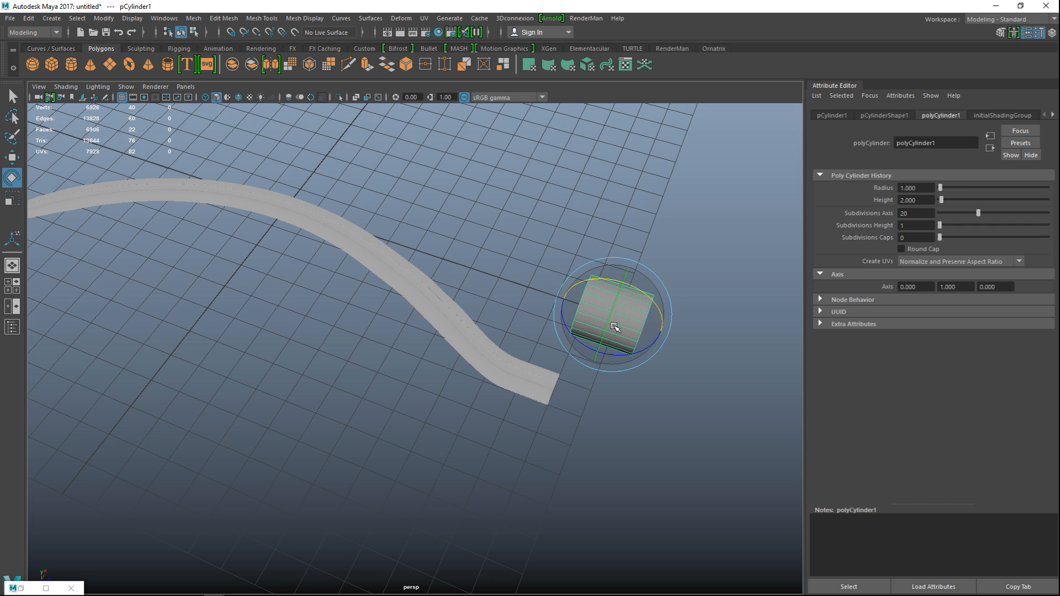
key("w")
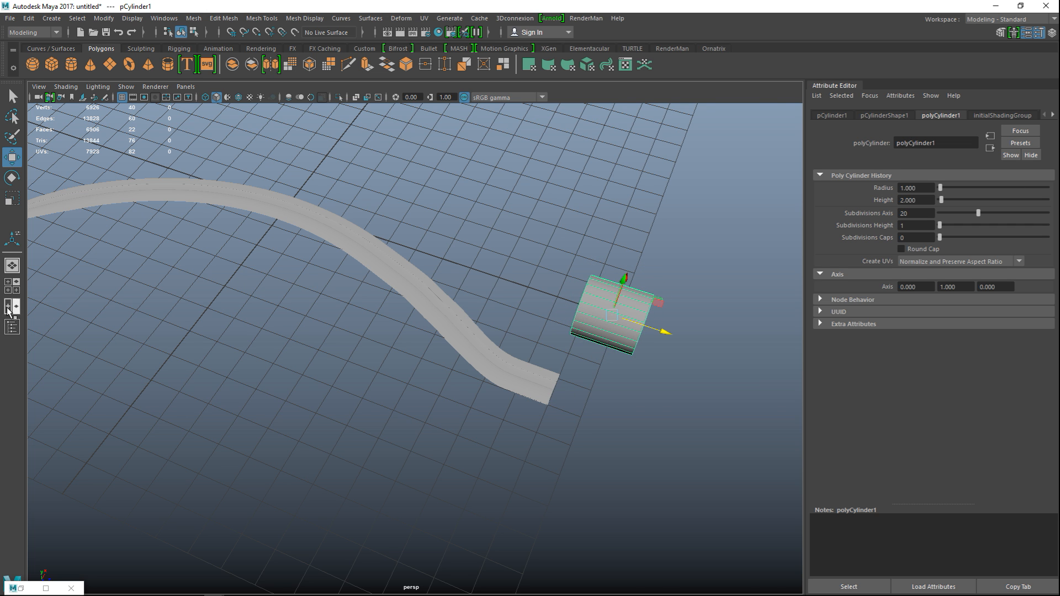
In the top view, move the cylinder sideways along X to centre it on the blade's wide end.
left_click(9, 285)
key("space")
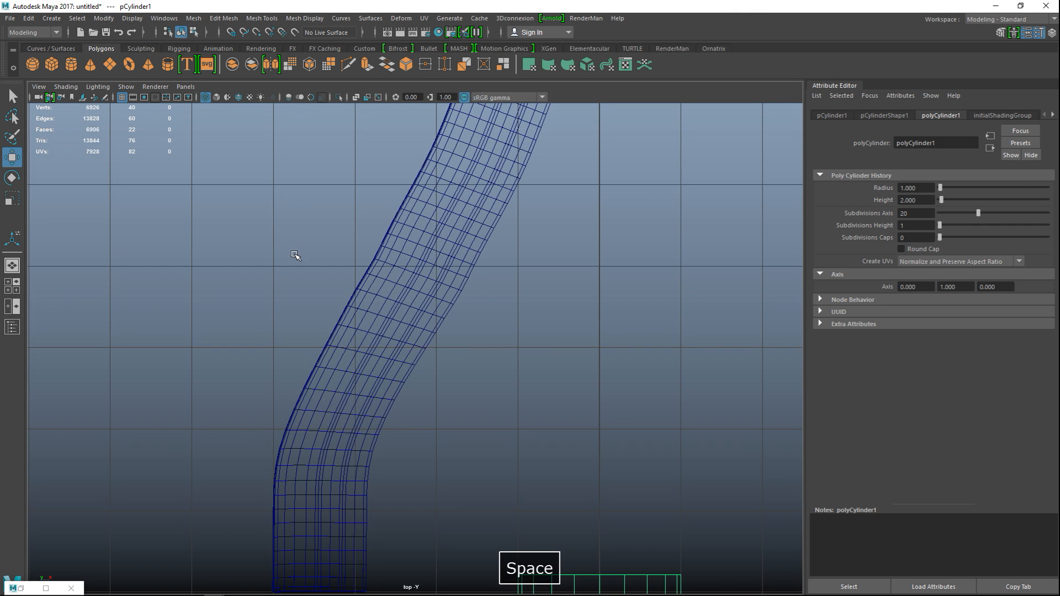
key("f")
scroll(343, 301, "down", 5)
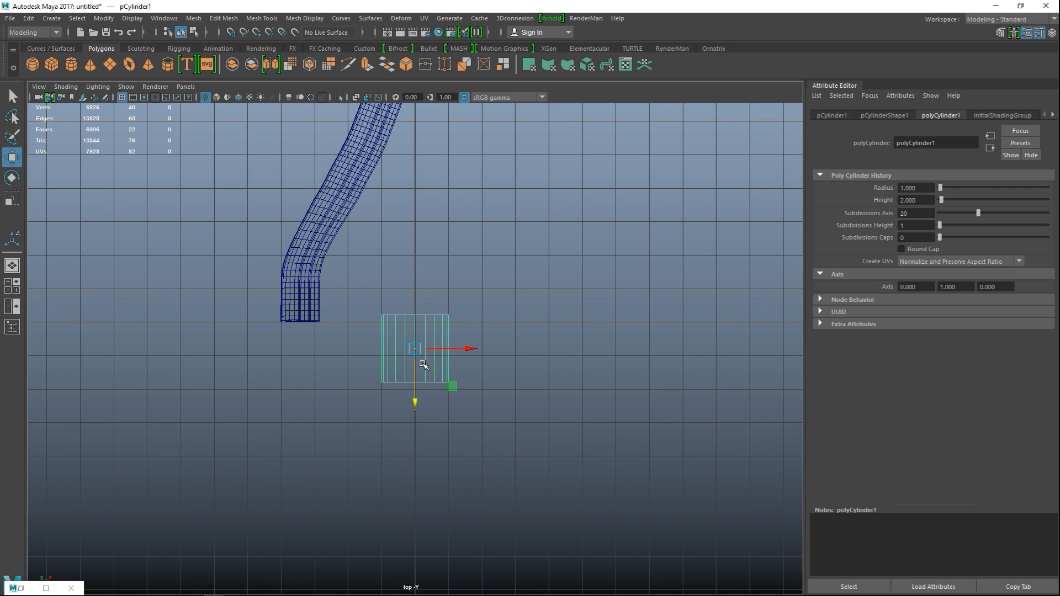
left_click_drag(468, 351, 357, 376)
key("f")
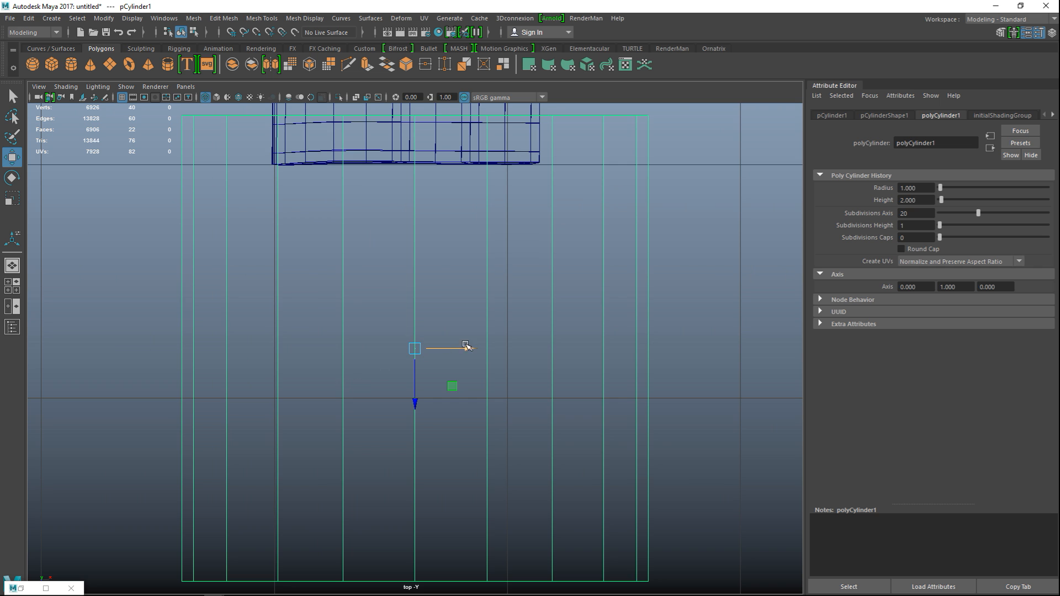
left_click_drag(468, 354, 462, 355)
scroll(463, 356, "down", 8)
scroll(460, 360, "up", 5)
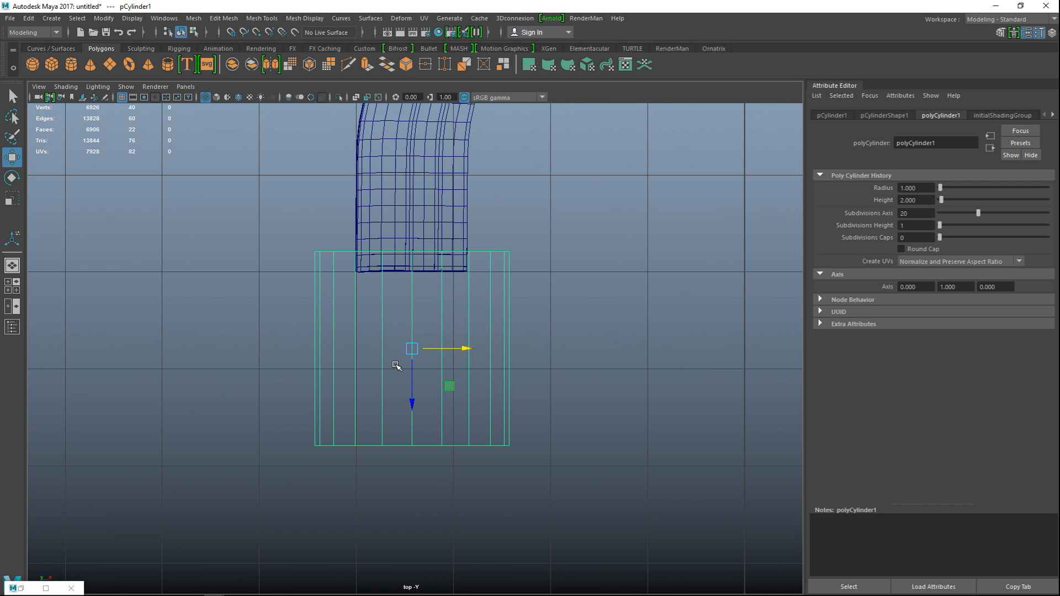
Scale the cylinder up slightly and move it along Z so its near cap just overlaps the blade's end.
key("r")
left_click_drag(412, 354, 413, 429)
key("w")
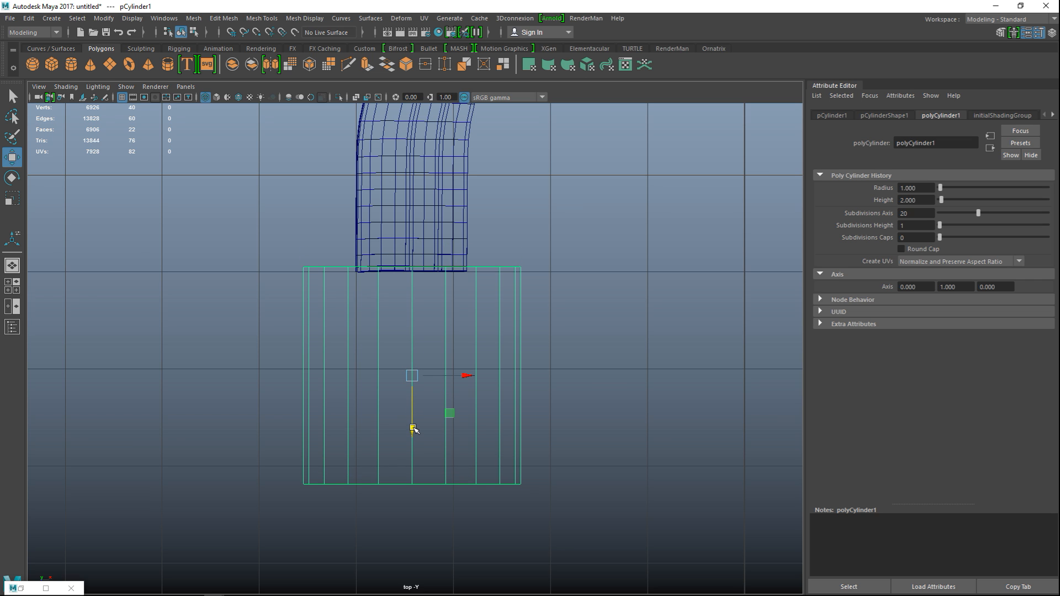
scroll(385, 466, "down", 5)
Select the vertices at the cylinder's far end and move them away from the blade, lengthening the handle.
right_click_drag(386, 255, 343, 267)
left_click_drag(329, 380, 517, 472)
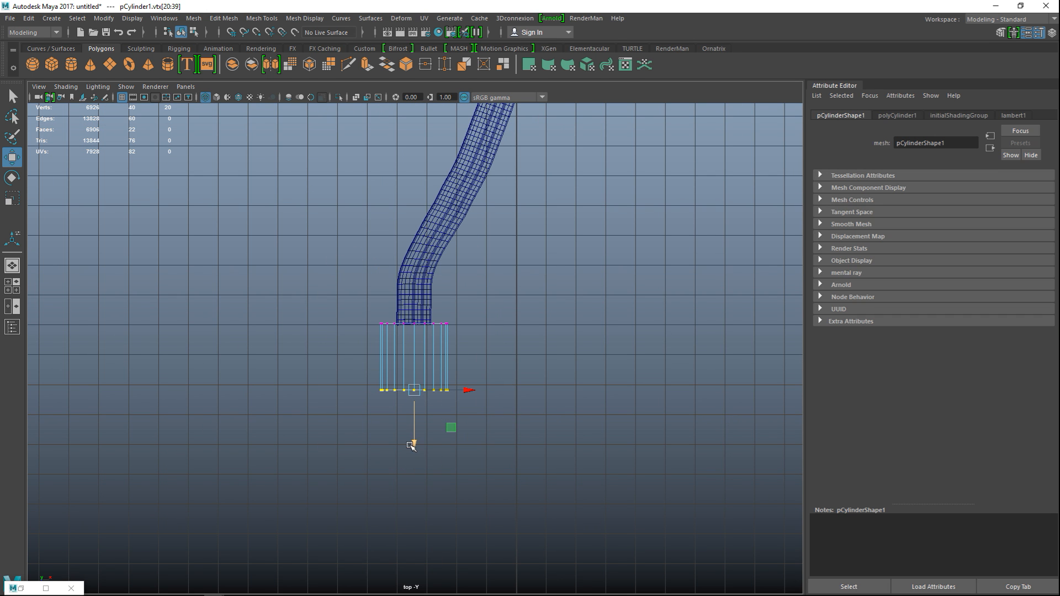
left_click_drag(414, 444, 432, 560)
scroll(515, 449, "down", 6)
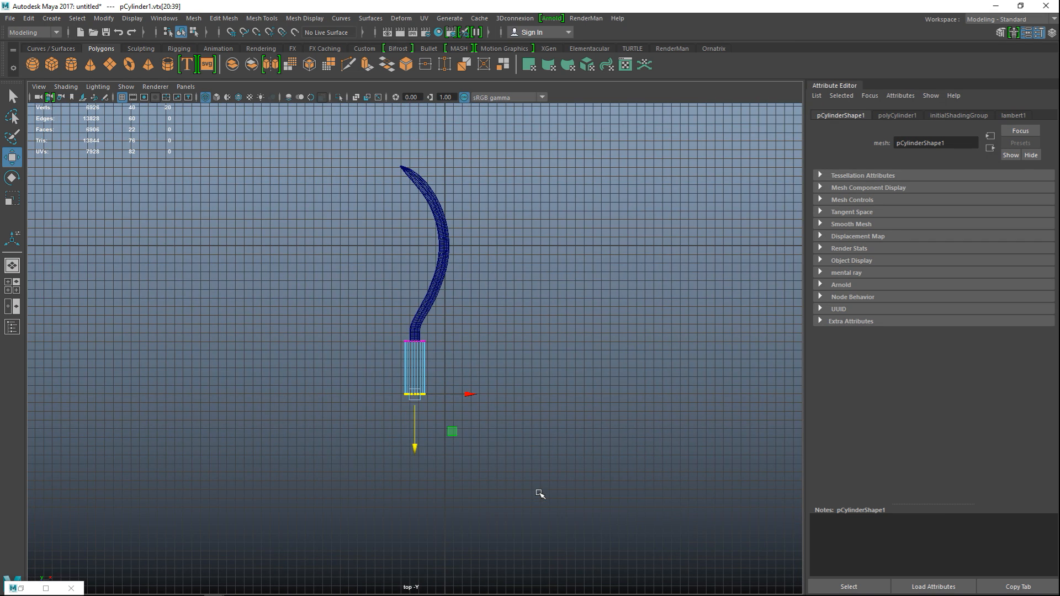
scroll(540, 493, "up", 7)
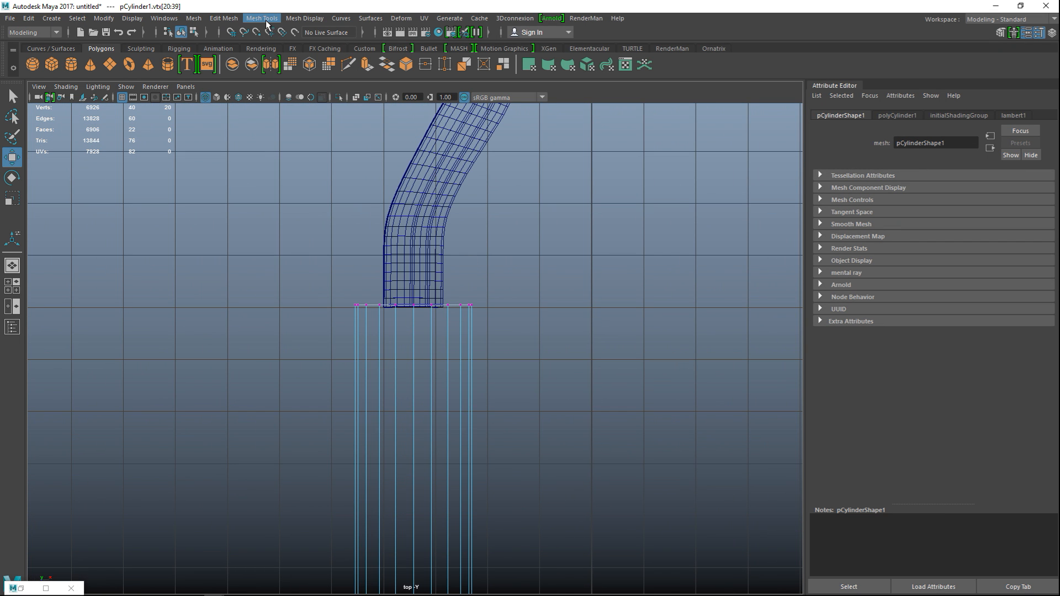
Insert an edge loop around the handle cylinder a short distance below its blade-side end.
left_click(266, 21)
left_click(323, 100)
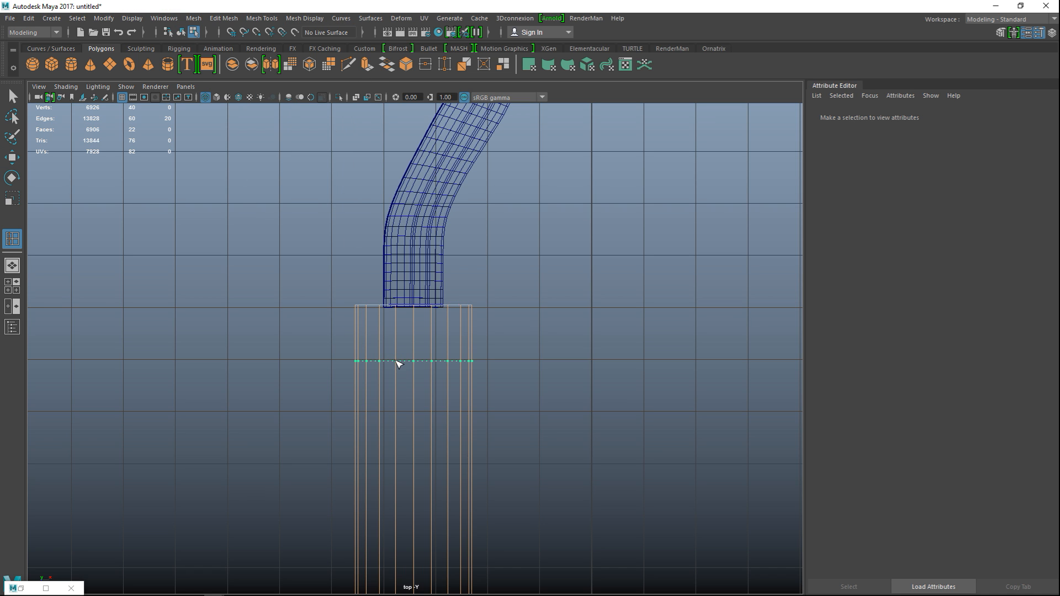
left_click_drag(398, 364, 396, 345)
left_click(396, 336)
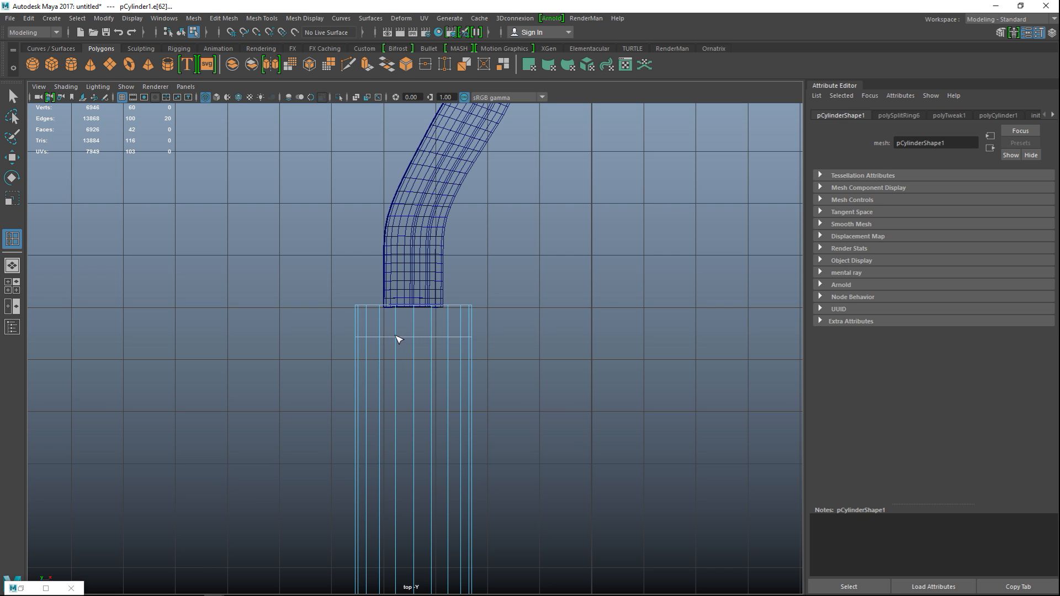
Insert an edge loop around the handle cylinder a short distance from its far end.
middle_click_drag(568, 414, 572, 234, "alt")
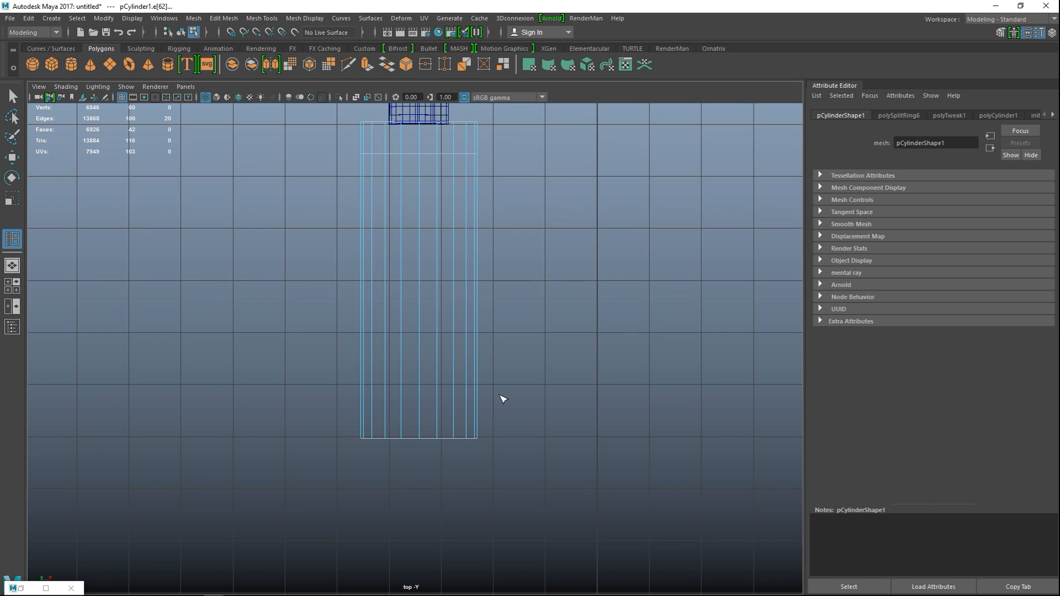
left_click(471, 399)
key("q")
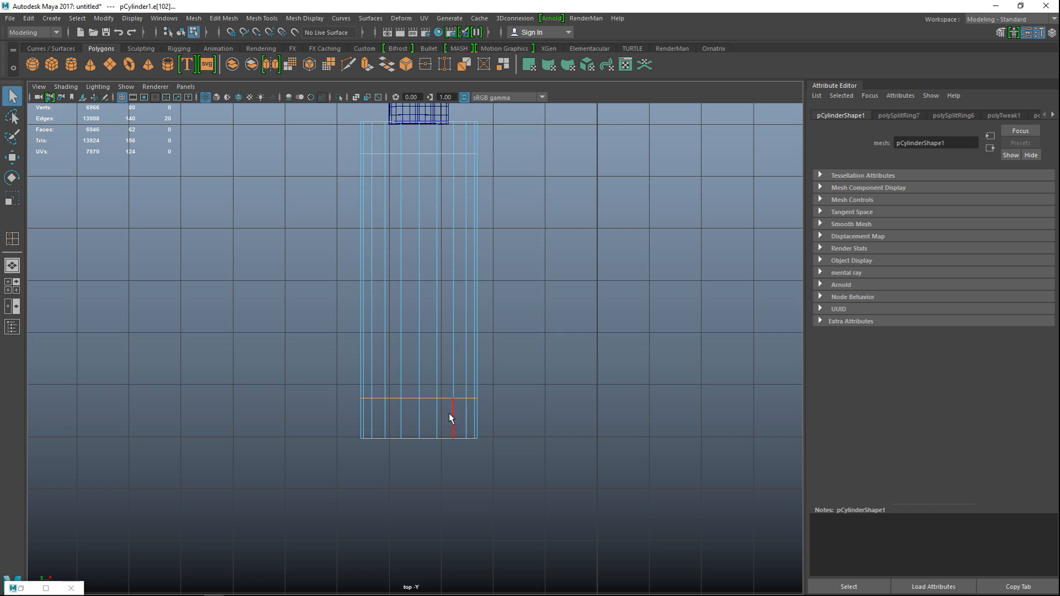
Select the faces of the band at the handle's far end, scale them up uniformly and flatten them along the handle's length.
right_click(439, 419)
left_click(434, 285)
left_click_drag(320, 422, 556, 496)
key("r")
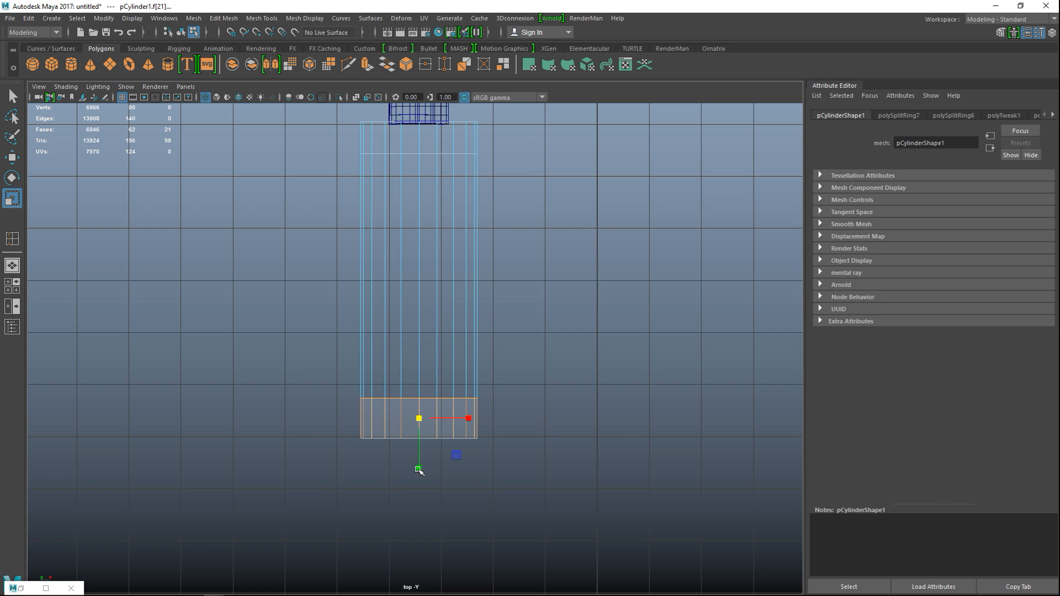
left_click_drag(420, 419, 462, 431)
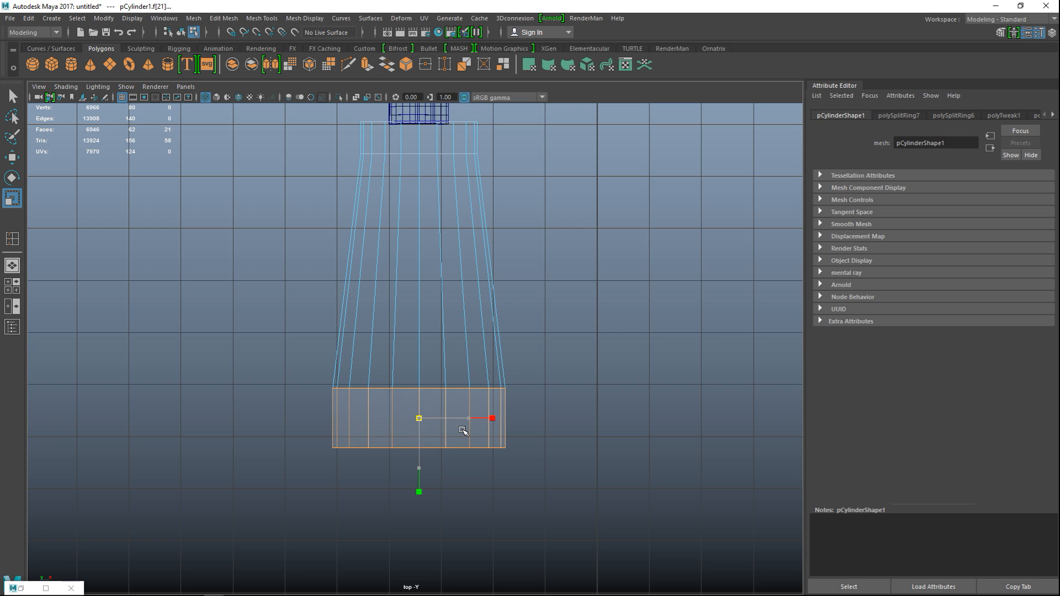
left_click_drag(462, 430, 488, 441)
left_click_drag(420, 468, 423, 449)
Insert an edge loop just above the widened end band and scale it inward to start a flared transition.
left_click(304, 18)
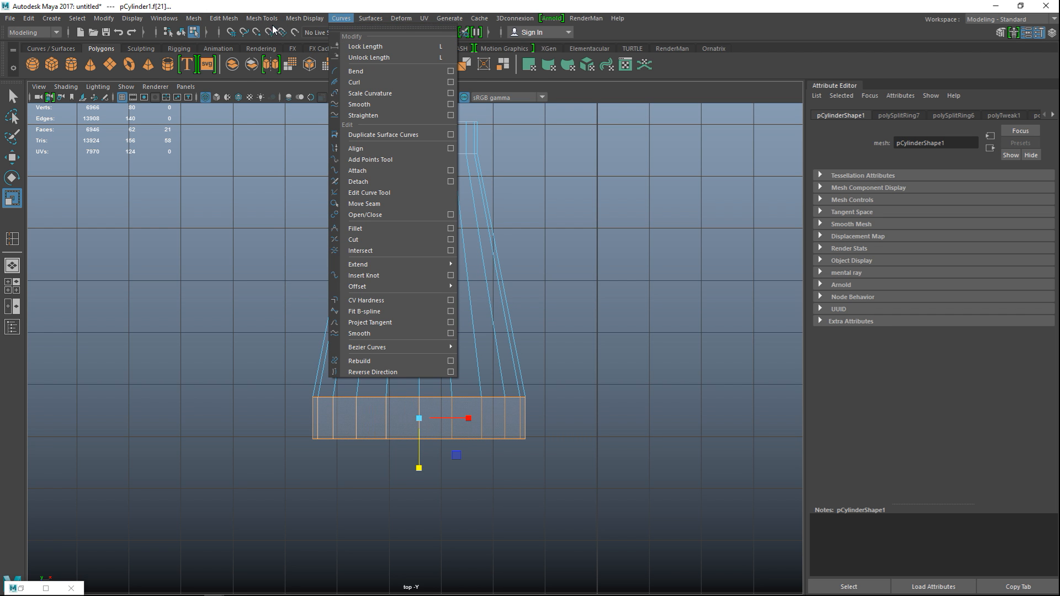
mouse_move(271, 20)
left_click(330, 102)
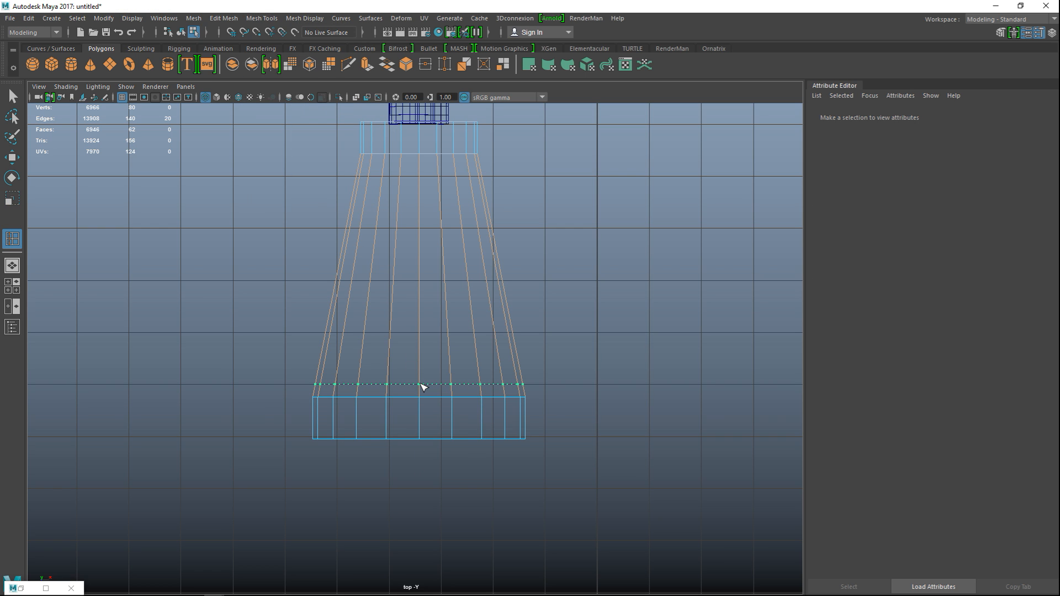
left_click(422, 383)
key("r")
left_click_drag(419, 383, 394, 386)
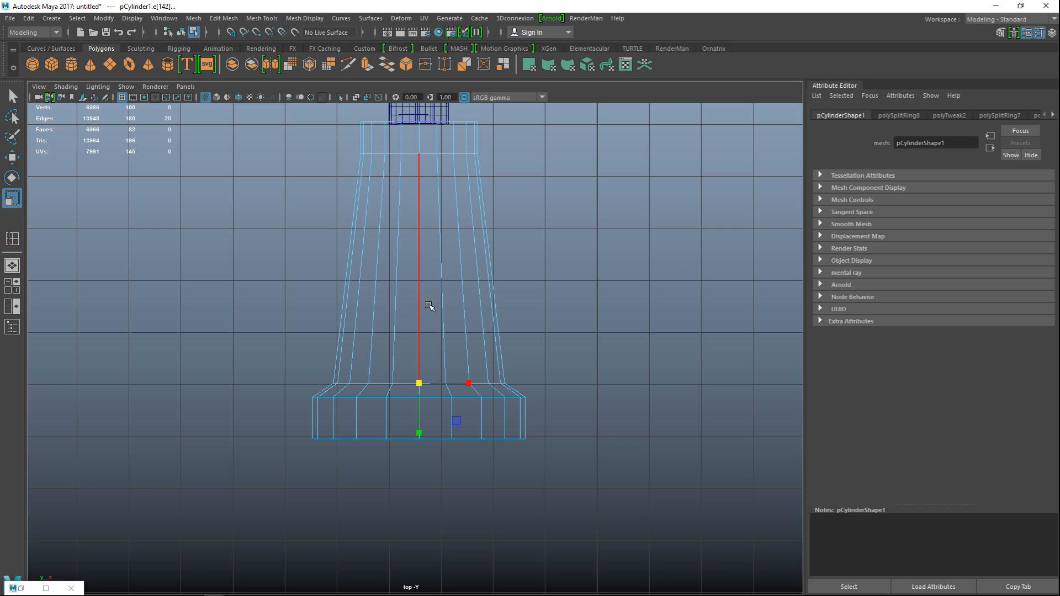
Insert a second edge loop slightly closer to the blade on the flare and scale it further inward.
key("y")
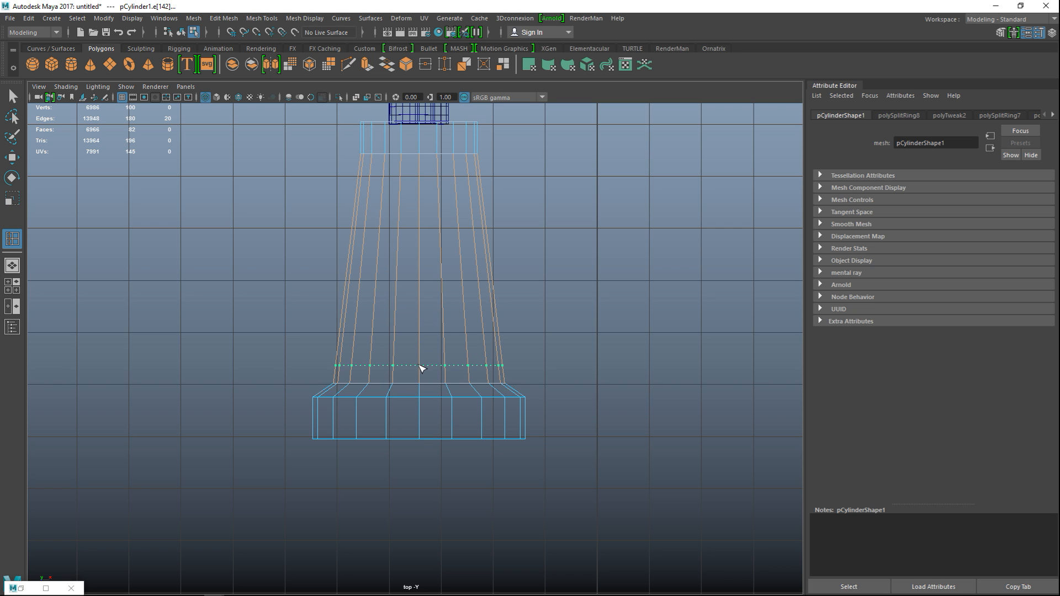
key("r")
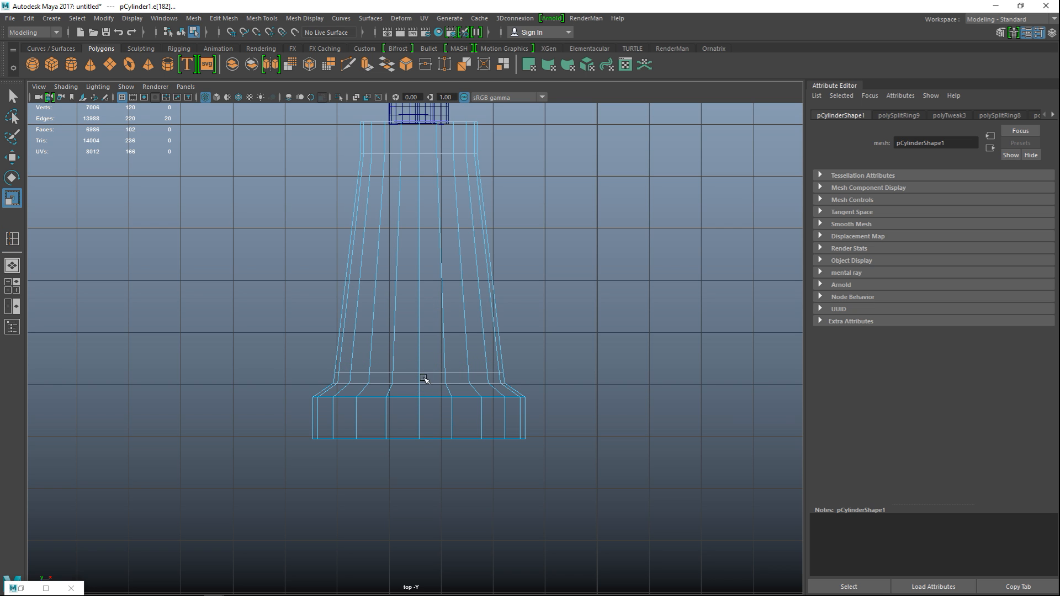
left_click_drag(419, 371, 403, 372)
Insert a third edge loop above the flare and scale it inward to nearly the width of the handle's blade-side end.
key("y")
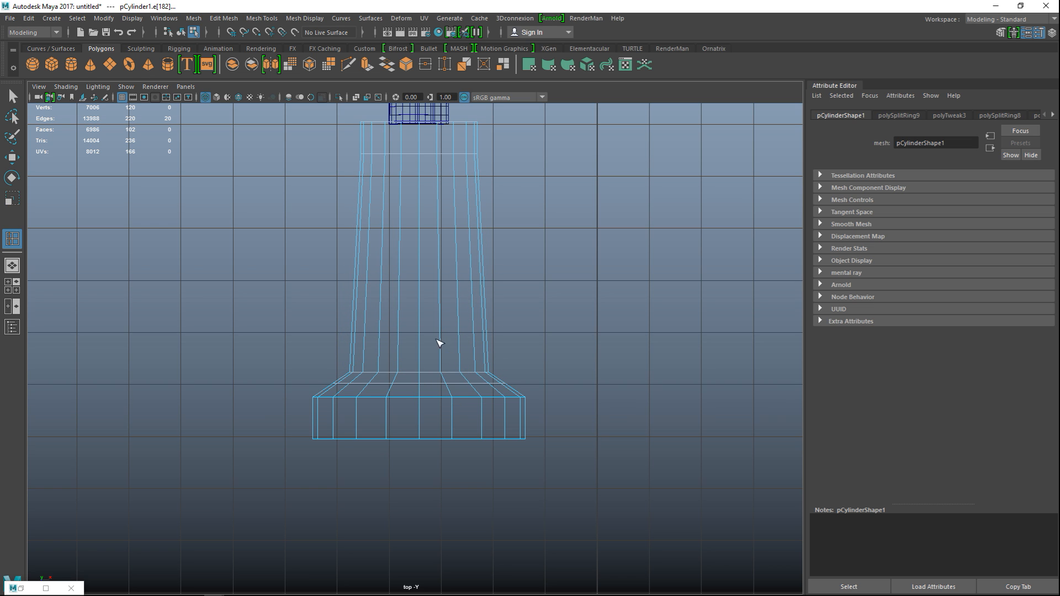
left_click(419, 353)
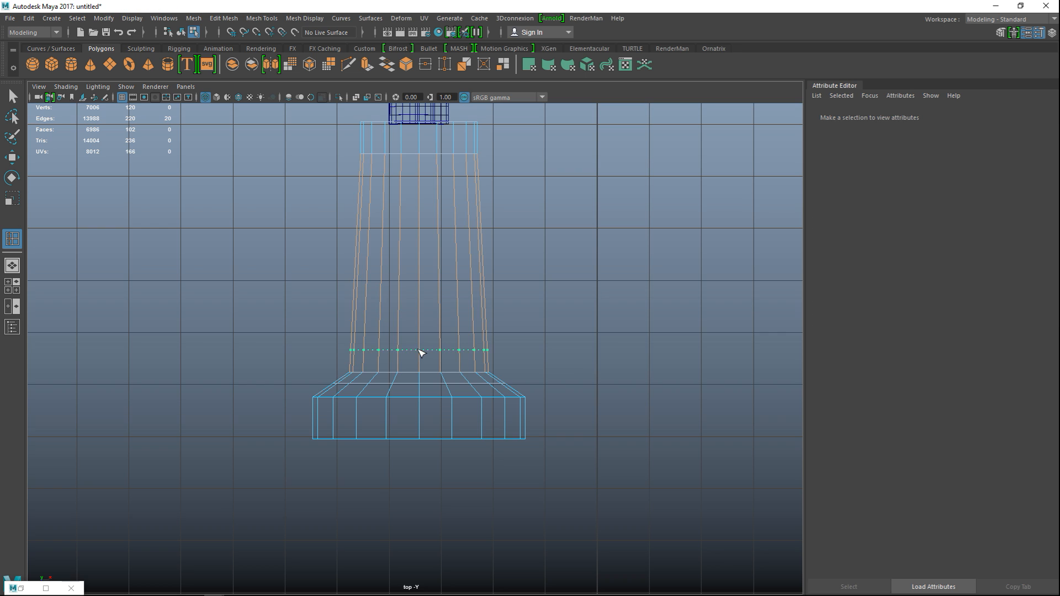
left_click(419, 360)
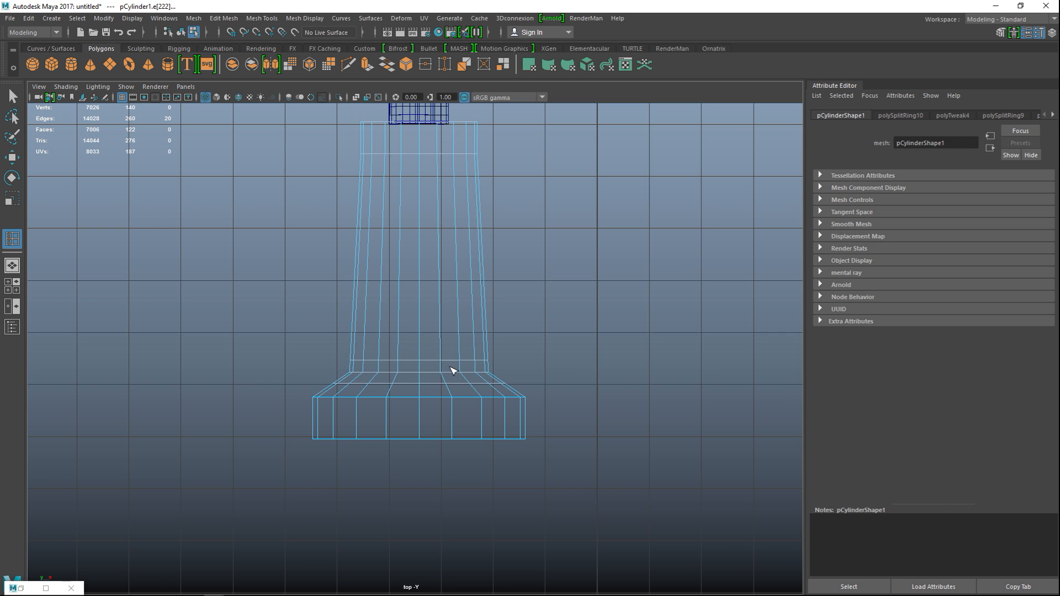
key("r")
left_click_drag(417, 361, 403, 364)
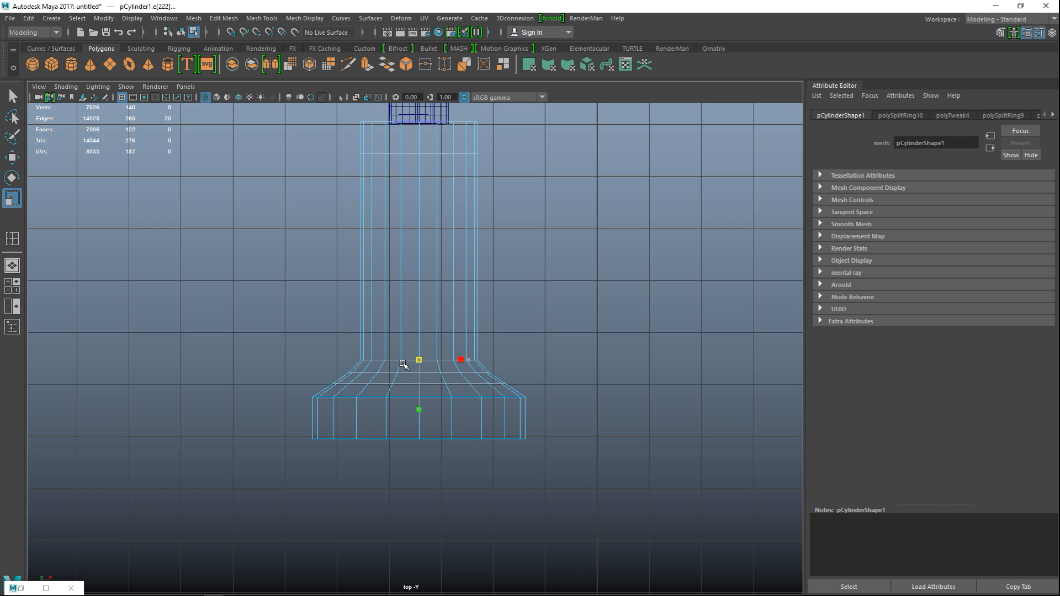
left_click_drag(403, 364, 410, 367)
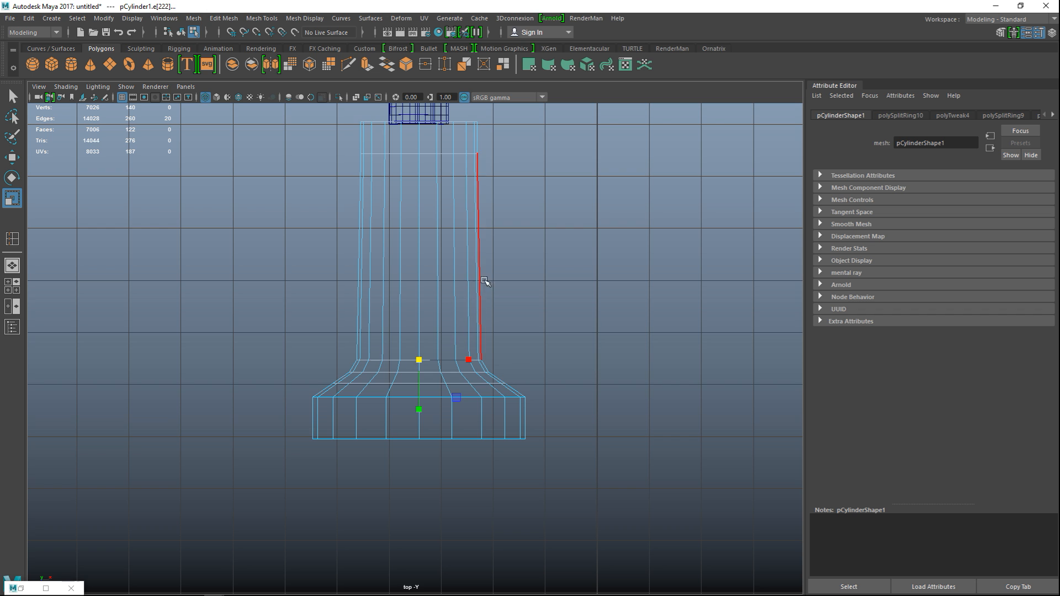
Insert an edge loop just below the handle's blade-side band and scale it inward to form a narrow neck.
middle_click_drag(515, 272, 523, 379, "alt")
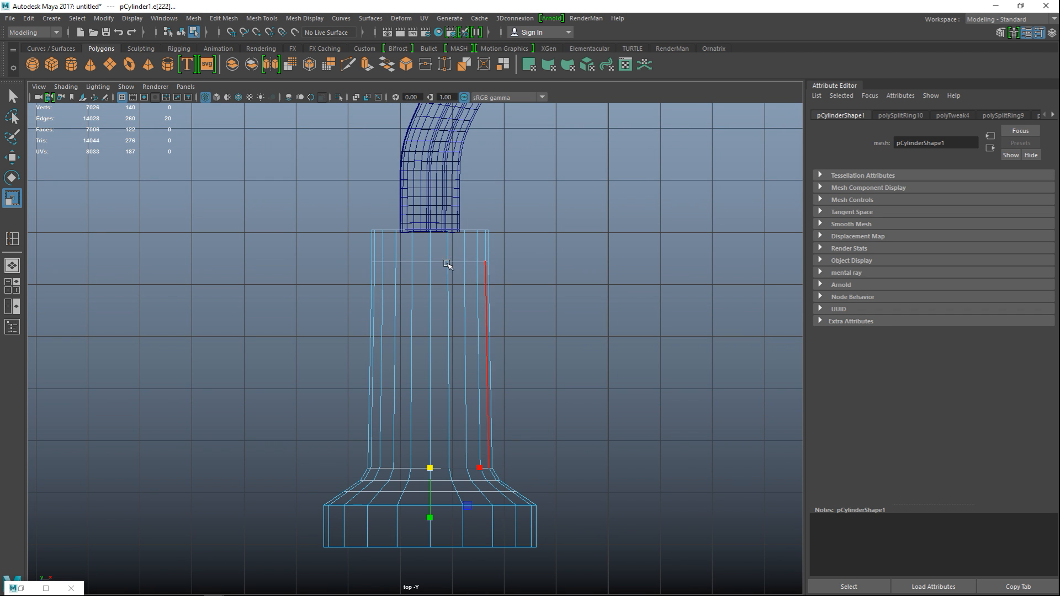
left_click(261, 19)
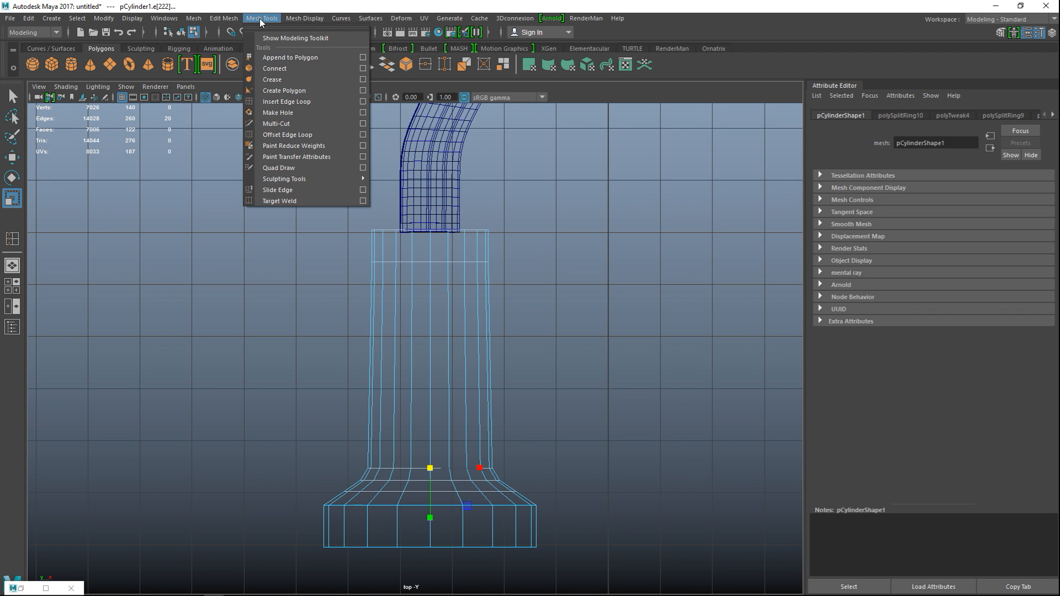
left_click(432, 287)
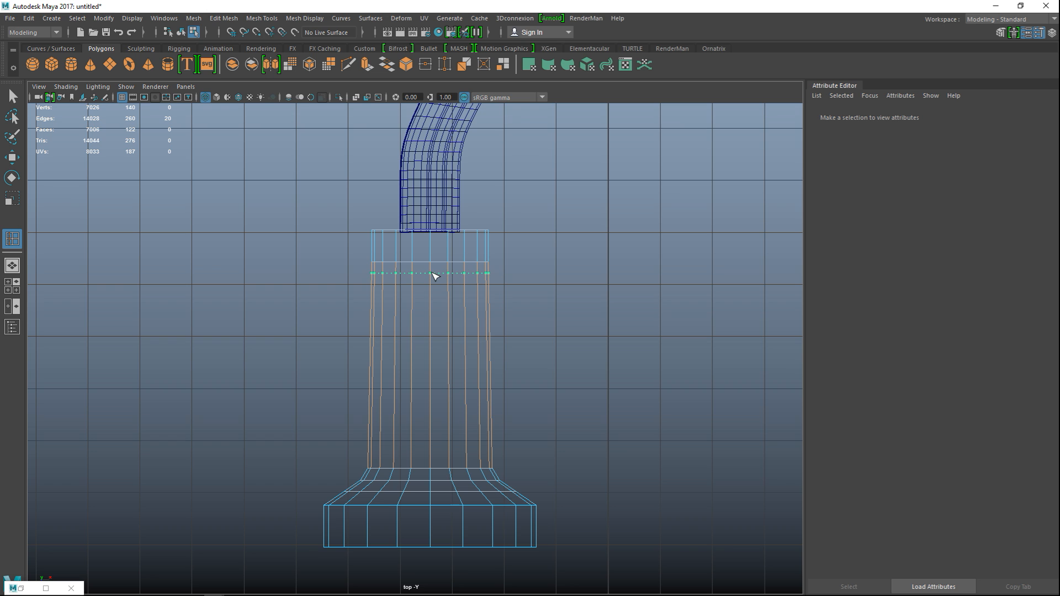
left_click(433, 272)
key("r")
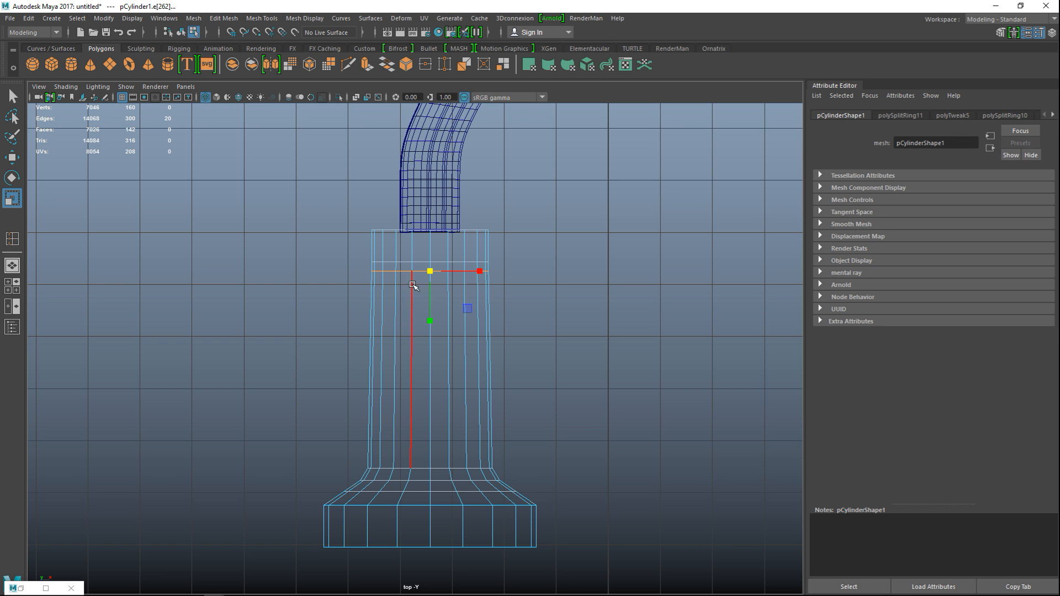
left_click_drag(429, 274, 399, 272)
Insert another edge loop a little below the neck and scale it slightly inward.
key("y")
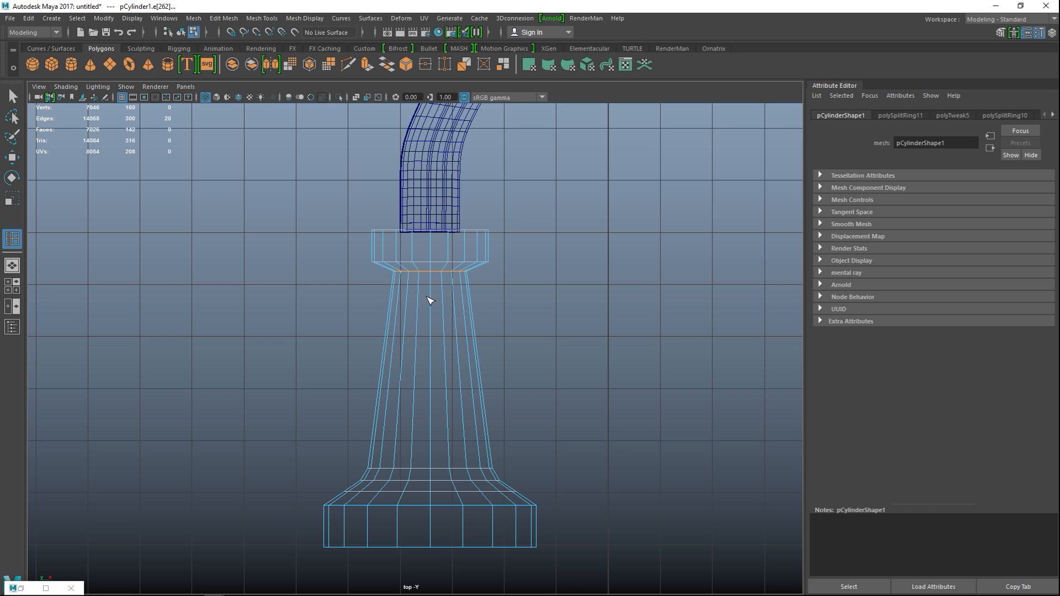
left_click(427, 297)
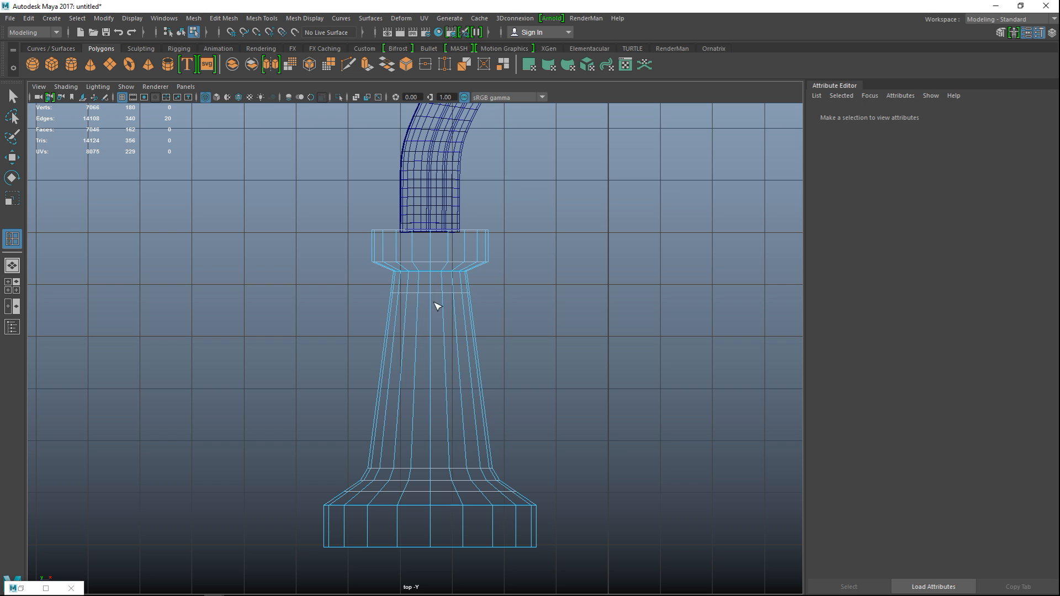
left_click(436, 300)
key("r")
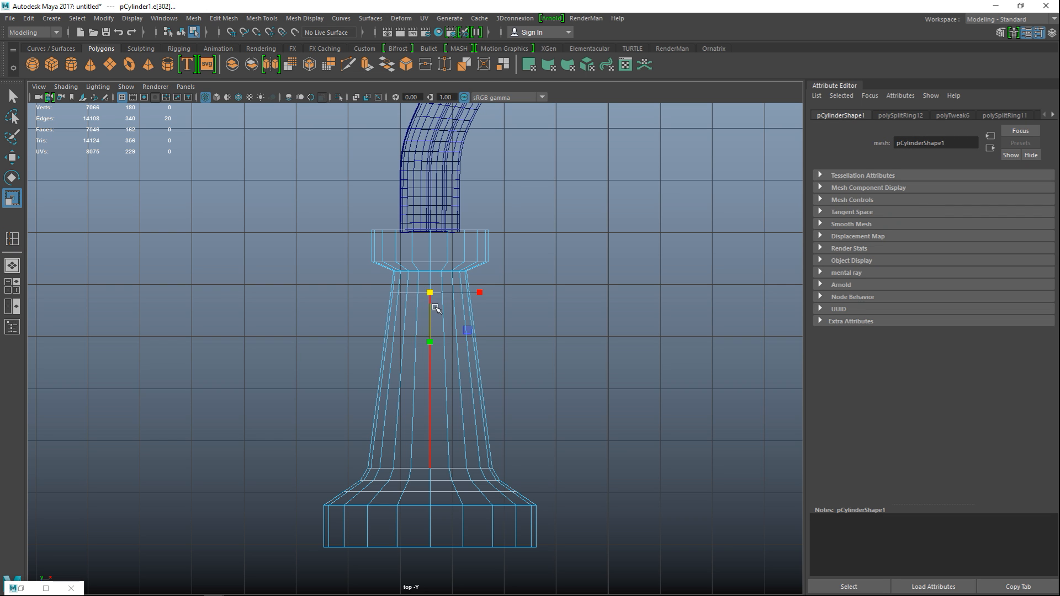
left_click_drag(428, 294, 422, 296)
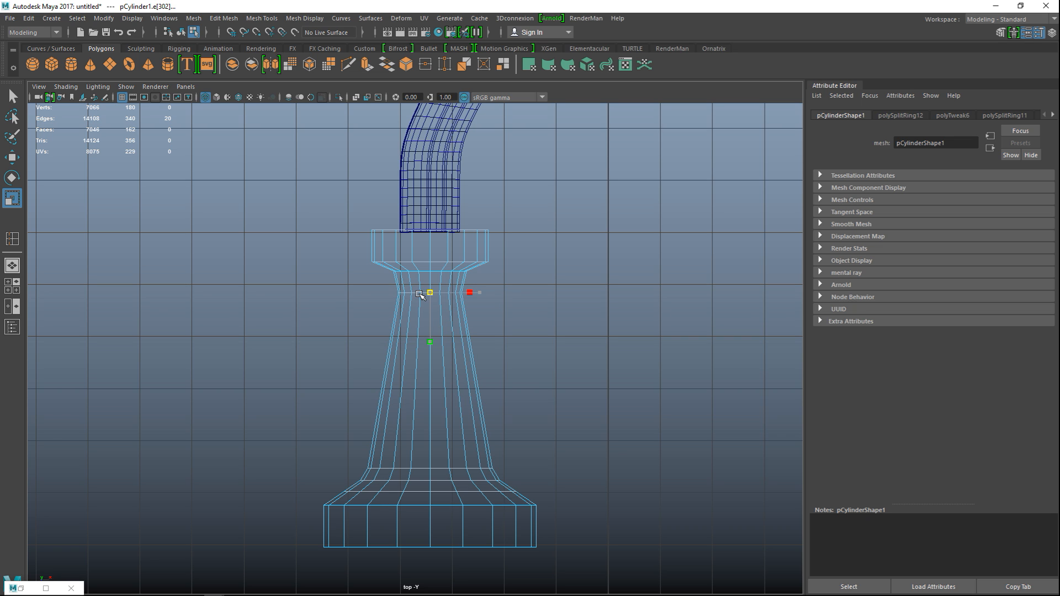
left_click_drag(420, 294, 419, 295)
key("q")
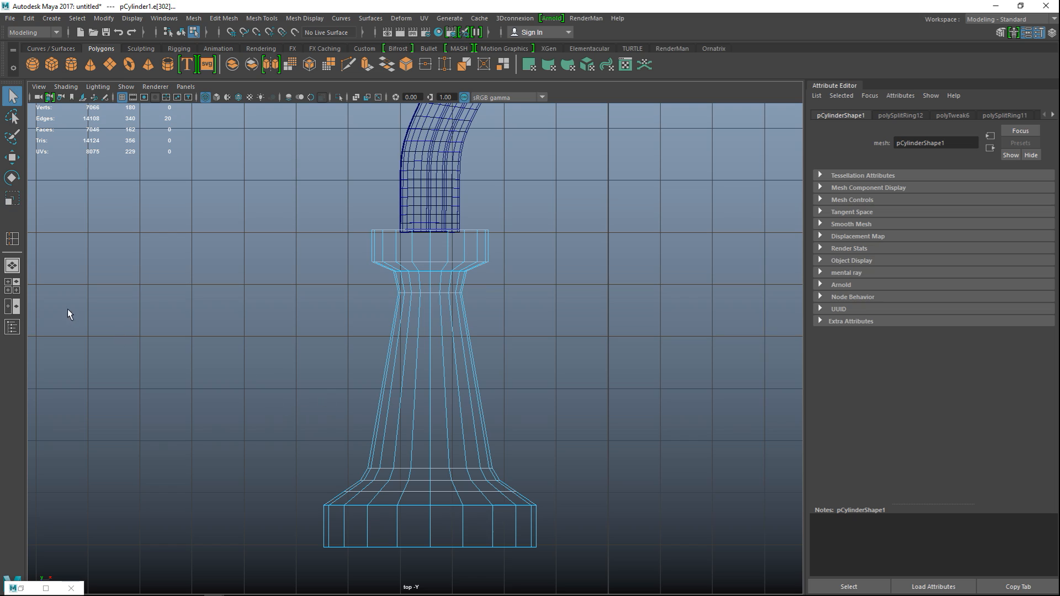
In the top view, select all vertices of the handle's flared far end and scale them down uniformly.
left_click(13, 285)
key("space")
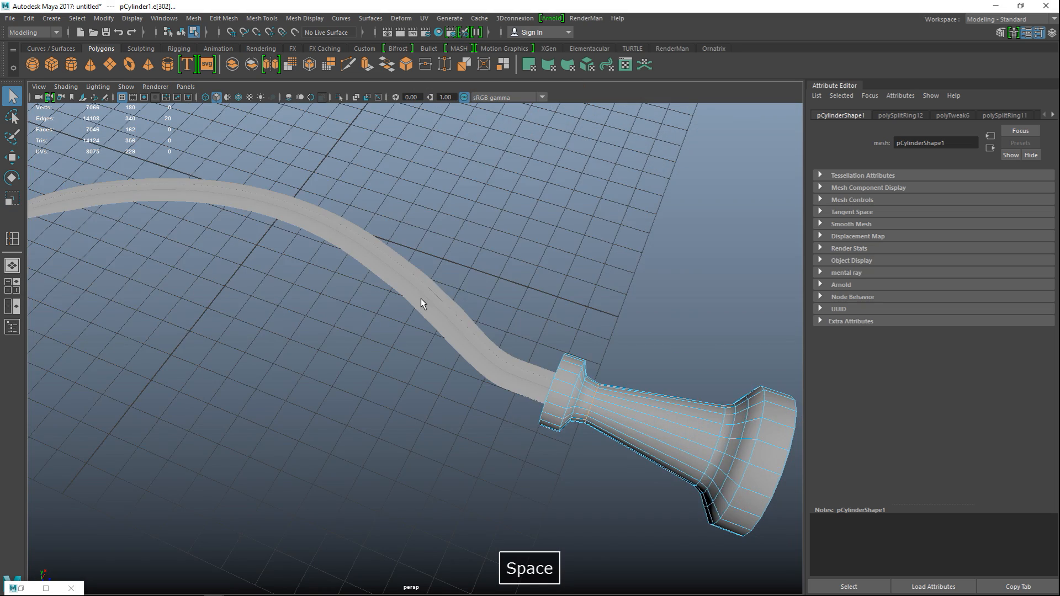
scroll(419, 309, "down", 3)
scroll(411, 331, "up", 3)
left_click_drag(405, 342, 250, 393, "alt")
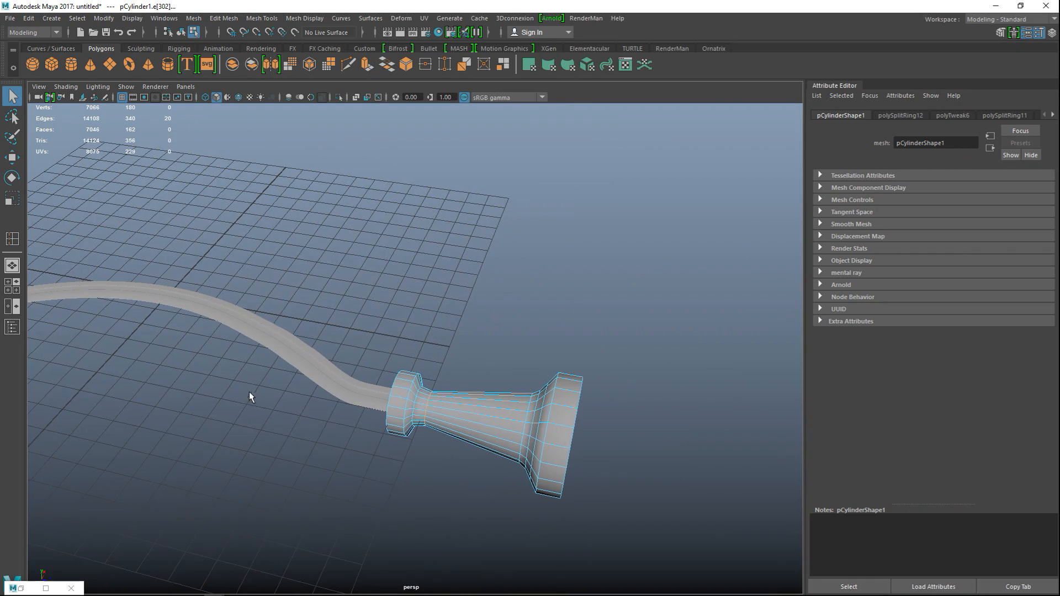
left_click(12, 286)
key("space")
scroll(402, 367, "down", 3)
scroll(410, 390, "up", 4)
right_click_drag(410, 438, 344, 300)
left_click_drag(375, 436, 565, 574)
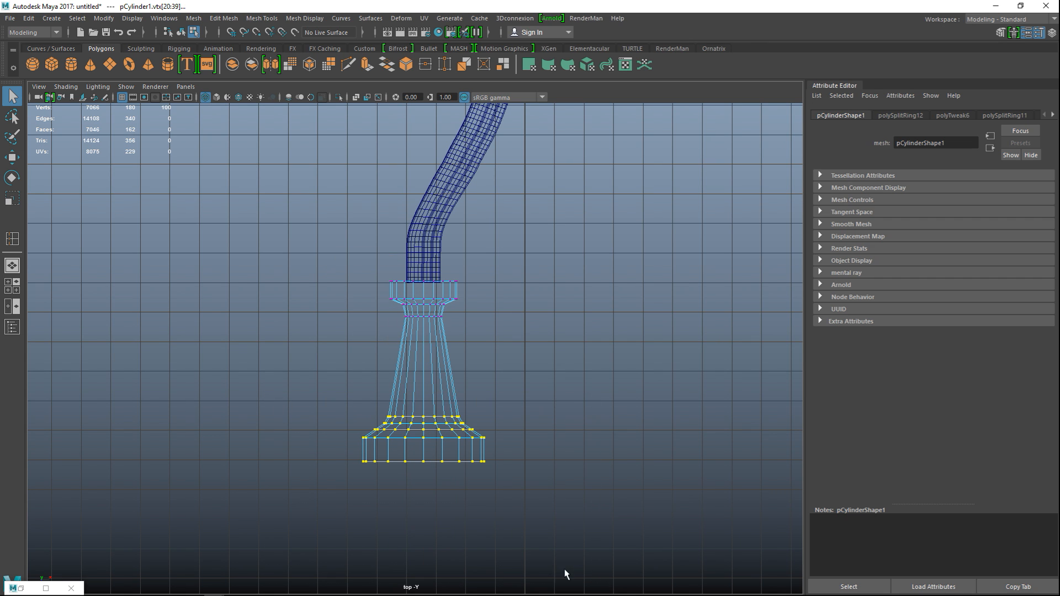
key("r")
left_click_drag(422, 439, 400, 453)
Preview the whole handle smoothed in the perspective view and examine its shape and far end cap.
key("space")
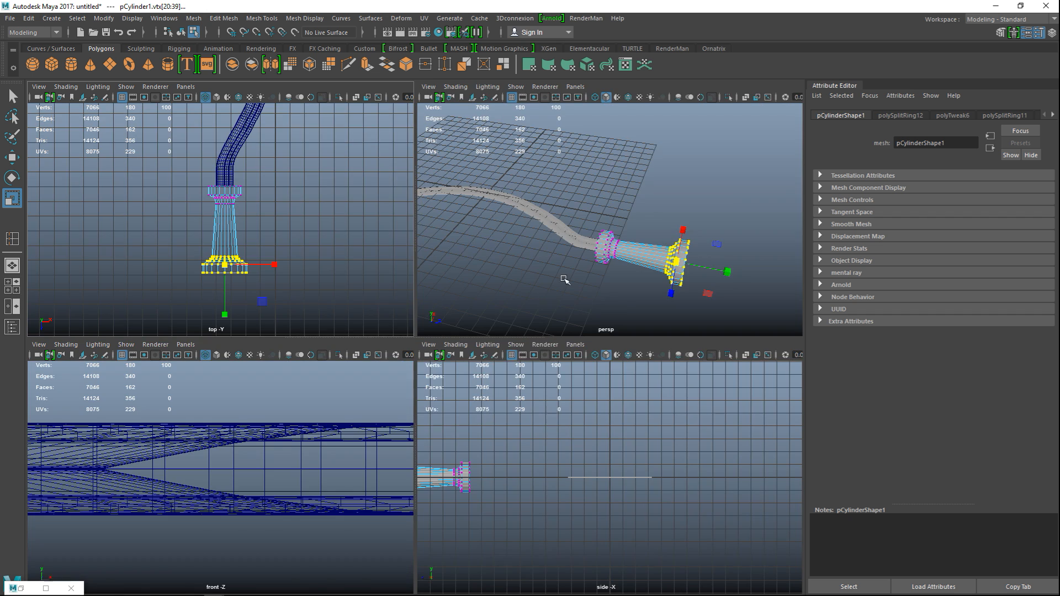
key("space")
right_click_drag(478, 402, 491, 397)
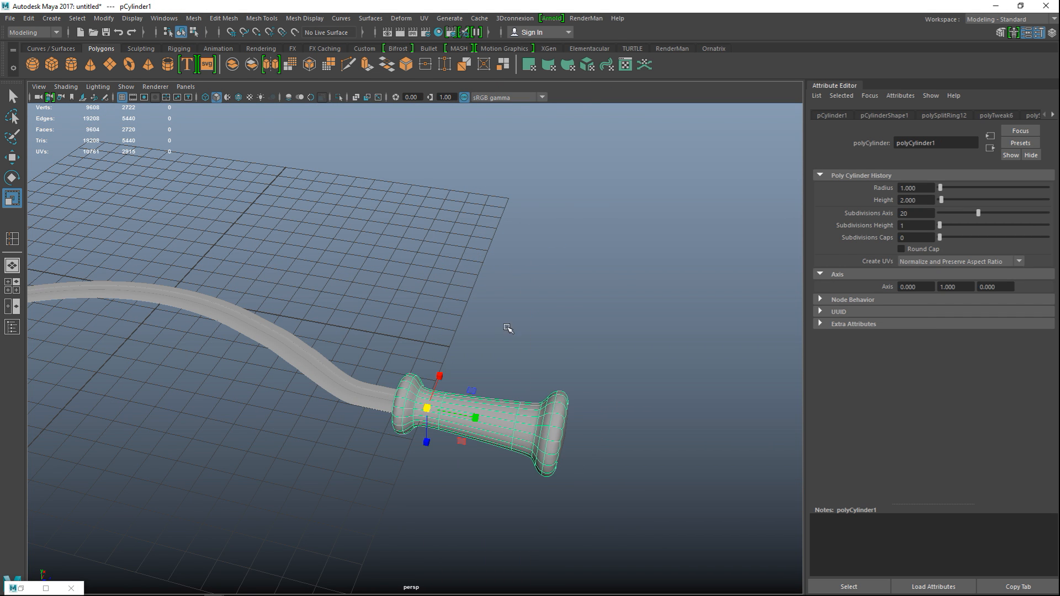
left_click(508, 337)
scroll(504, 320, "down", 3)
scroll(497, 339, "up", 5)
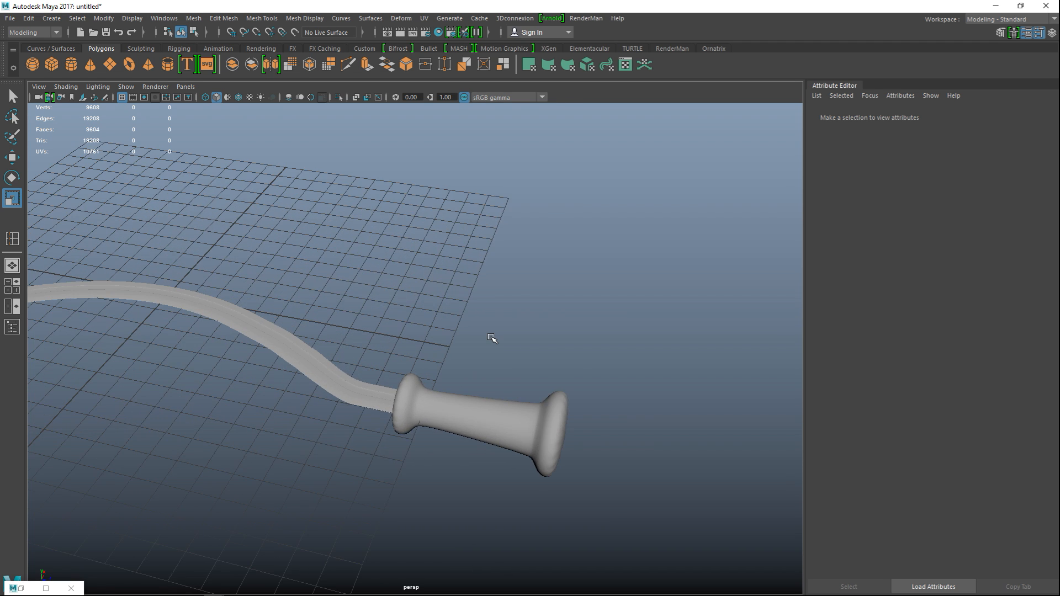
left_click_drag(442, 397, 560, 377, "alt")
left_click(608, 352)
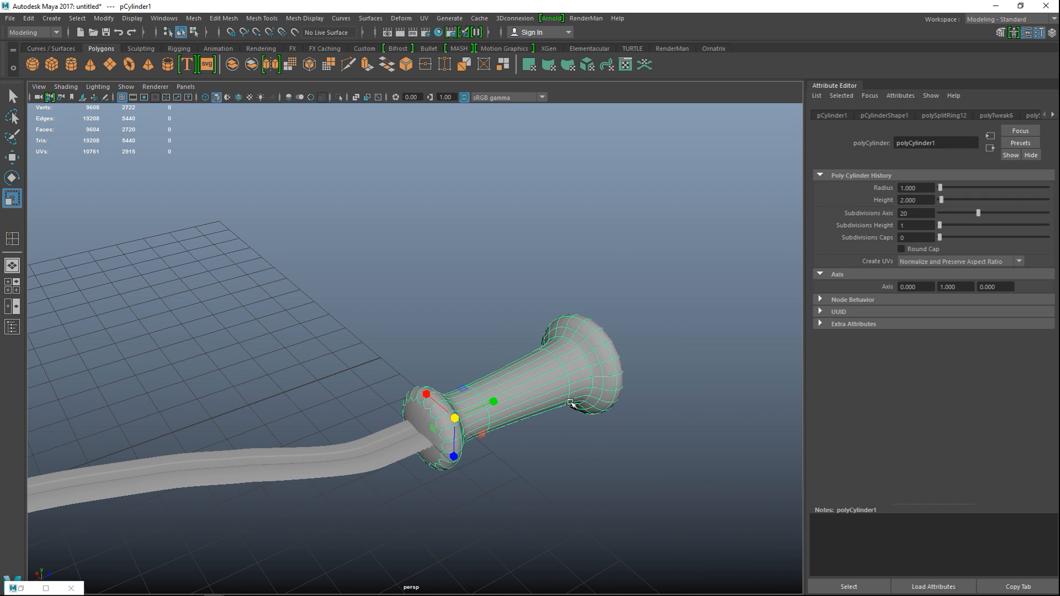
scroll(571, 405, "up", 4)
left_click_drag(569, 412, 287, 317, "alt")
middle_click_drag(287, 316, 281, 313, "alt")
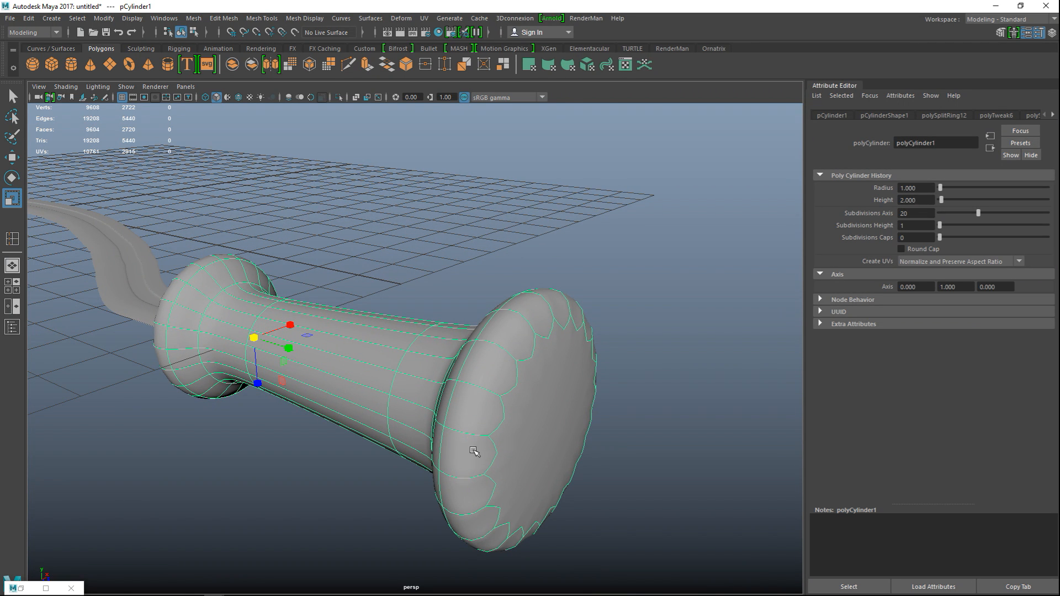
Turn off the smooth preview, extrude the handle's far end cap face and scale the new face slightly inward.
key("1")
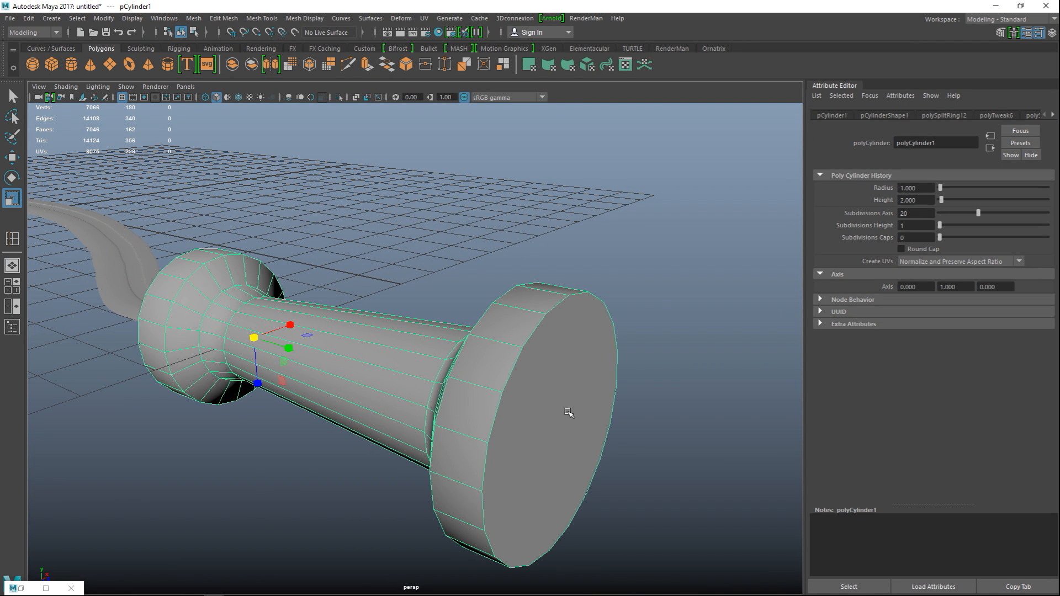
right_click_drag(563, 418, 563, 297)
left_click(574, 356)
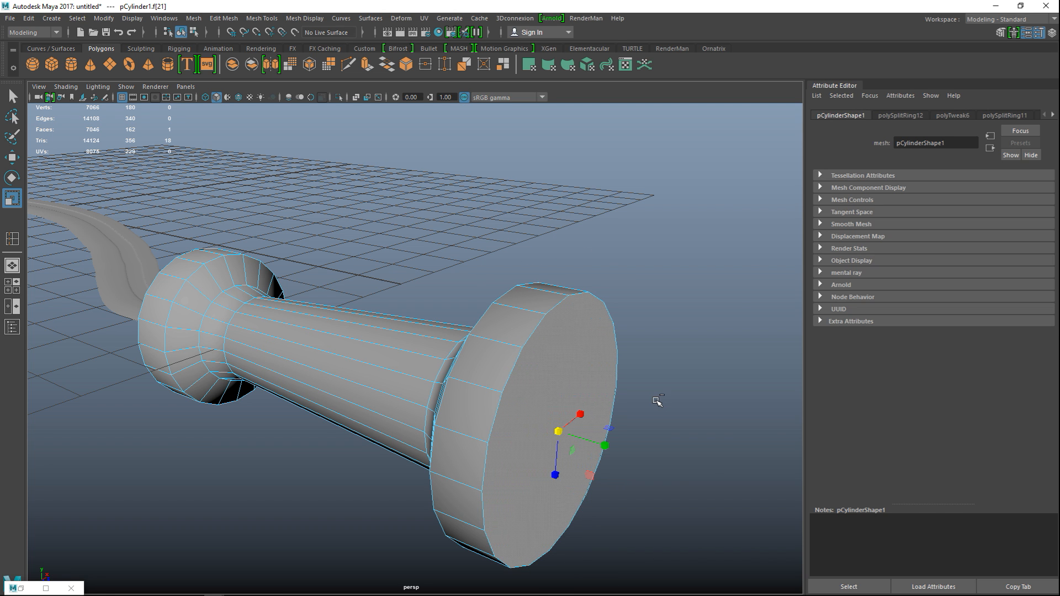
key("ctrl+e")
key("r")
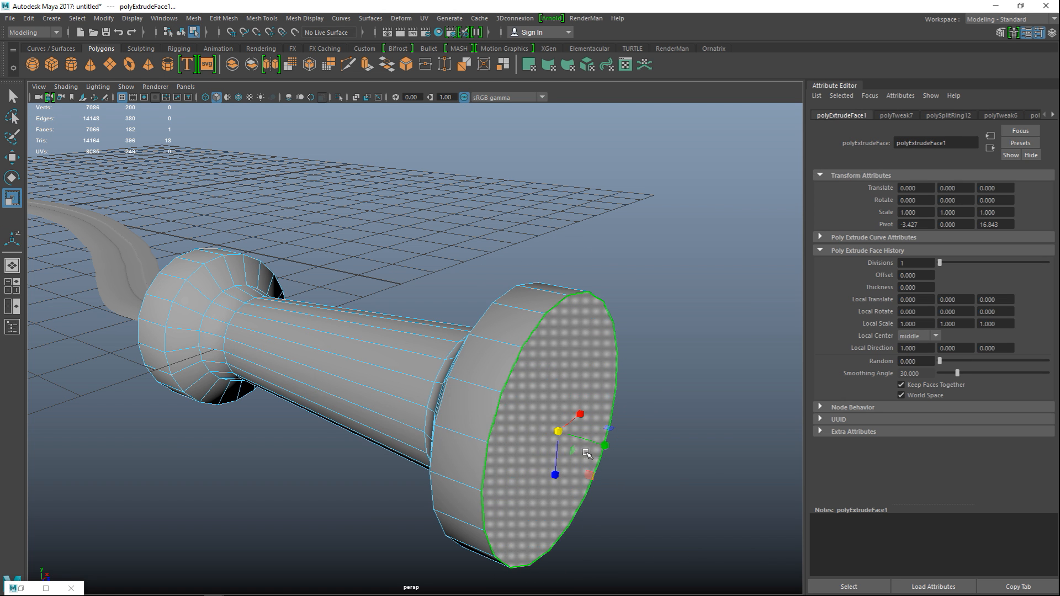
left_click_drag(559, 430, 552, 433)
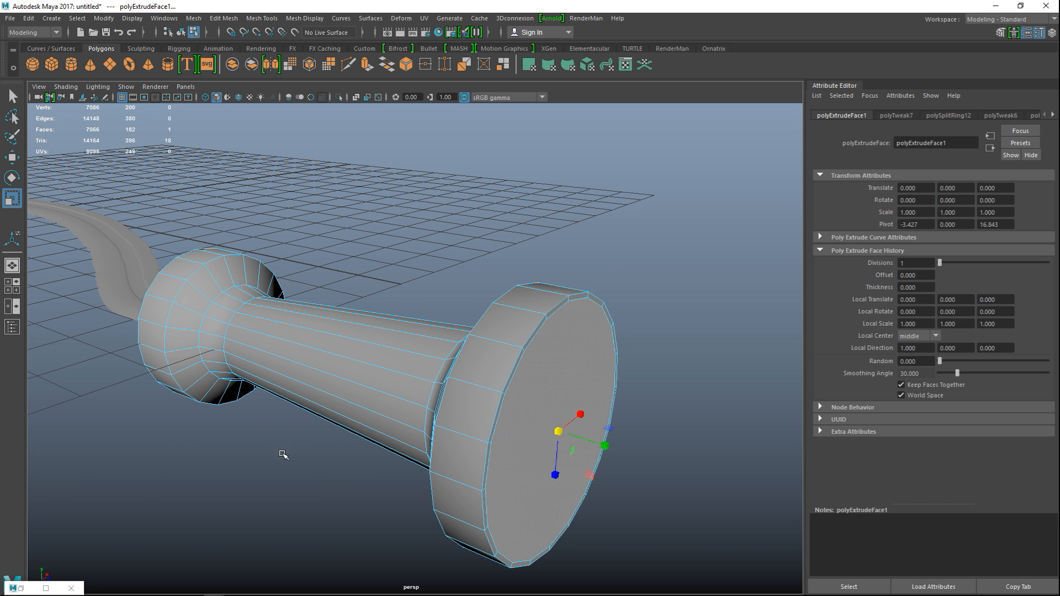
Preview the whole handle smoothed and examine its far end and the end where the blade enters.
left_click_drag(282, 454, 356, 365, "alt")
right_click_drag(359, 254, 490, 240)
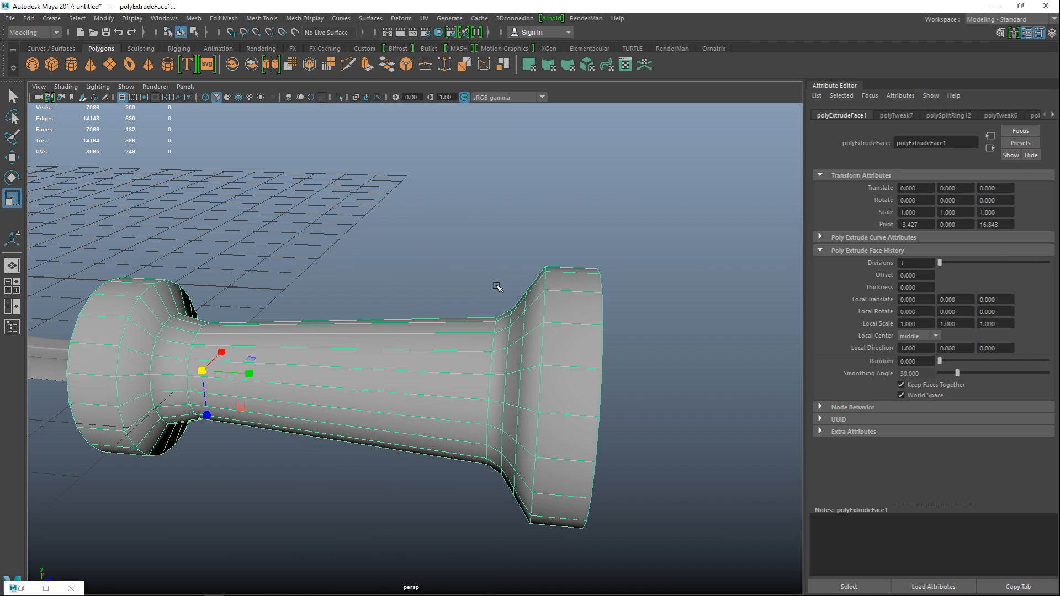
key("3")
left_click(532, 229)
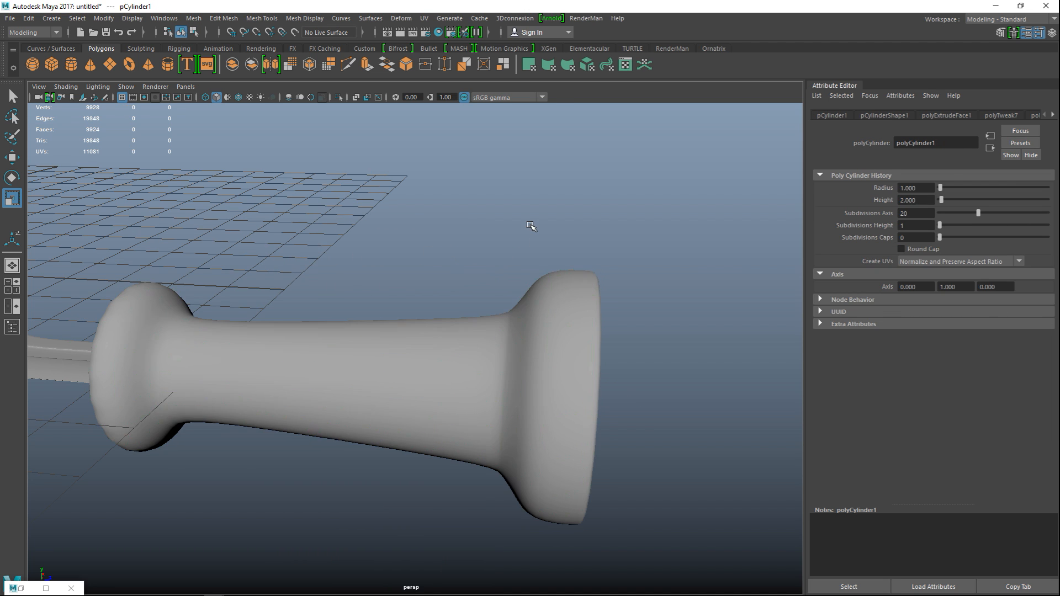
left_click_drag(551, 367, 490, 394, "alt")
left_click(391, 379)
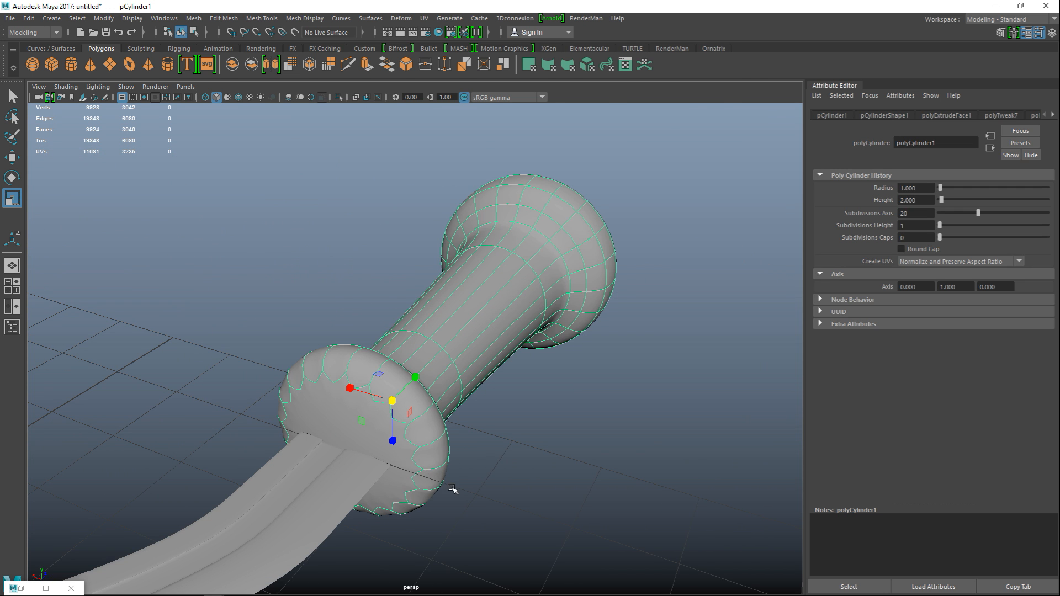
Turn off the smooth preview, extrude the handle's cap face at the blade end and scale the new face slightly inward.
key("1")
right_click_drag(319, 256, 319, 286)
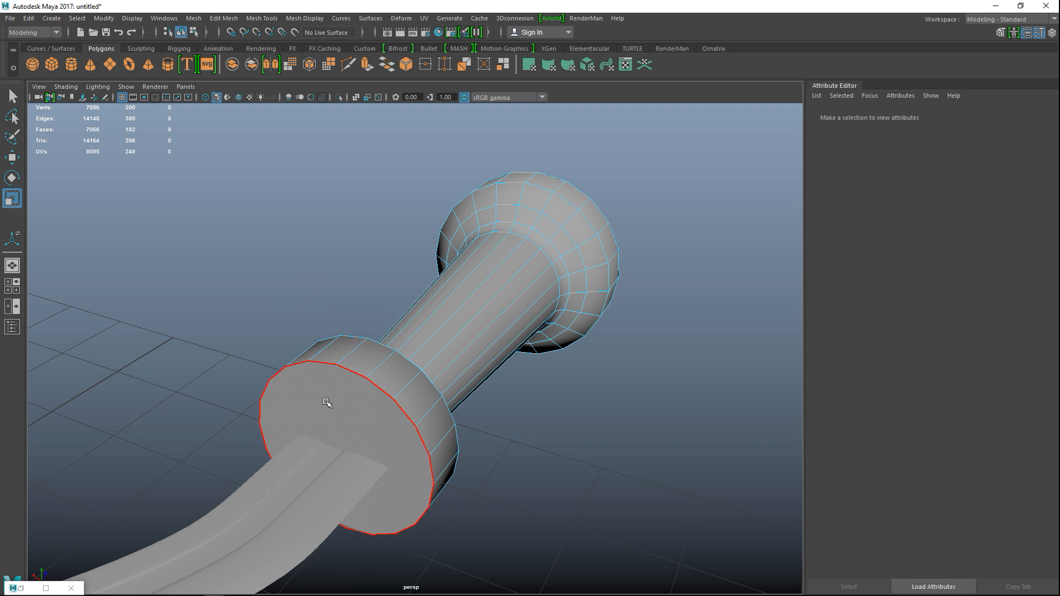
left_click(408, 436)
key("ctrl+e")
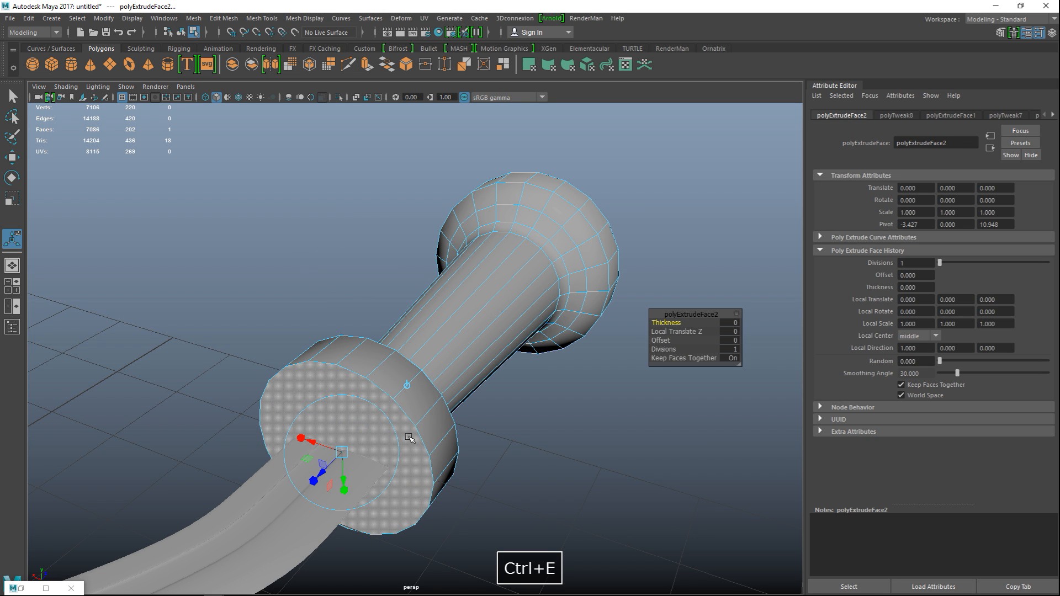
left_click_drag(340, 451, 339, 454)
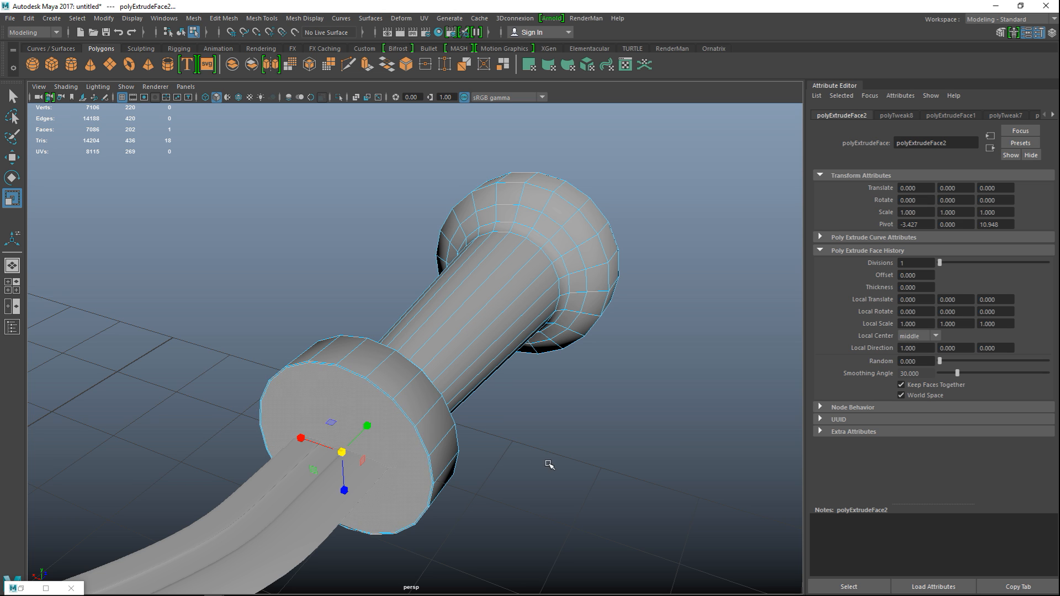
left_click(539, 463)
Apply Smooth to the whole handle mesh with 2 divisions.
right_click_drag(557, 214, 572, 212)
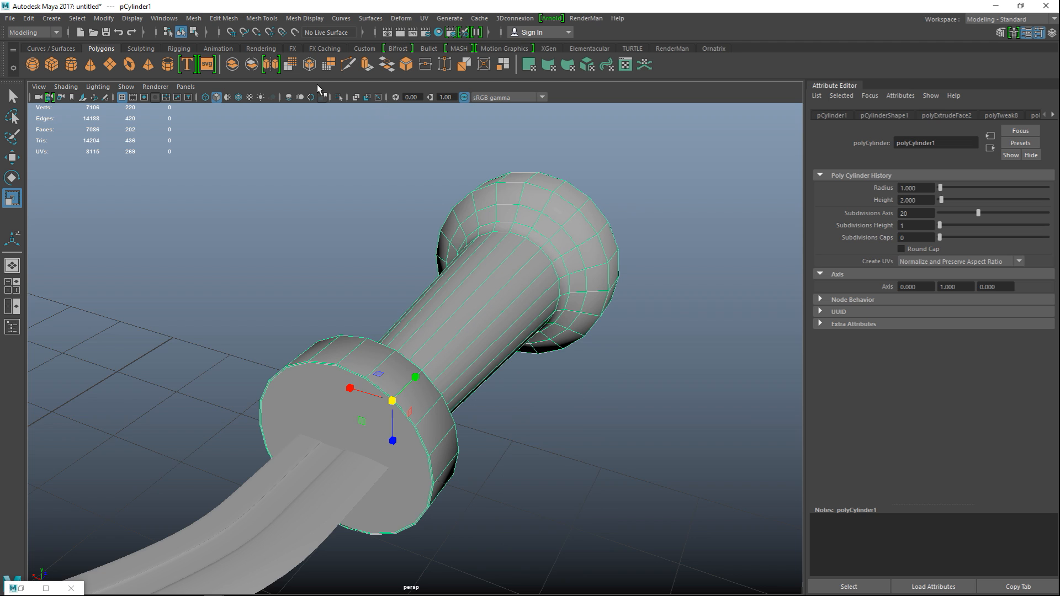
left_click(193, 19)
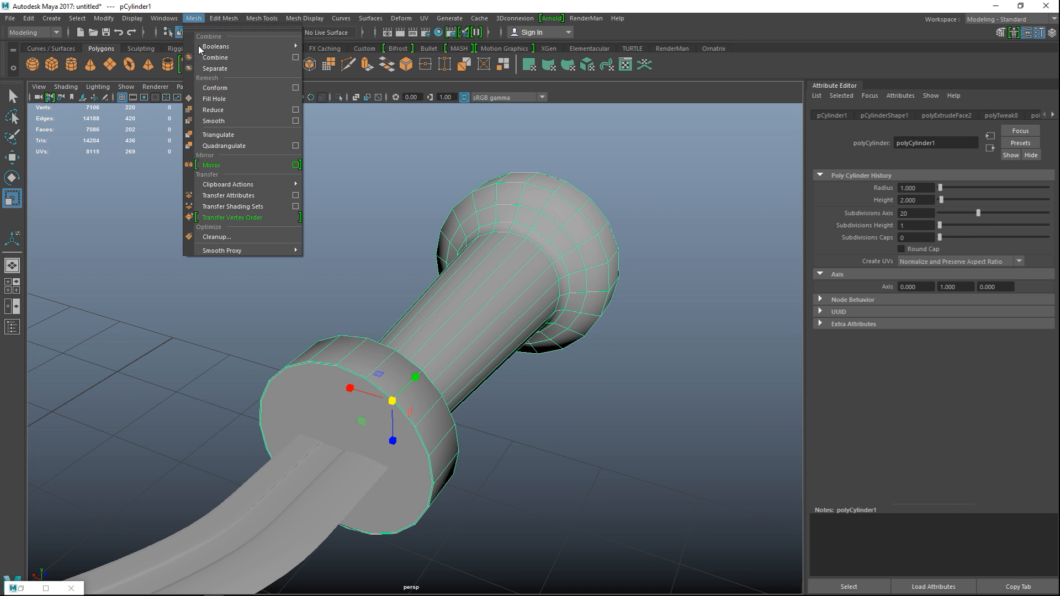
left_click(236, 120)
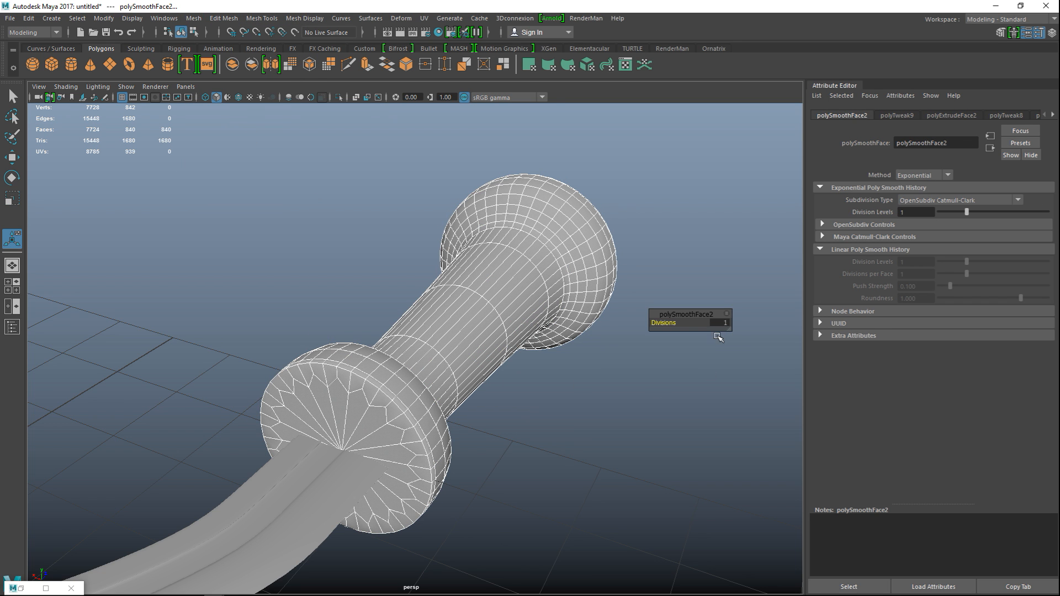
left_click(725, 323)
type("2")
key("Return")
left_click(589, 409)
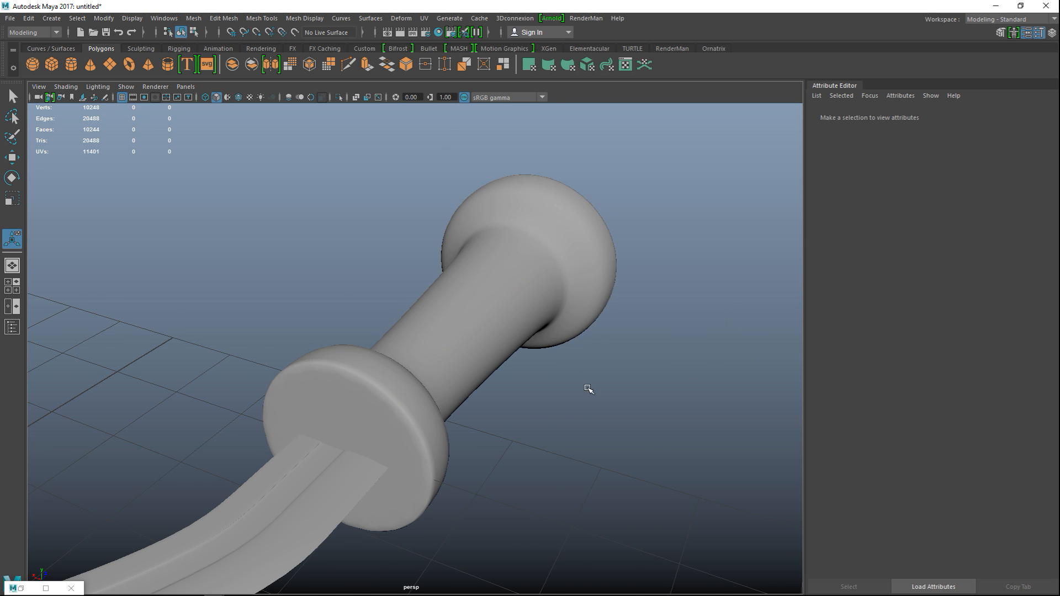
scroll(589, 389, "down", 4)
mouse_move(581, 443)
left_mouse_down("alt")
mouse_move(438, 464)
mouse_move(383, 445)
mouse_move(490, 472)
mouse_move(481, 455)
mouse_move(529, 439)
mouse_move(506, 390)
mouse_move(506, 463)
mouse_move(598, 453)
left_mouse_up("alt")
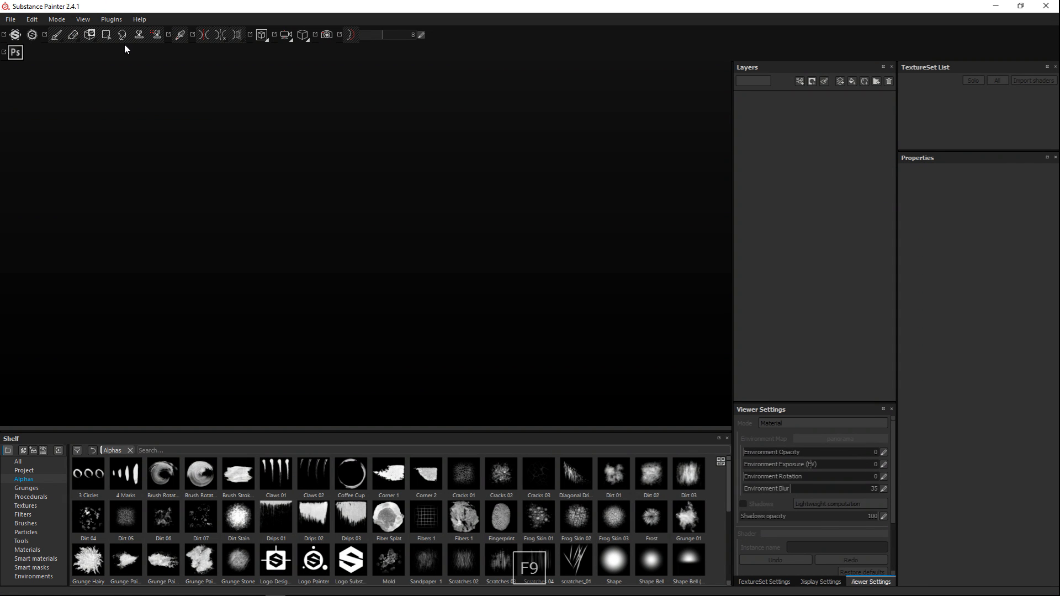
Switch to Substance Painter and create a pbr-metal-rough project from the Shotel mesh on the Desktop, computing tangent space per fragment.
left_click(10, 20)
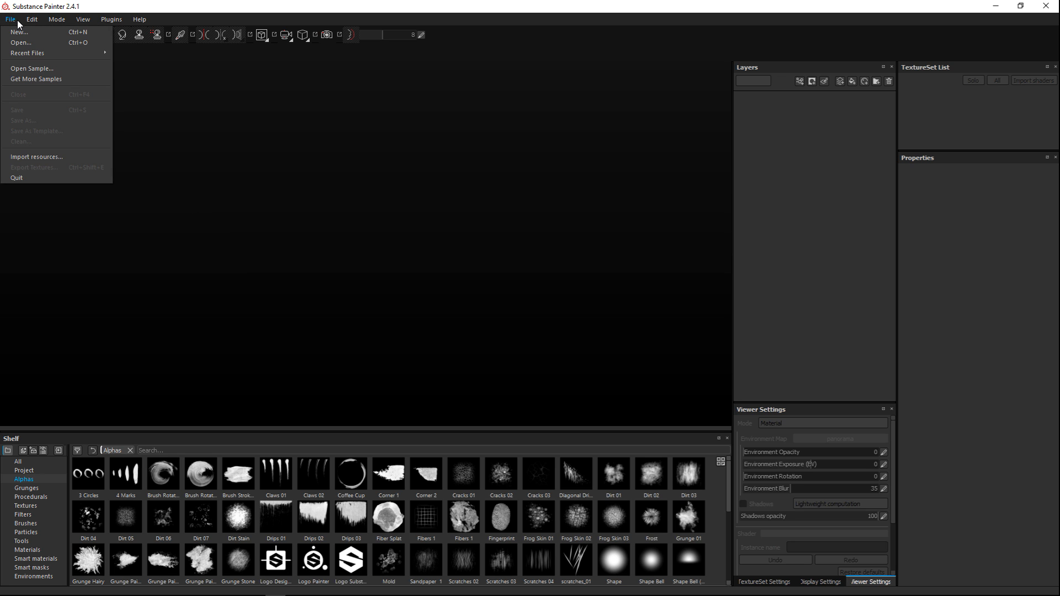
key("Escape")
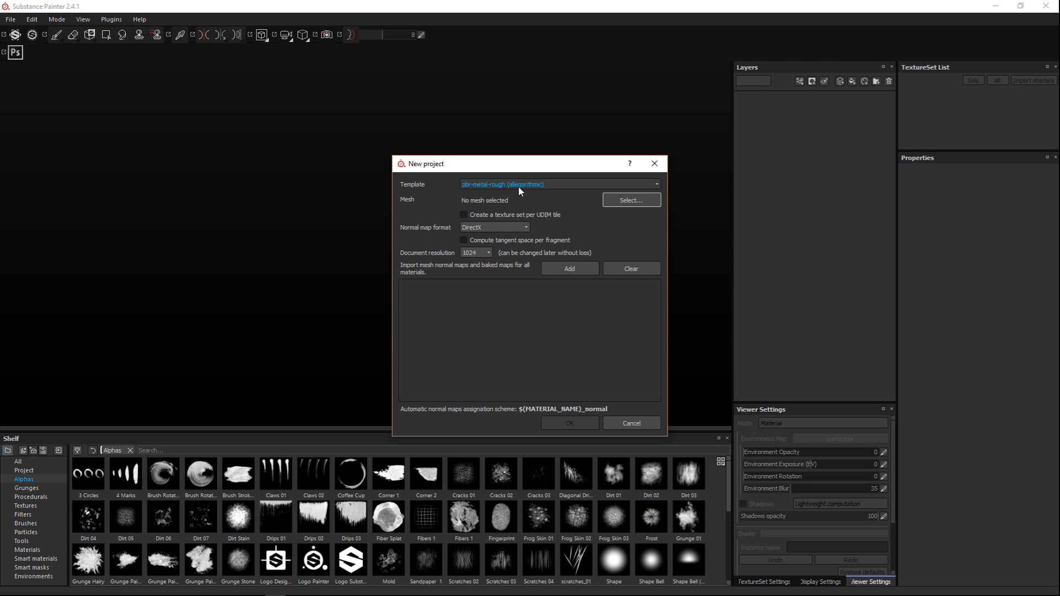
left_click(634, 200)
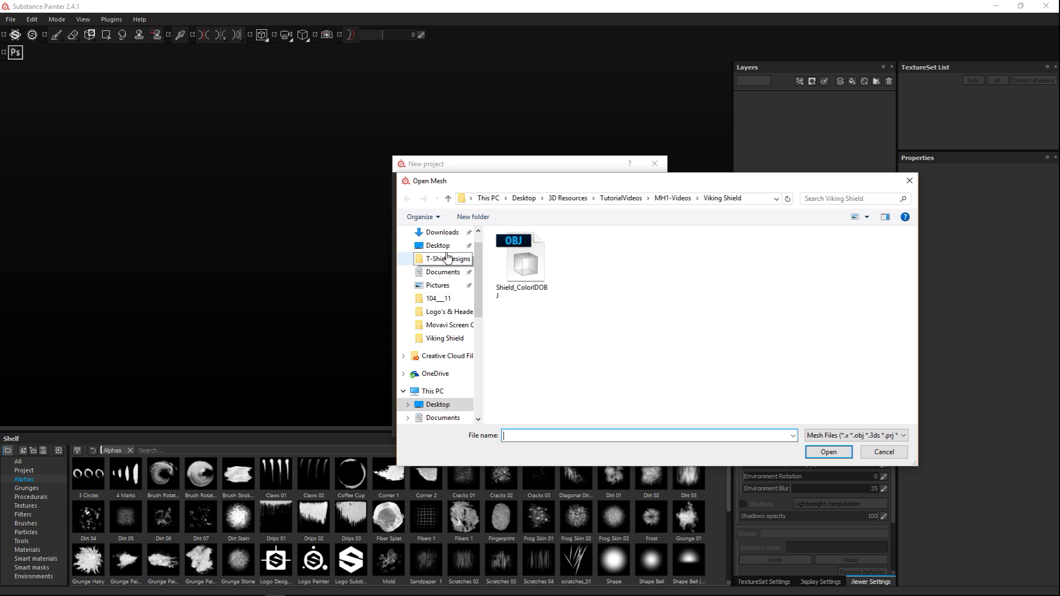
left_click(438, 245)
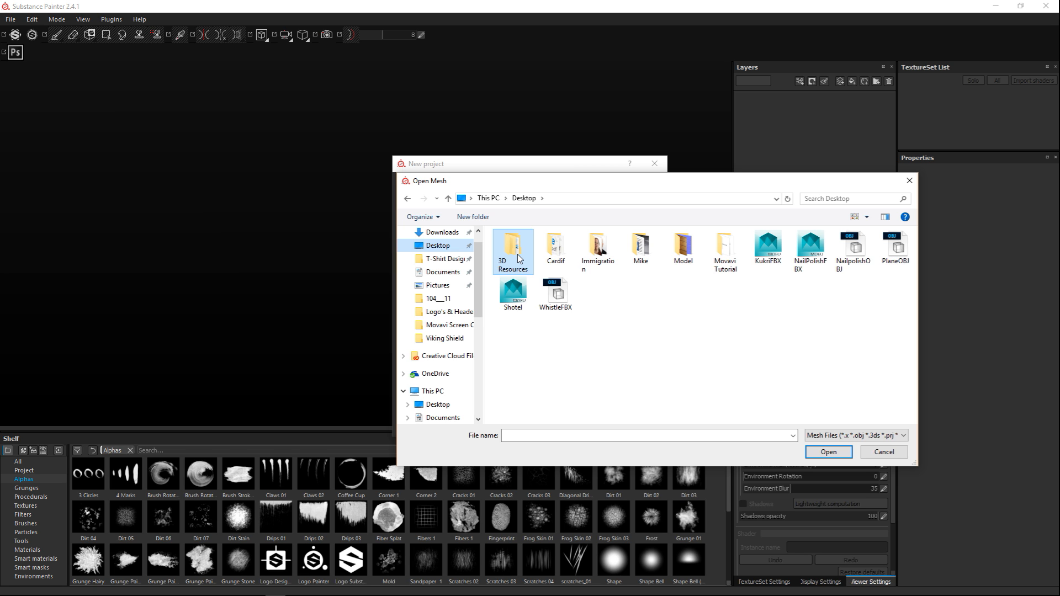
left_click(519, 291)
left_click(827, 452)
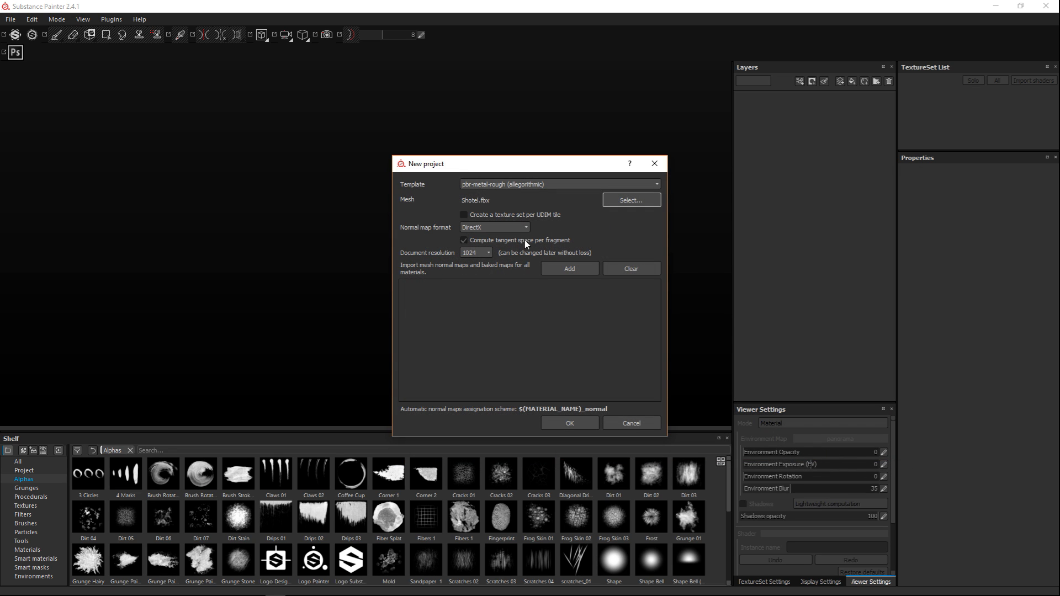
left_click(579, 424)
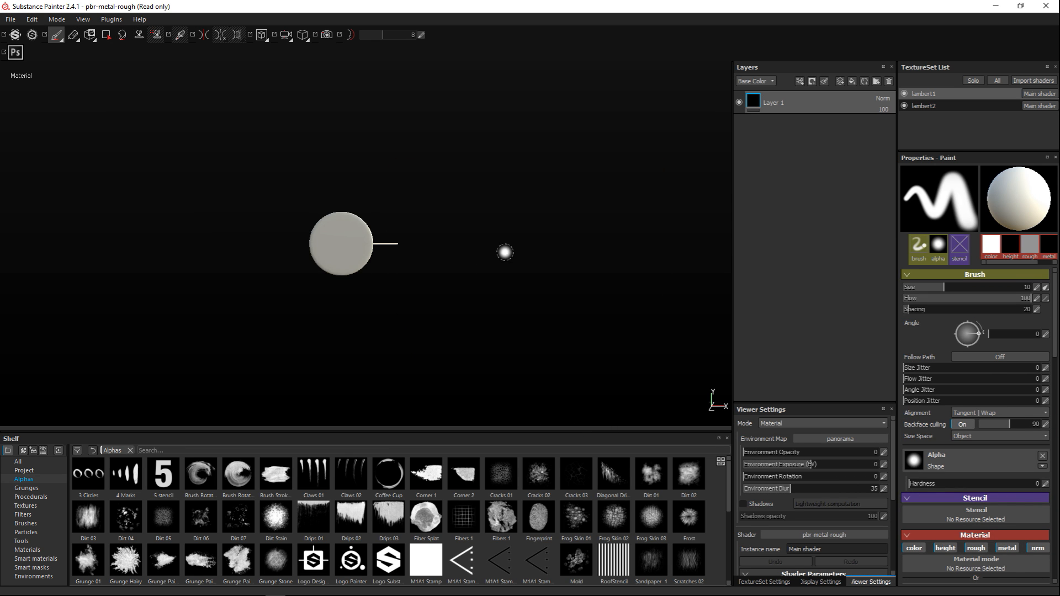
Examine the imported sword's blade and handle from several angles, up close and from afar.
left_click_drag(434, 277, 532, 311, "alt")
scroll(485, 304, "up", 8)
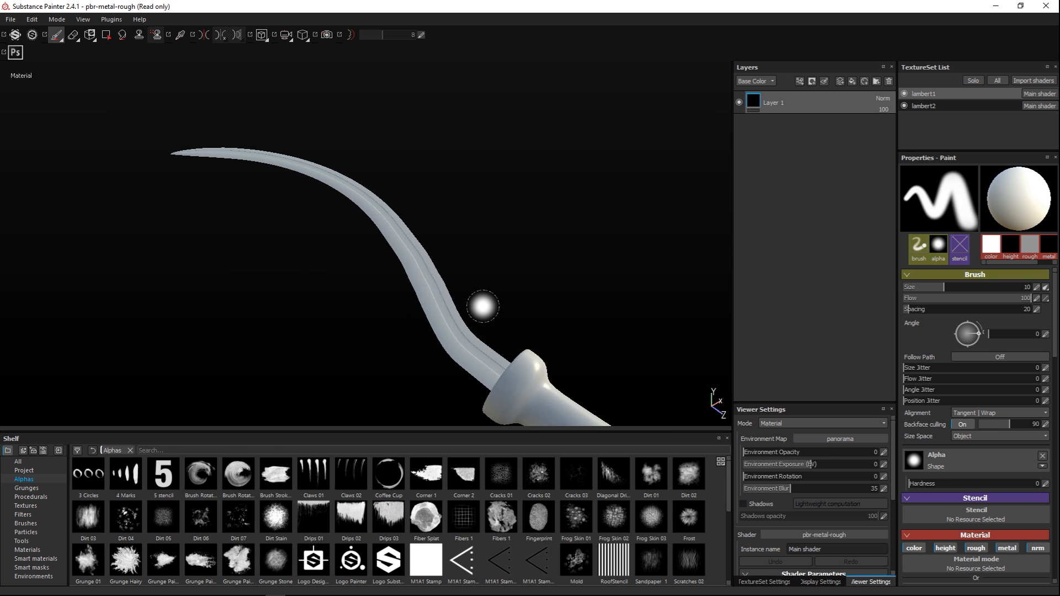
left_click_drag(465, 314, 335, 181, "alt")
scroll(294, 215, "up", 1)
scroll(295, 215, "down", 3)
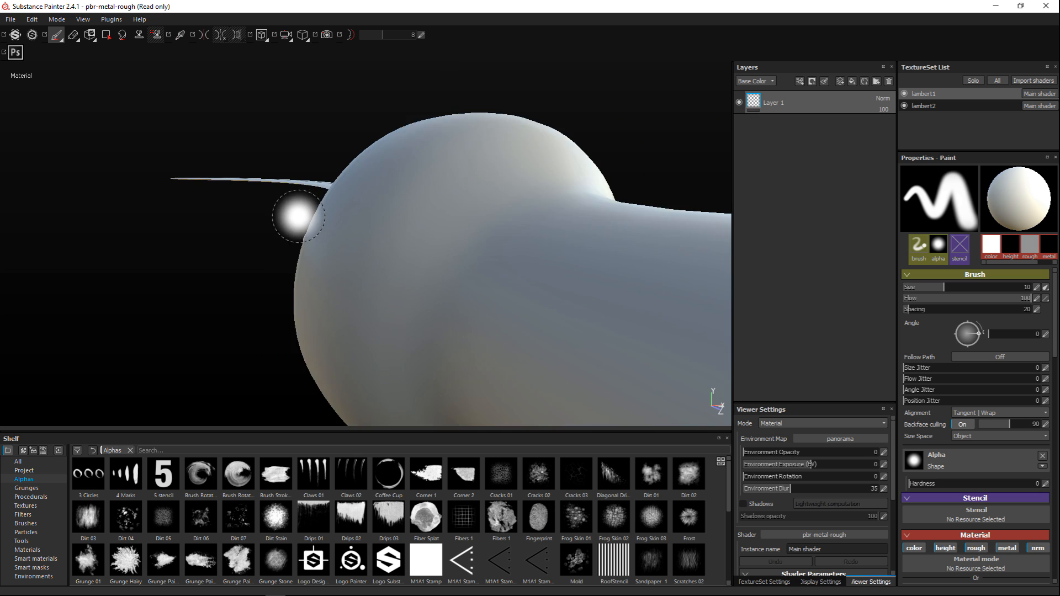
scroll(295, 215, "down", 4)
left_click_drag(256, 231, 383, 285, "alt")
middle_click_drag(383, 285, 570, 310, "alt")
mouse_move(470, 297)
left_mouse_down("alt")
mouse_move(457, 291)
mouse_move(543, 271)
left_mouse_up("alt")
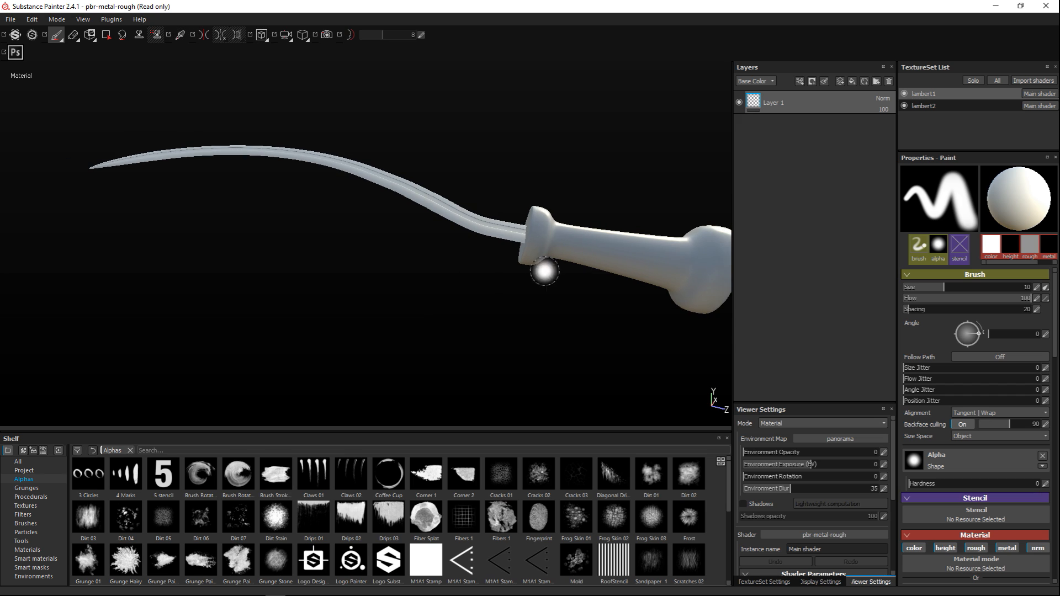
Toggle the visibility of texture sets lambert1 and lambert2 to check which part of the sword each covers.
left_click(904, 94)
left_click(904, 106)
left_click(904, 93)
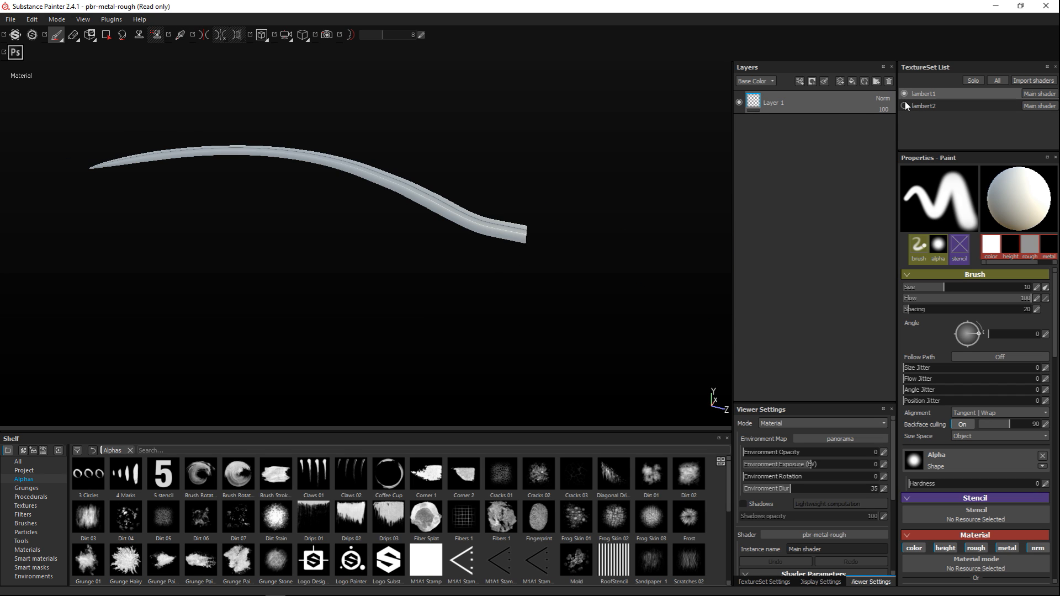
left_click(904, 106)
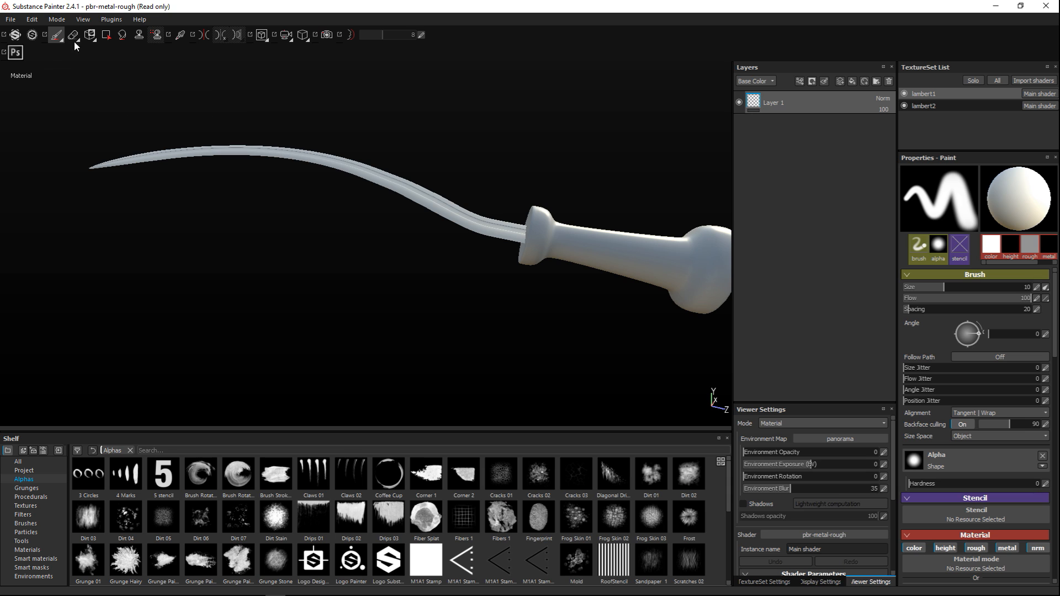
Bake the additional maps for all texture sets at 1024x1024 with the default baking parameters, then return to the shelf.
left_click(83, 19)
left_click(93, 69)
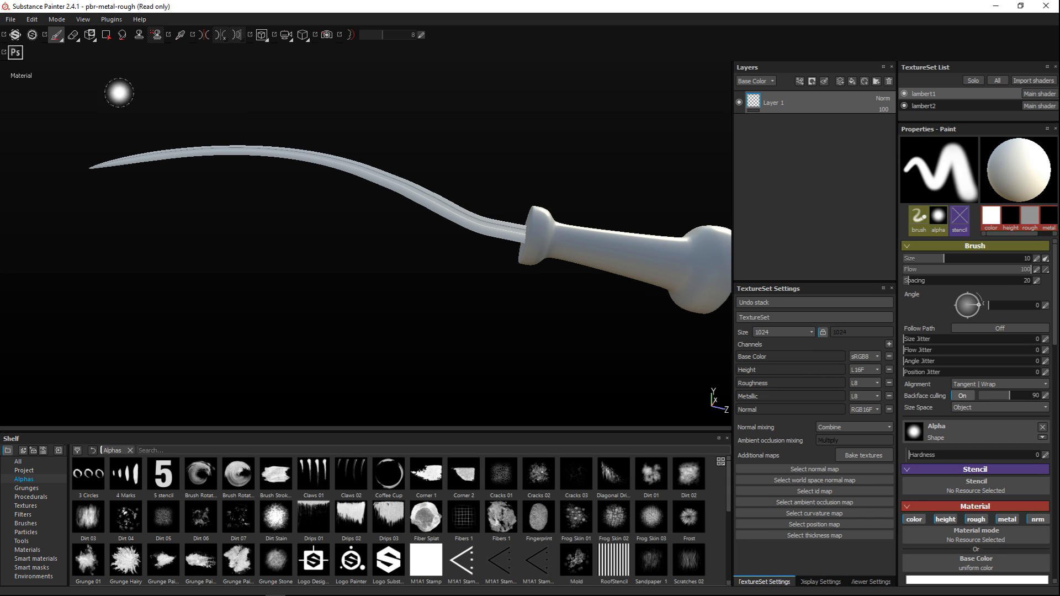
left_click(871, 459)
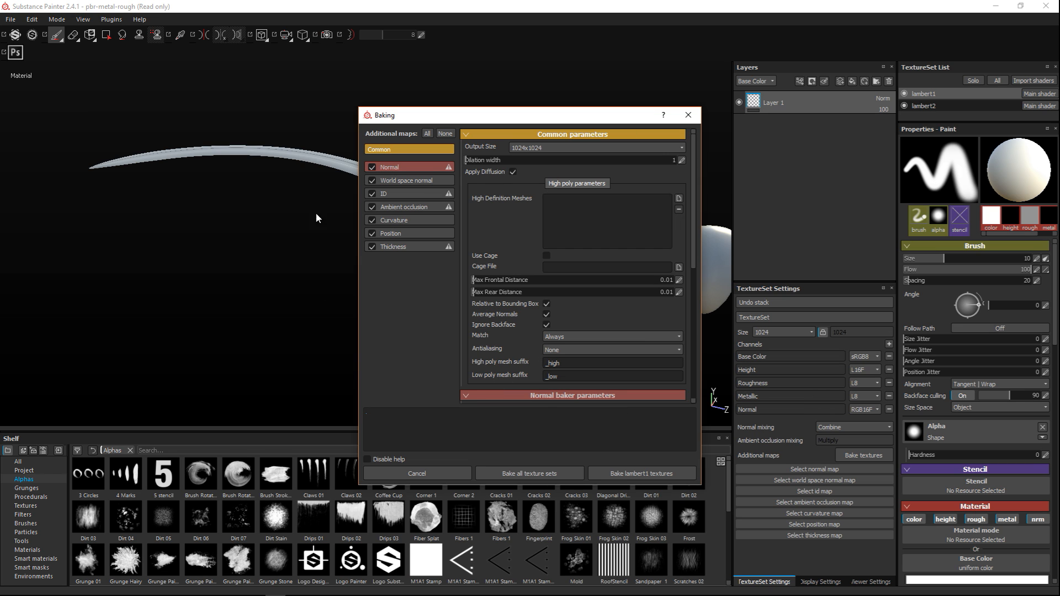
left_click(547, 473)
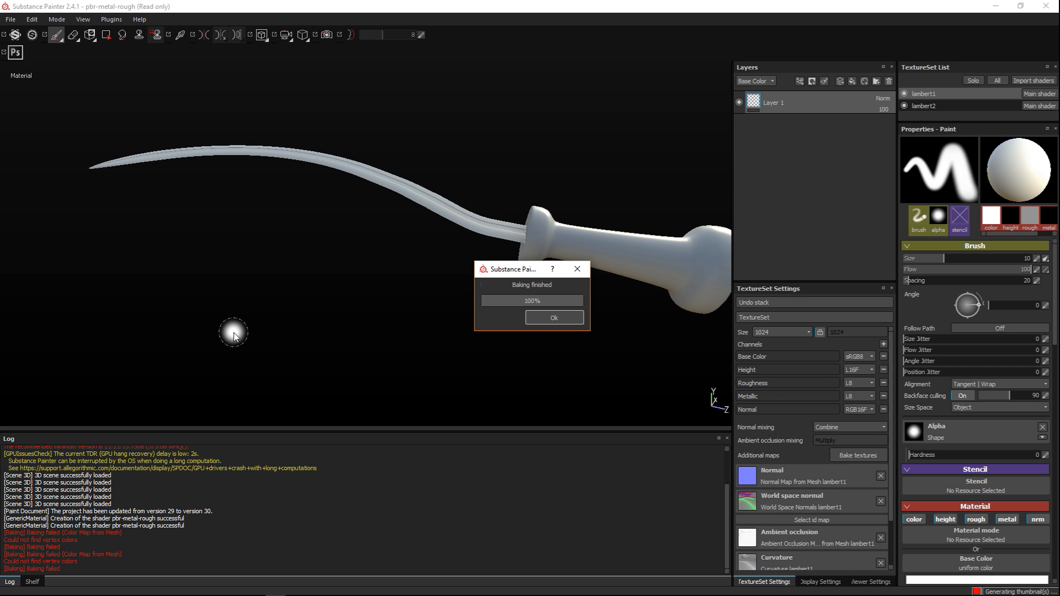
left_click(32, 582)
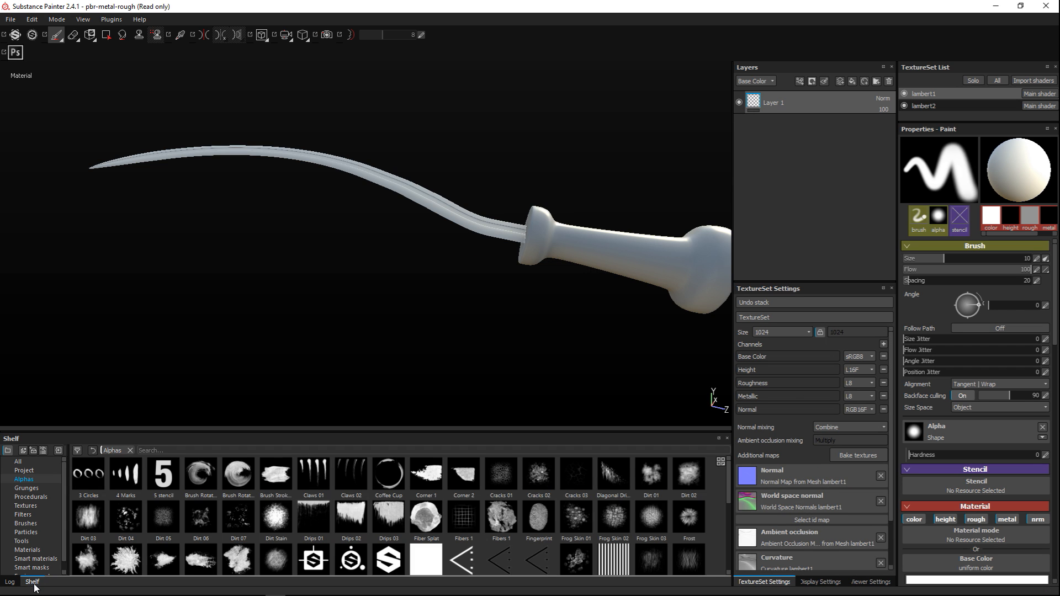
Set the viewer's environment opacity to 100 and environment blur to 0.
left_click(872, 582)
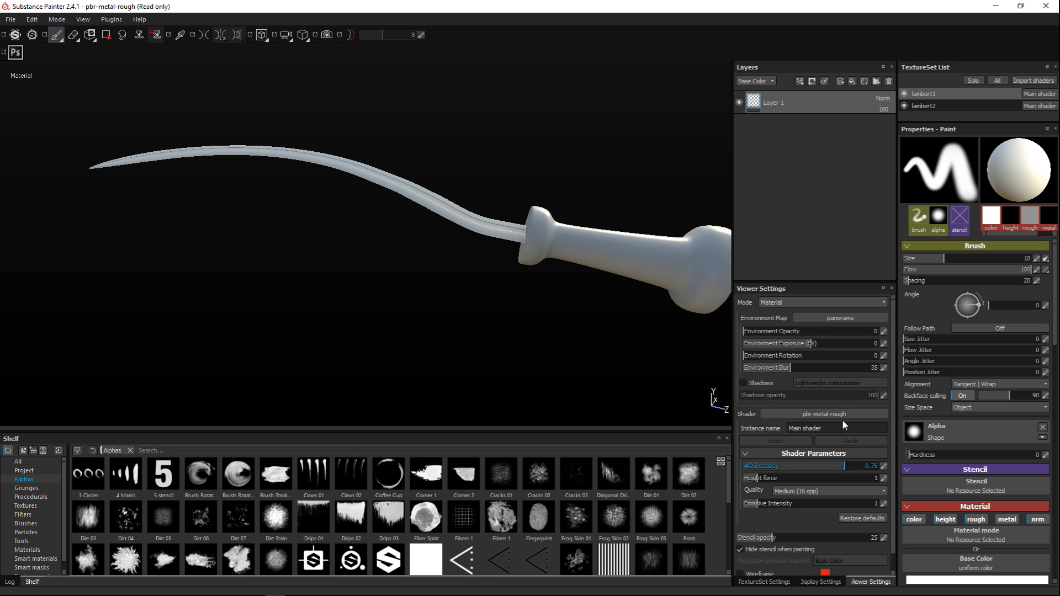
left_click_drag(744, 332, 877, 333)
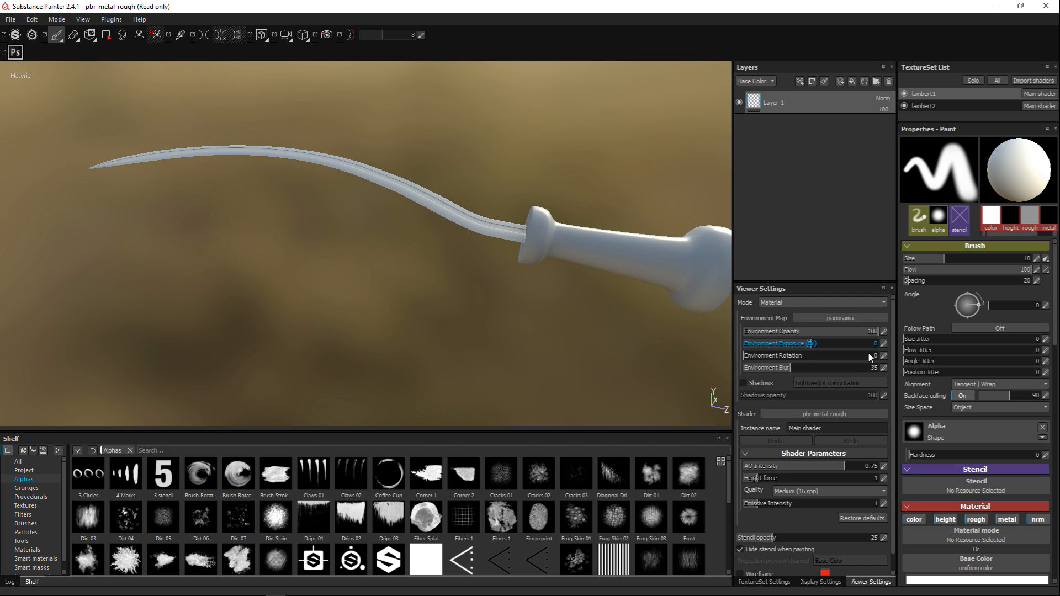
mouse_move(789, 369)
left_mouse_down()
mouse_move(879, 370)
mouse_move(730, 369)
left_mouse_up()
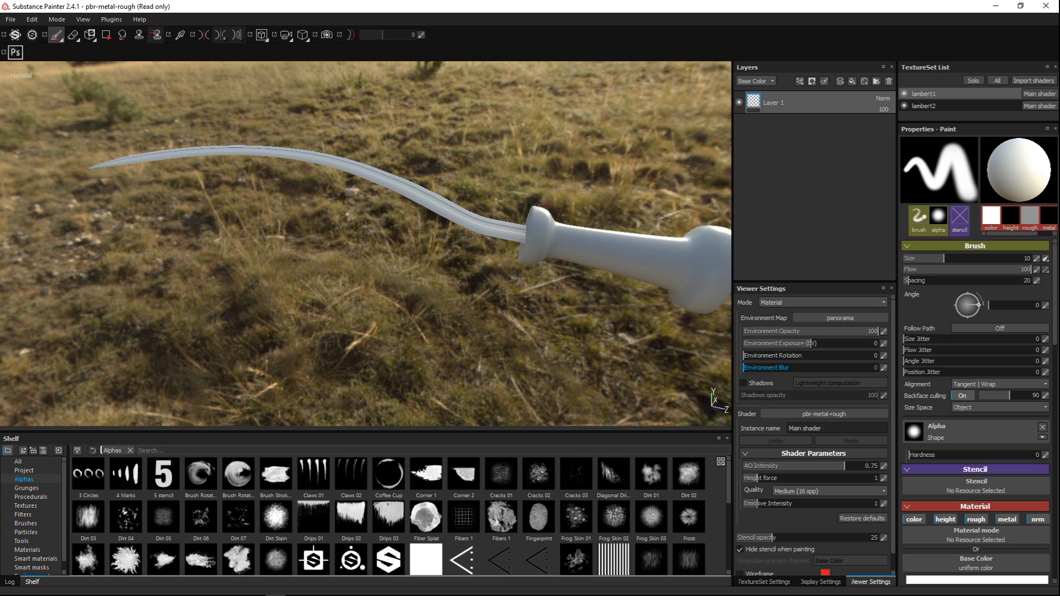
Hide the handle's texture set lambert2 so that only the blade is displayed.
left_click_drag(476, 327, 555, 351, "alt")
middle_click_drag(398, 346, 514, 328, "alt")
mouse_move(469, 317)
left_mouse_down("alt")
mouse_move(517, 313)
mouse_move(499, 283)
mouse_move(532, 279)
left_mouse_up("alt")
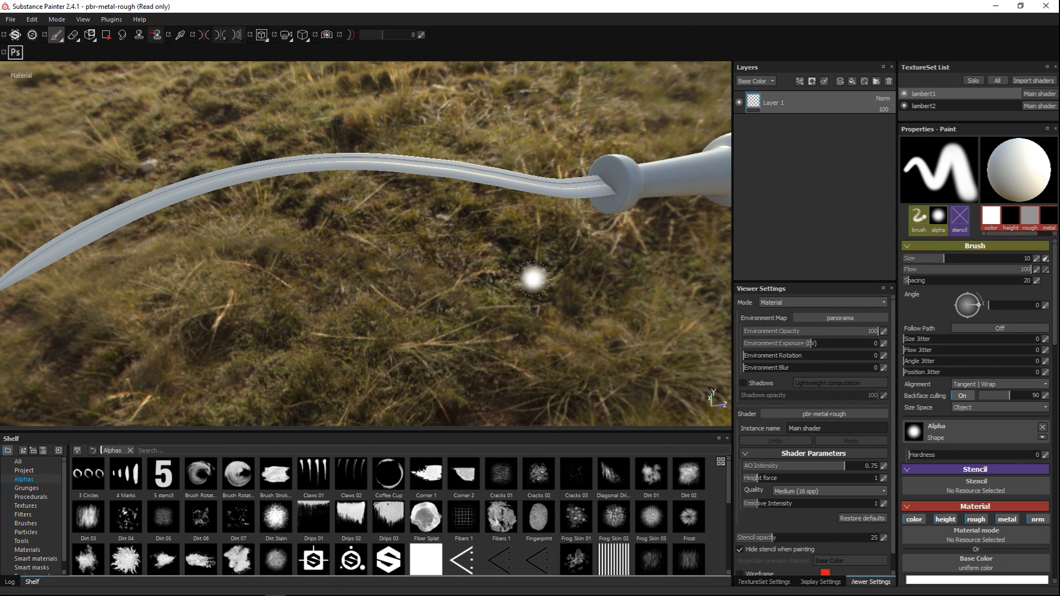
left_click(904, 94)
left_click(905, 95)
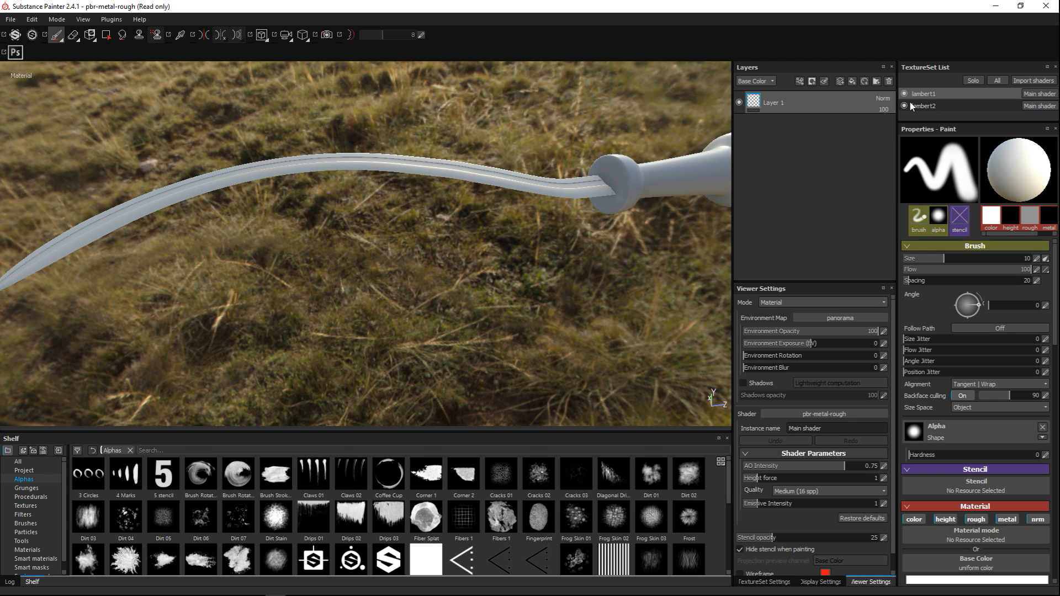
left_click(904, 106)
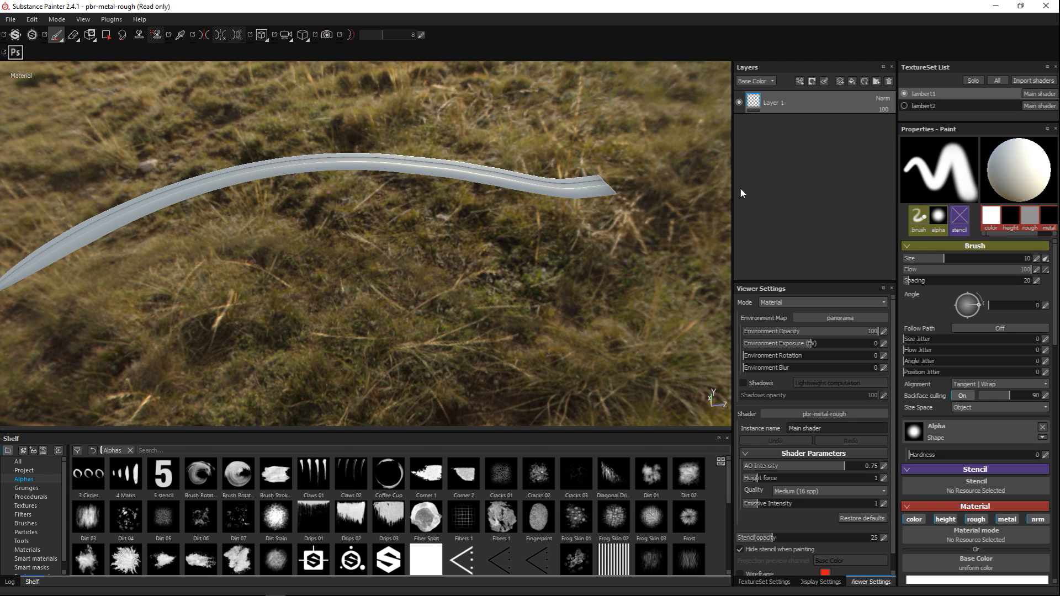
Find steel among the smart materials and apply Steel Scratched to the blade beneath Layer 1.
left_click(34, 559)
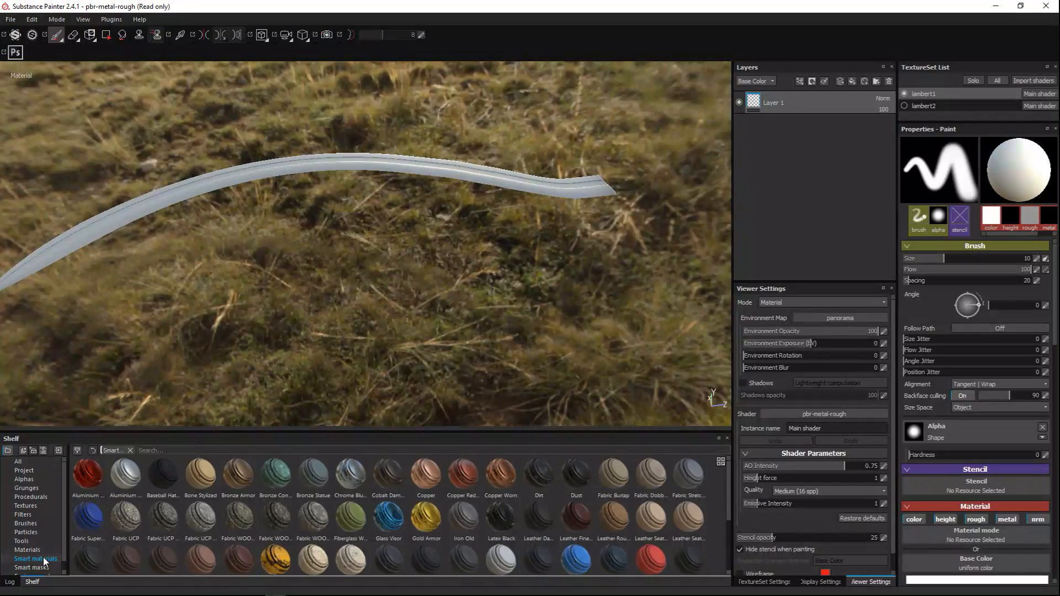
left_click(183, 450)
type("steel")
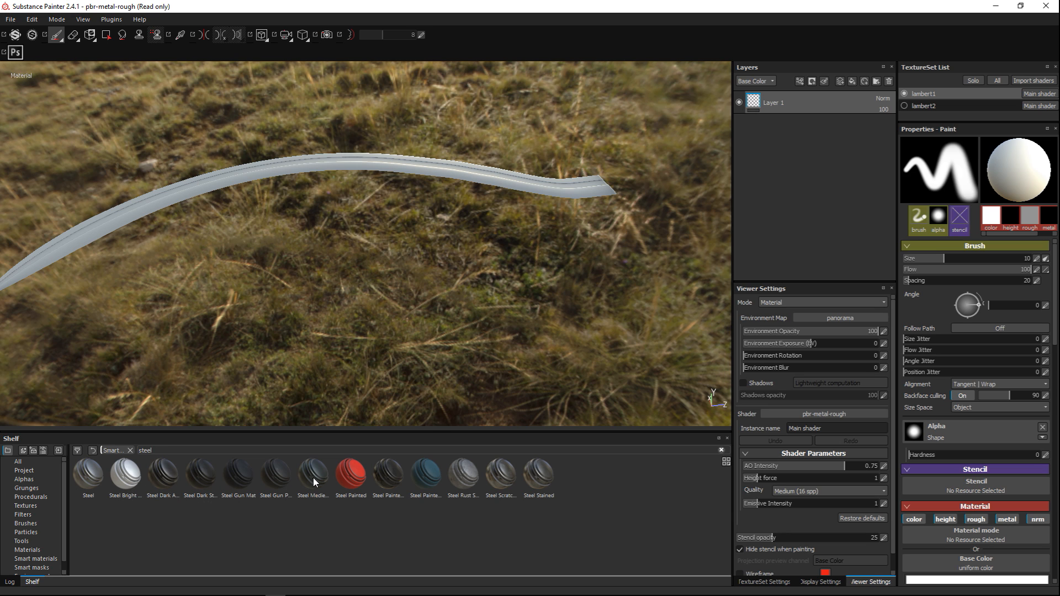
mouse_move(313, 478)
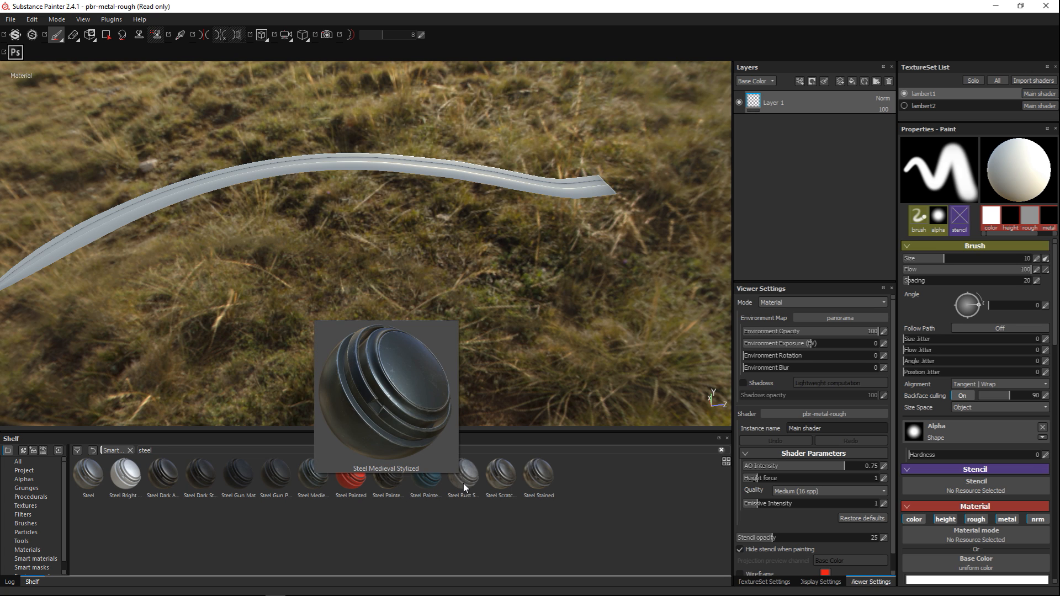
mouse_move(499, 491)
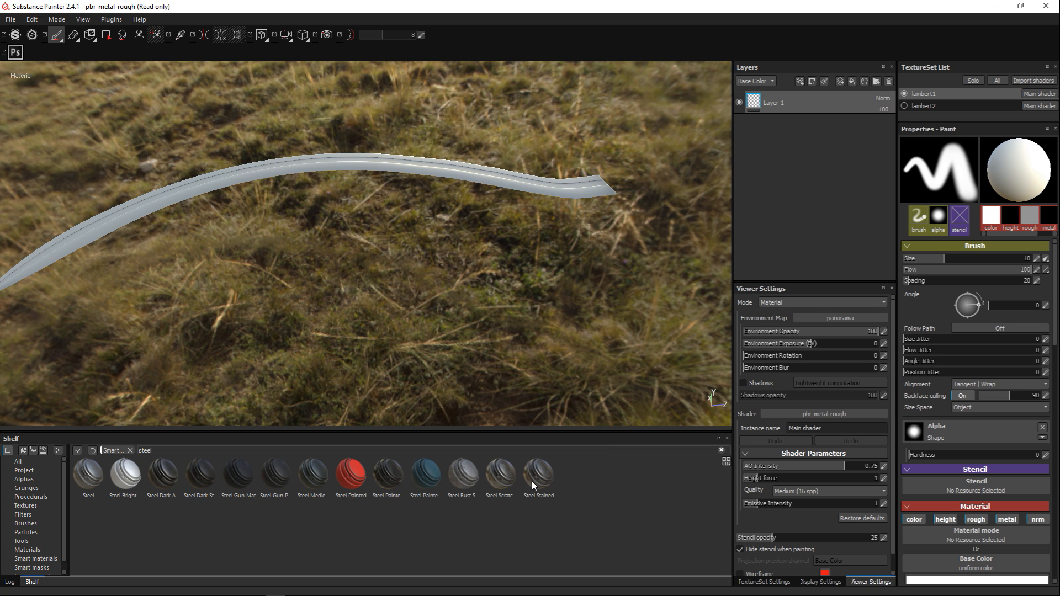
left_click_drag(502, 476, 803, 209)
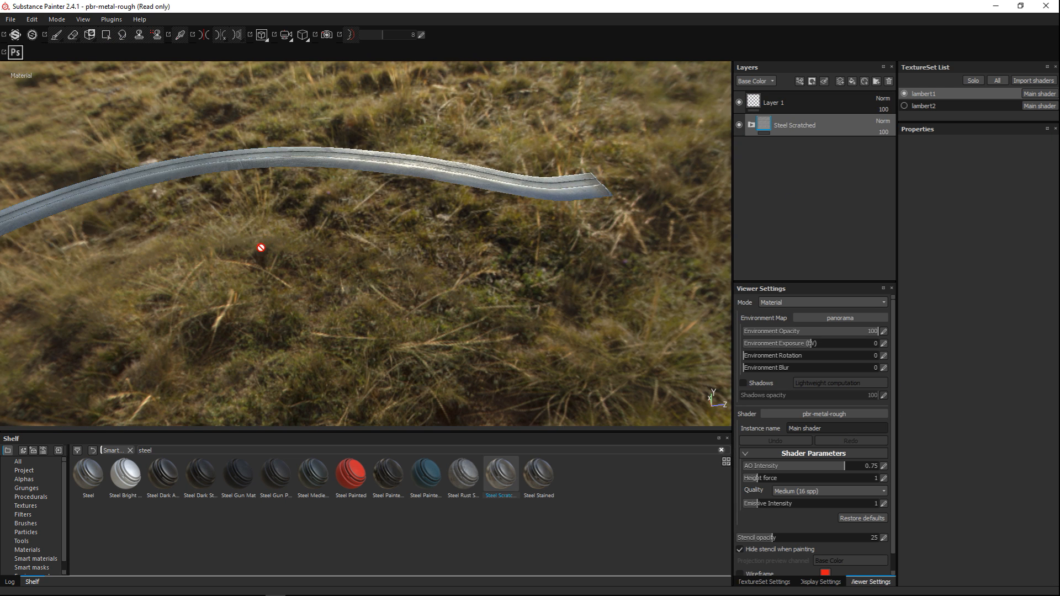
left_click_drag(204, 288, 458, 248, "alt")
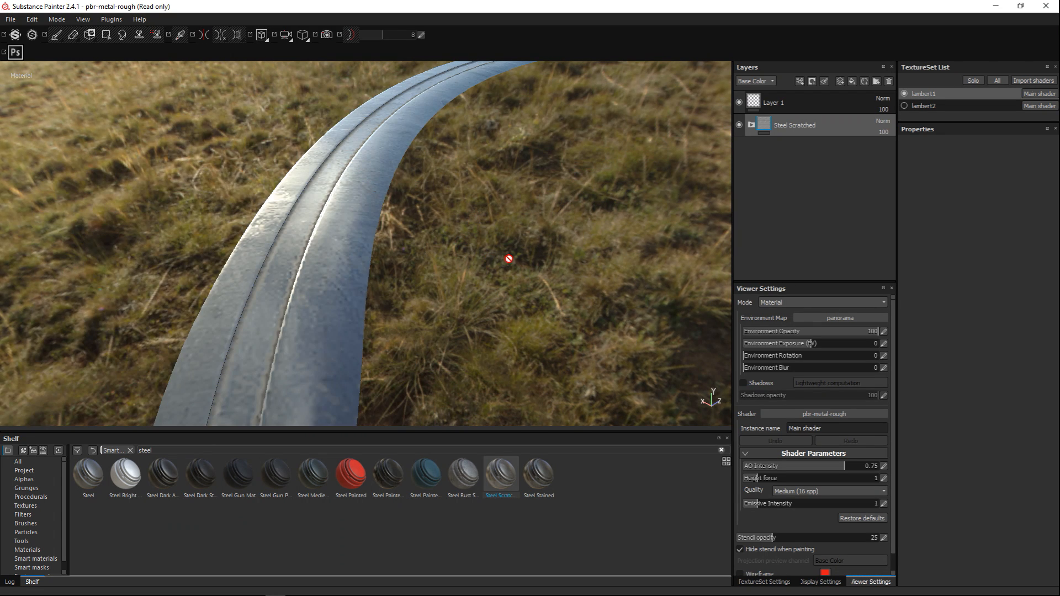
Isolate the handle's texture set lambert2 and make it active, with the smart materials filtered by wood.
left_click(904, 105)
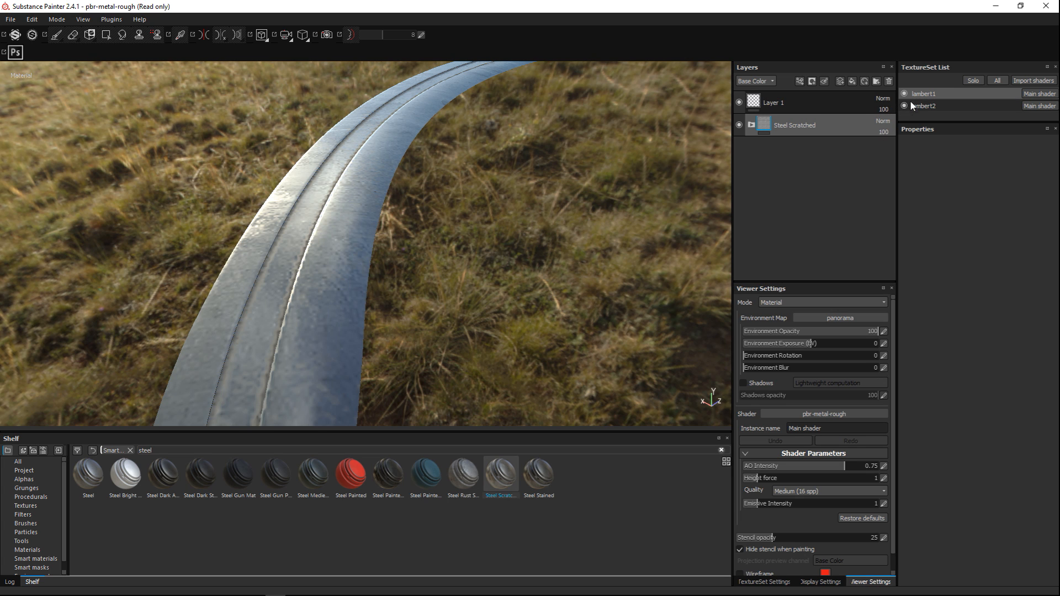
left_click(904, 94)
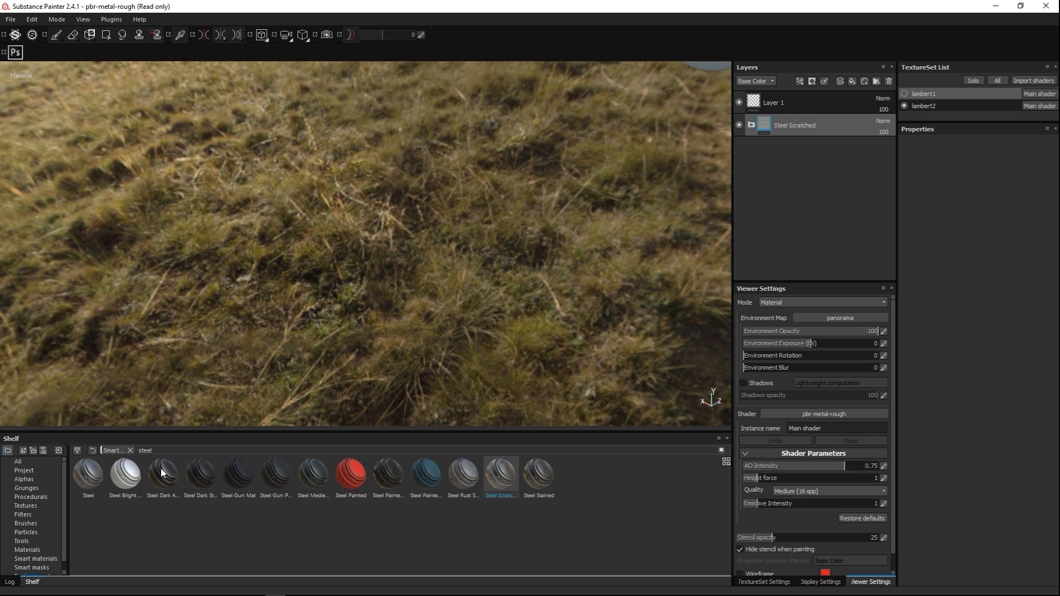
left_click_drag(180, 451, 1, 435)
type("wood")
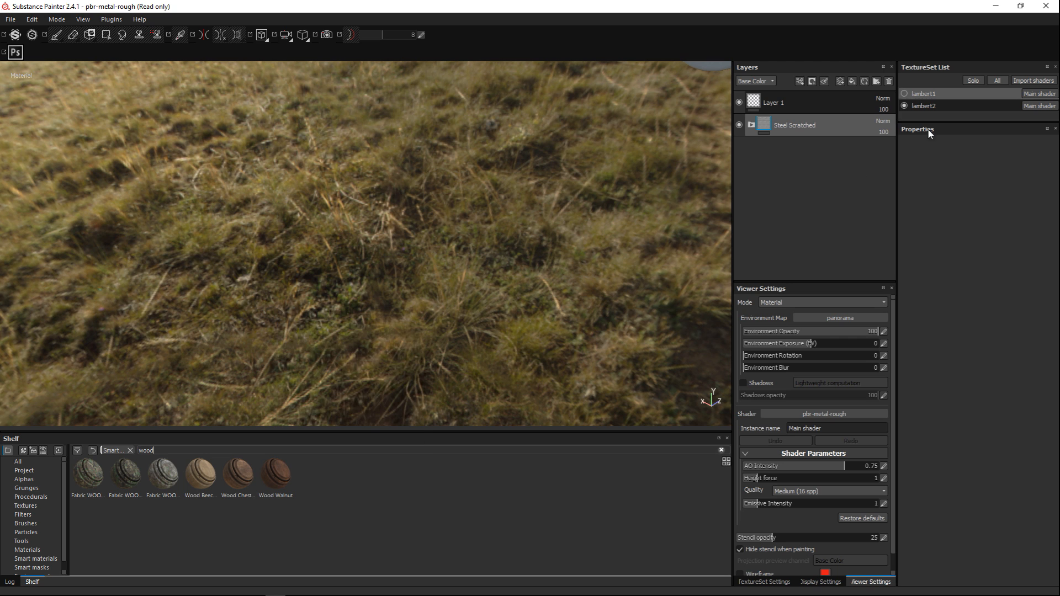
left_click(937, 106)
Apply the Wood Walnut smart material to the handle and check it on the model.
mouse_move(277, 487)
left_mouse_down()
mouse_move(313, 486)
mouse_move(764, 230)
mouse_move(778, 205)
left_mouse_up()
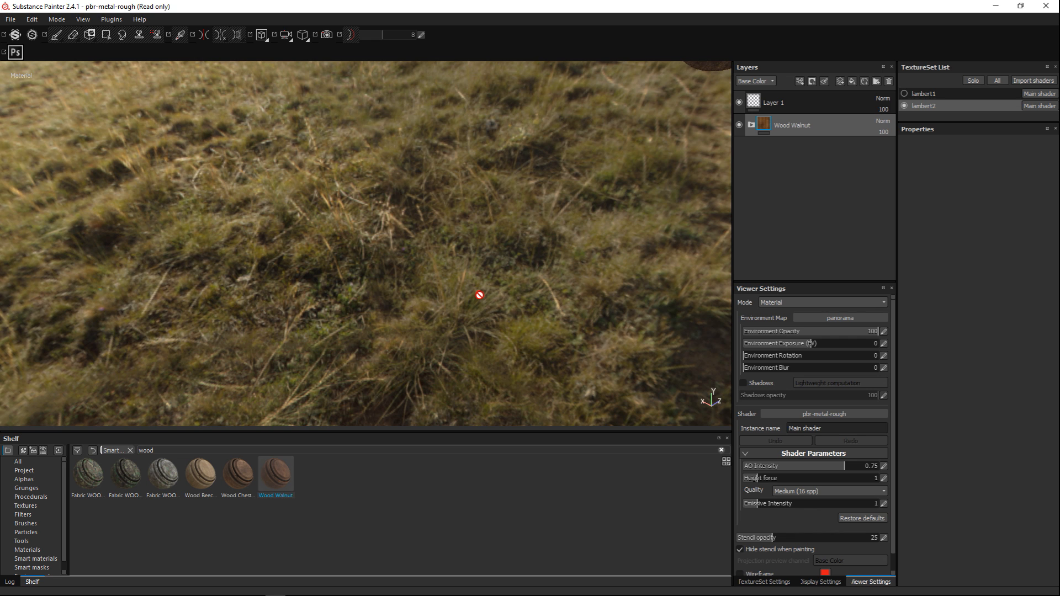
scroll(486, 301, "down", 7)
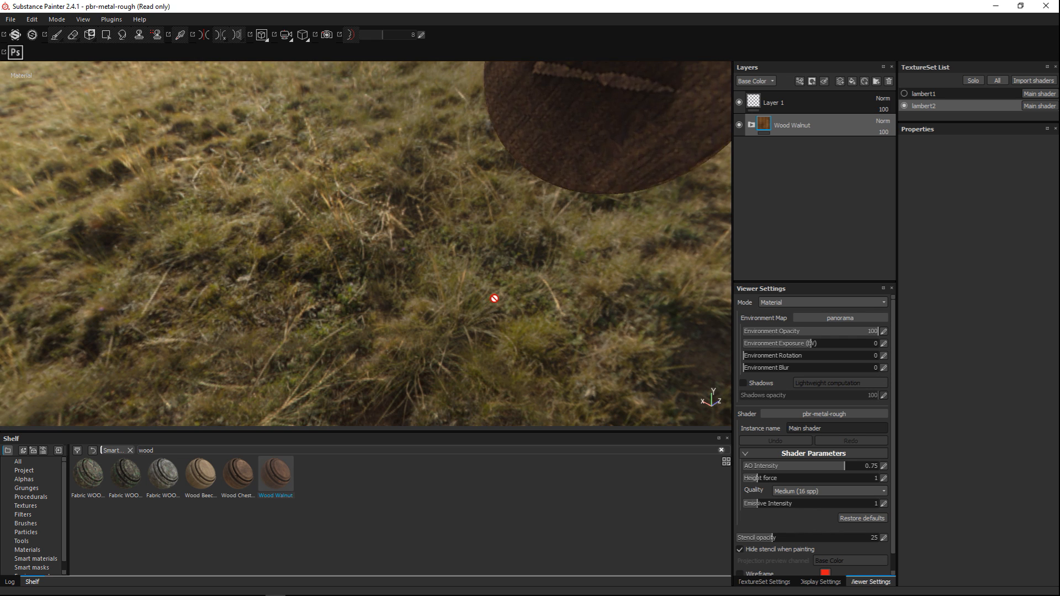
scroll(488, 295, "up", 5)
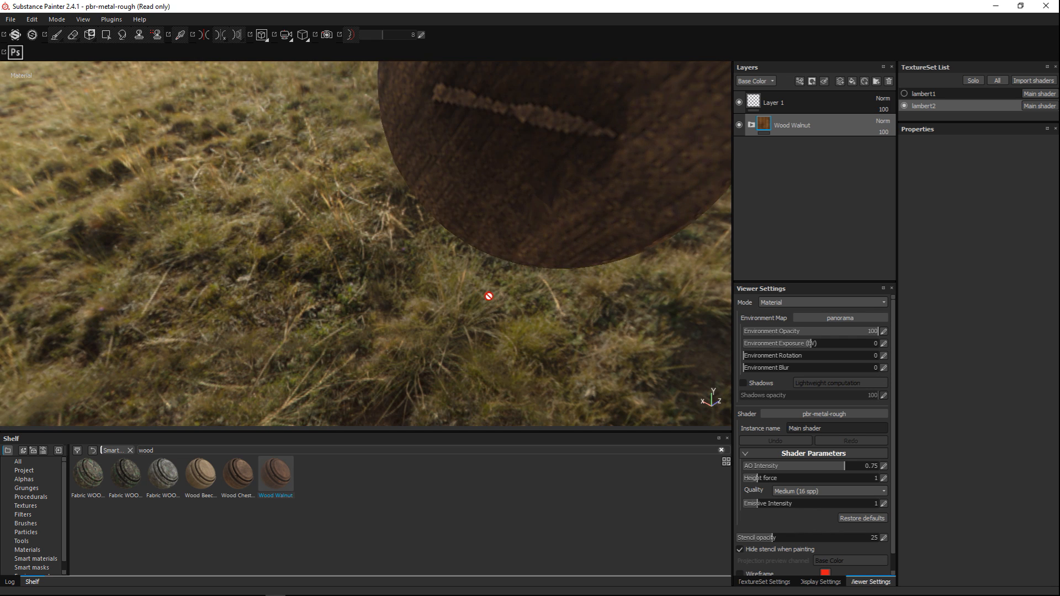
scroll(425, 282, "down", 1)
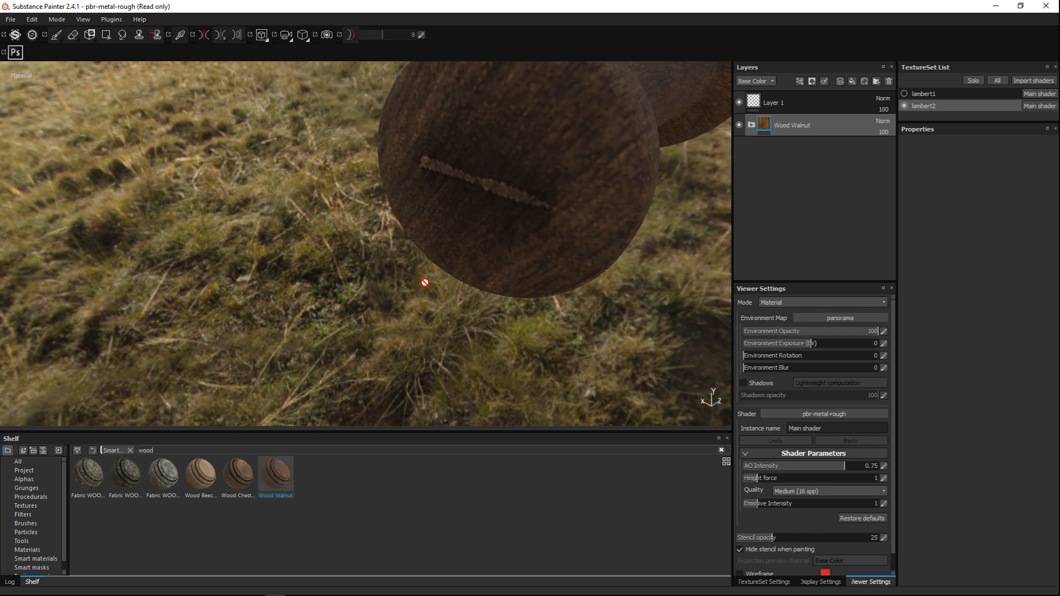
left_click_drag(424, 282, 337, 276, "alt")
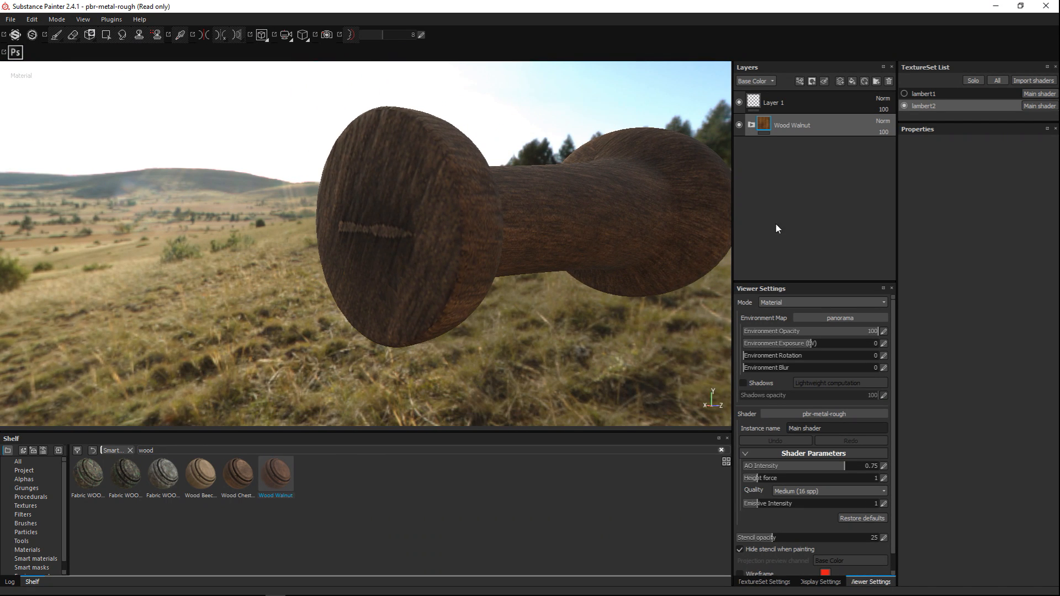
Show the blade's texture set lambert1 again alongside the handle.
left_click(904, 93)
scroll(475, 241, "up", 2)
scroll(485, 242, "down", 5)
left_click_drag(570, 276, 424, 349, "alt")
middle_click_drag(413, 323, 446, 348, "alt")
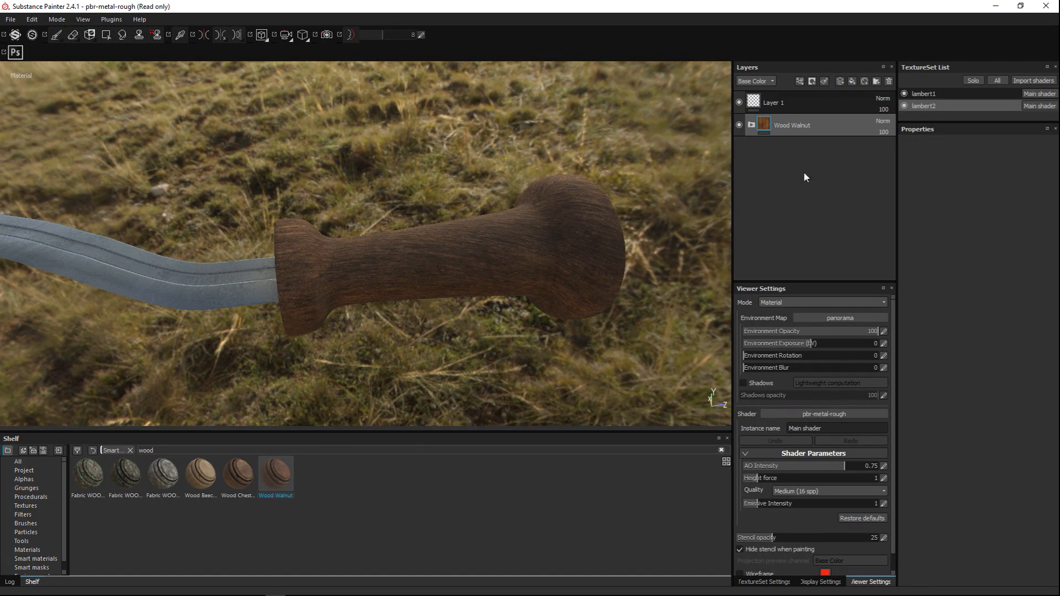
Expand the Wood Walnut folder and slightly raise the height of its Wood Fibers 2 layer.
left_click(751, 125)
left_click(814, 148)
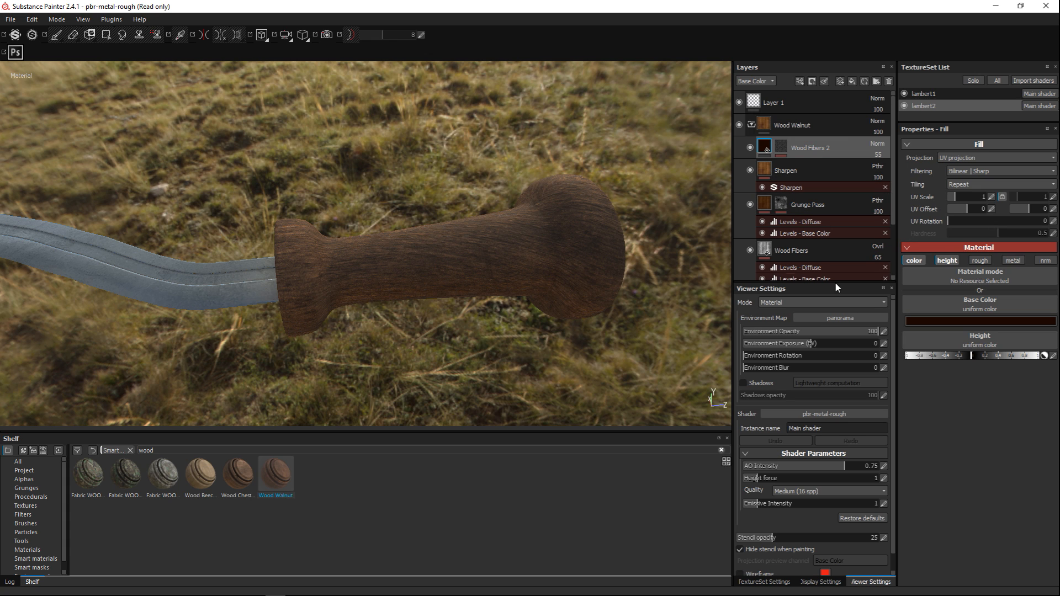
left_click_drag(972, 356, 983, 359)
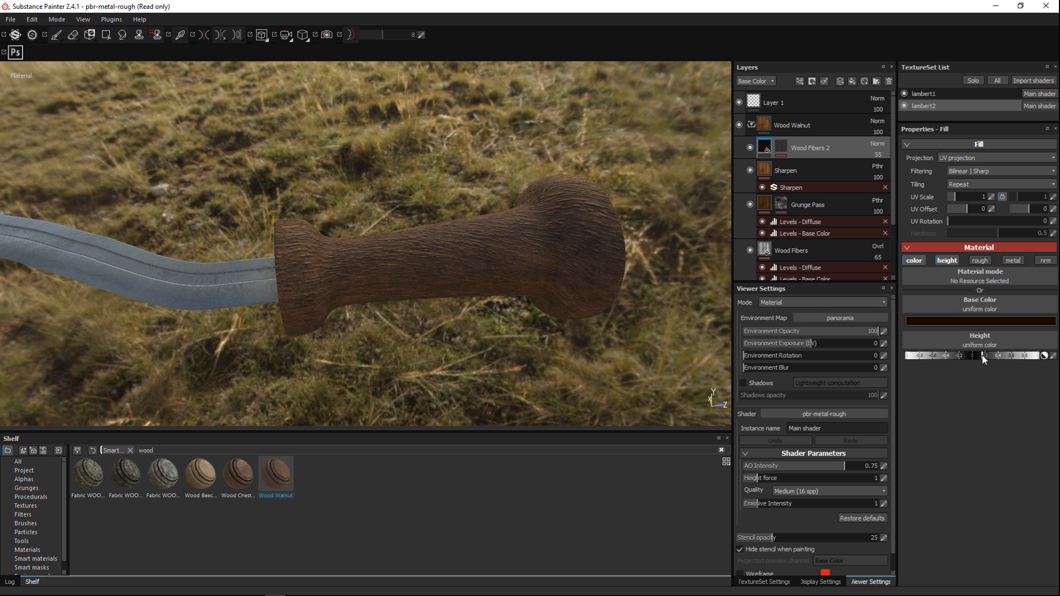
Delete the whole Wood Walnut folder from the handle's layers.
left_click(812, 172)
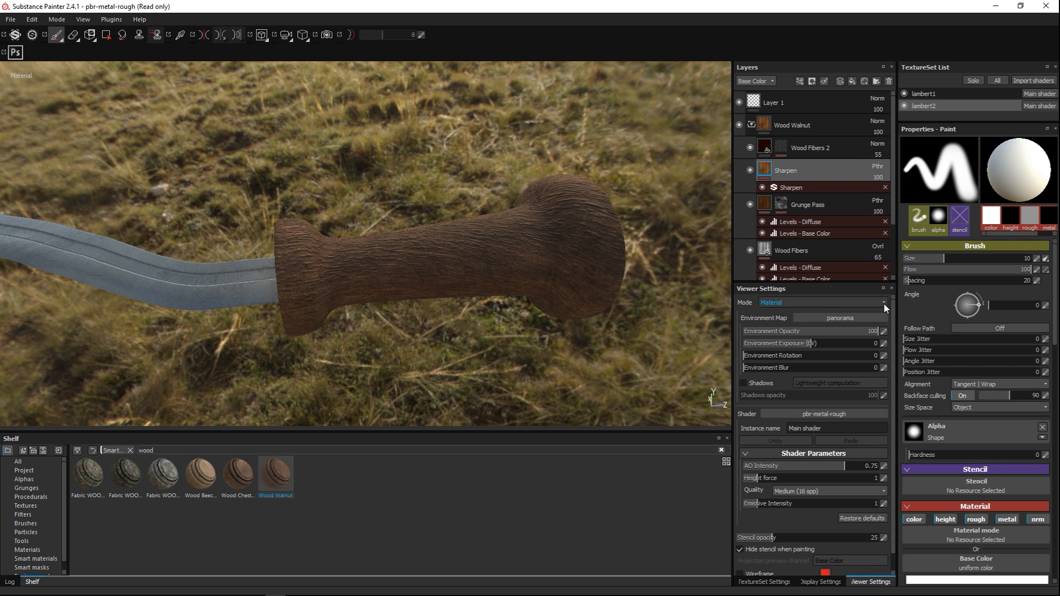
scroll(840, 221, "down", 2)
scroll(841, 229, "down", 2)
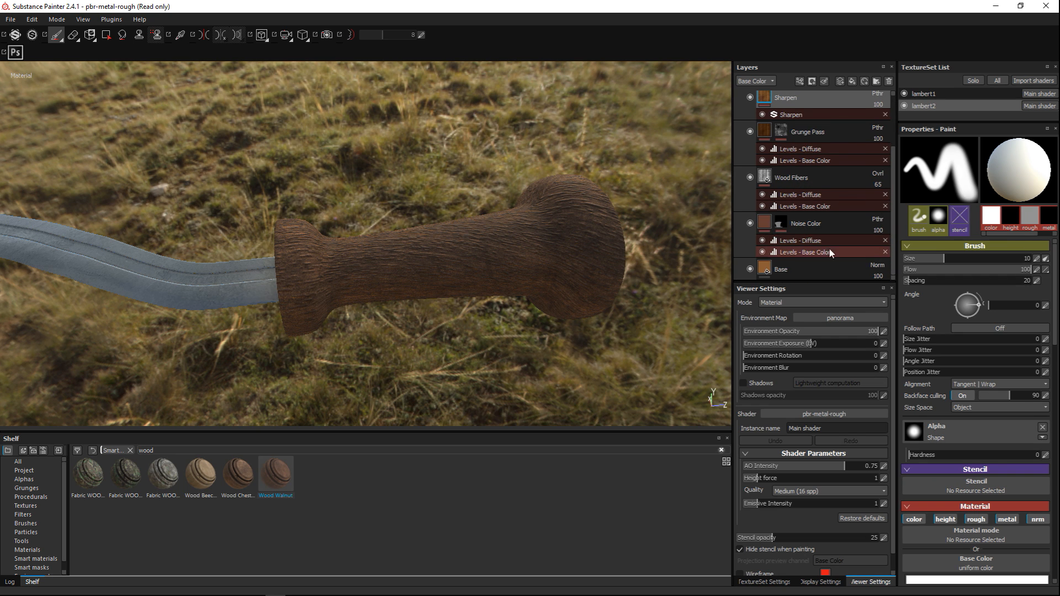
scroll(822, 165, "up", 4)
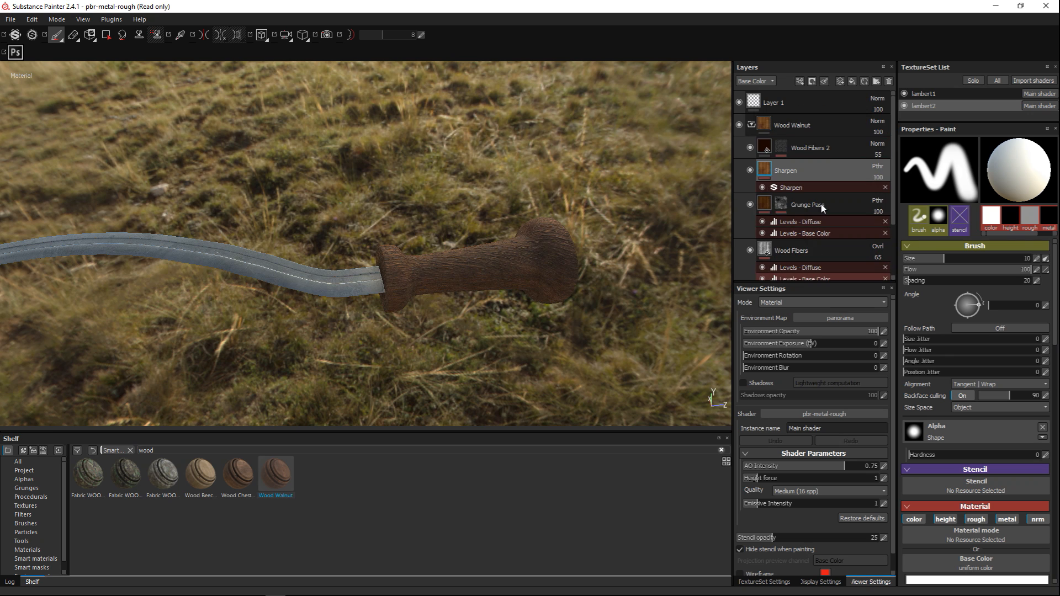
left_click(816, 125)
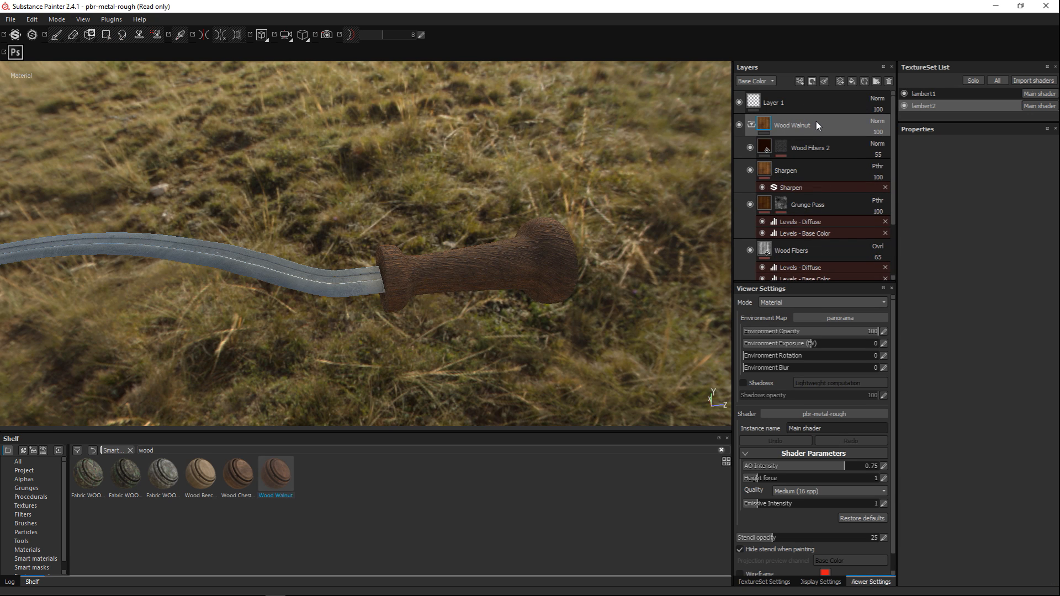
key("Delete")
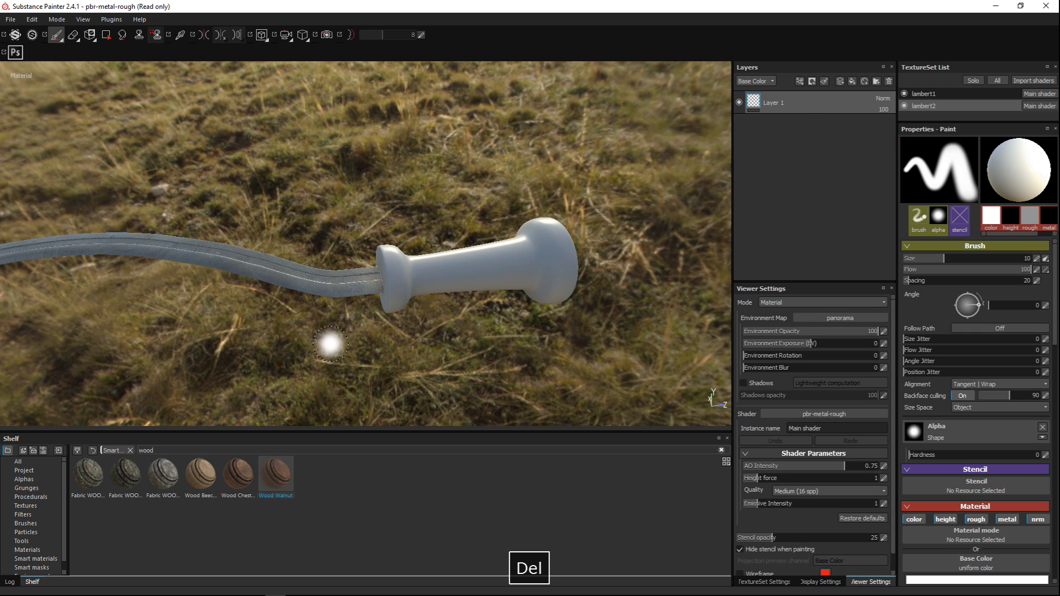
Find wood among the regular materials and apply Wood american cherry to the handle beneath Layer 1.
left_click(28, 550)
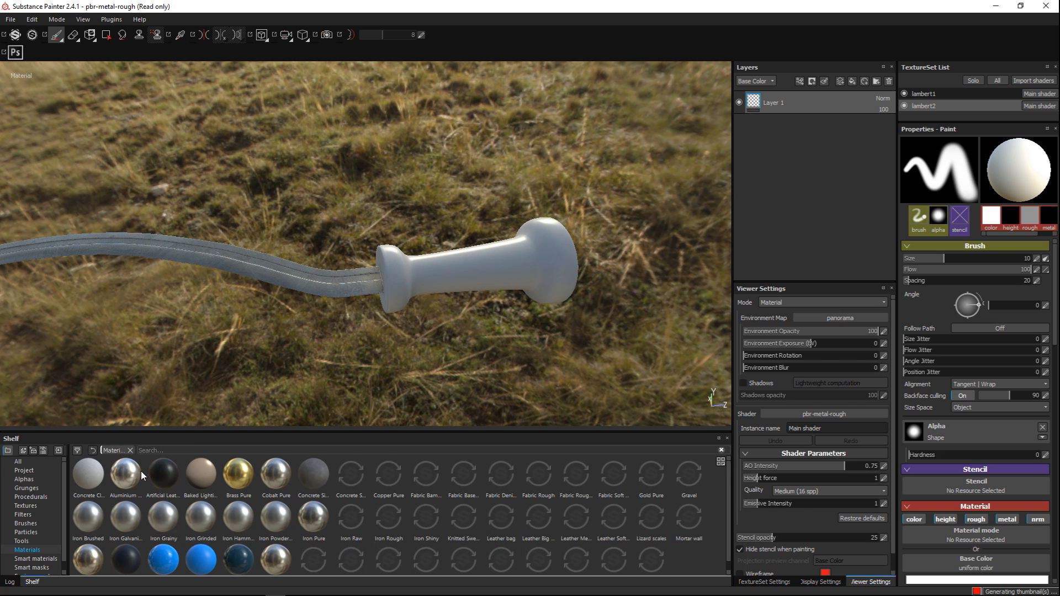
left_click(157, 450)
type("wood")
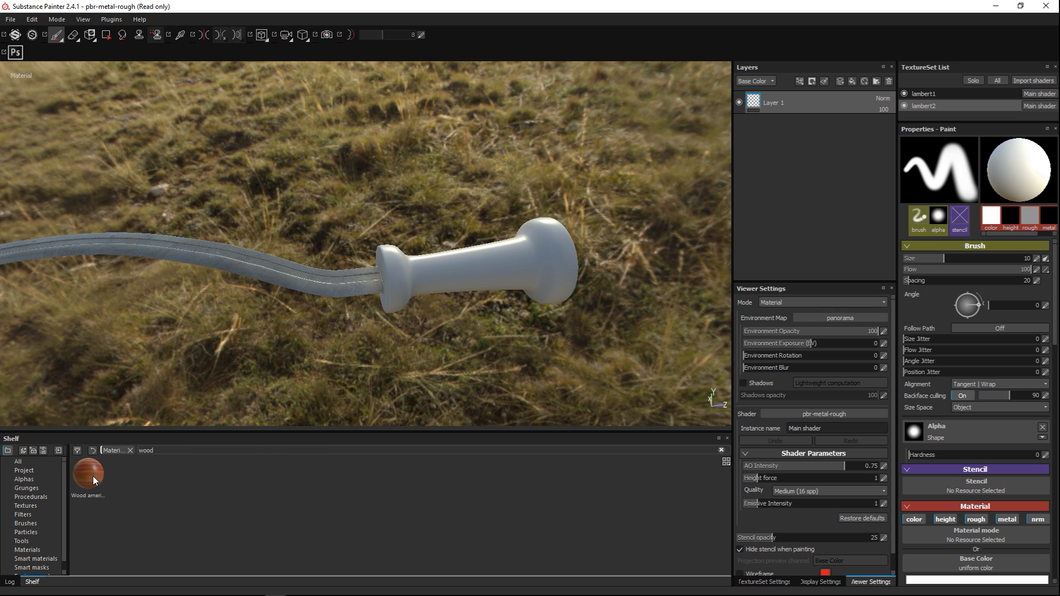
left_click_drag(92, 475, 773, 206)
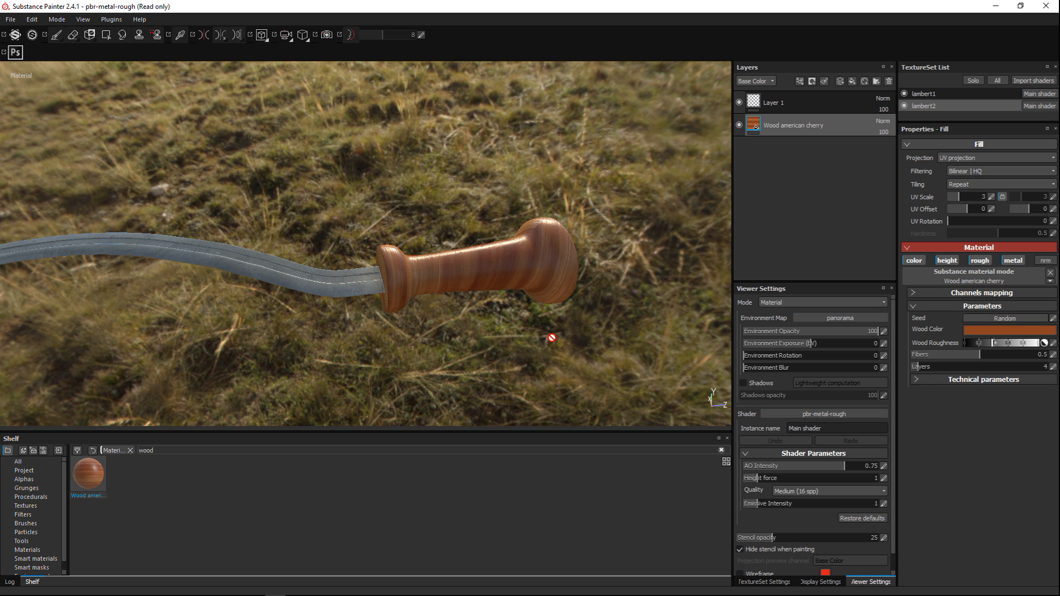
scroll(491, 276, "up", 5)
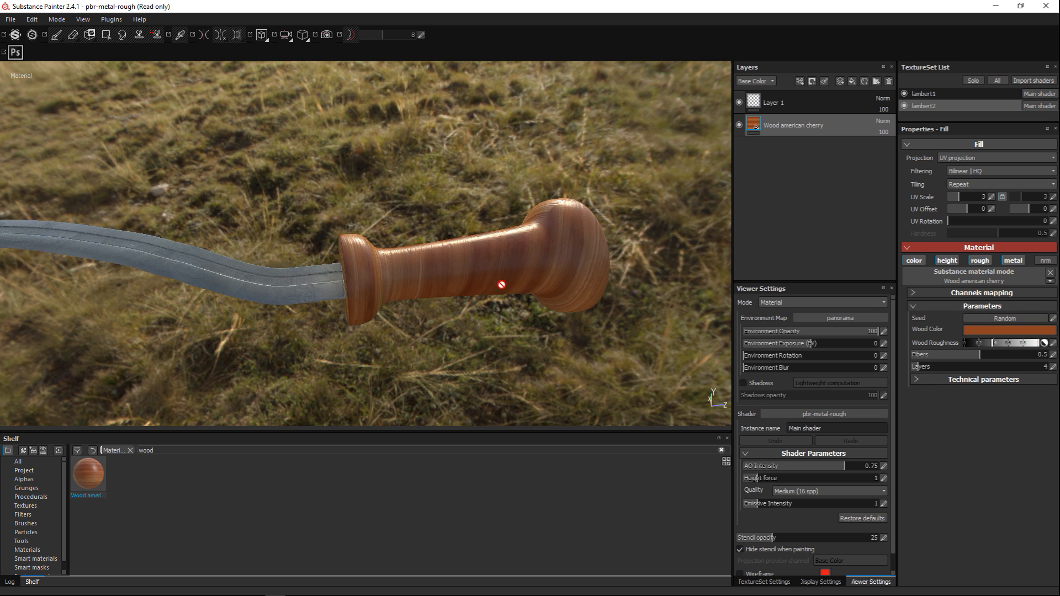
Set the handle's wood color to dark brown (R 0.197, G 0.100, B 0.054) and uncover its material properties.
left_click(974, 331)
left_click_drag(932, 319, 930, 350)
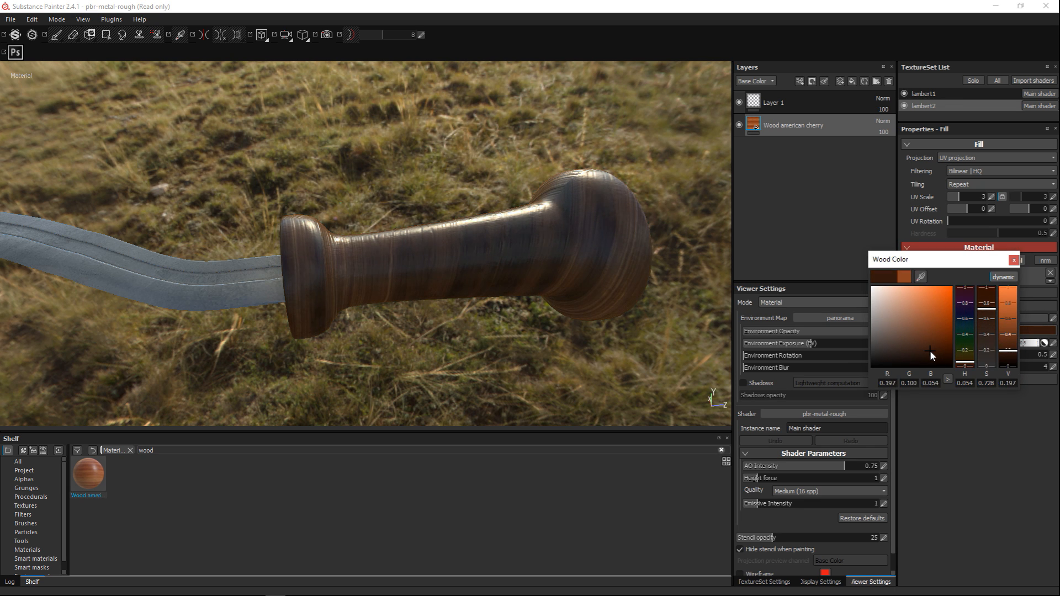
left_click(810, 243)
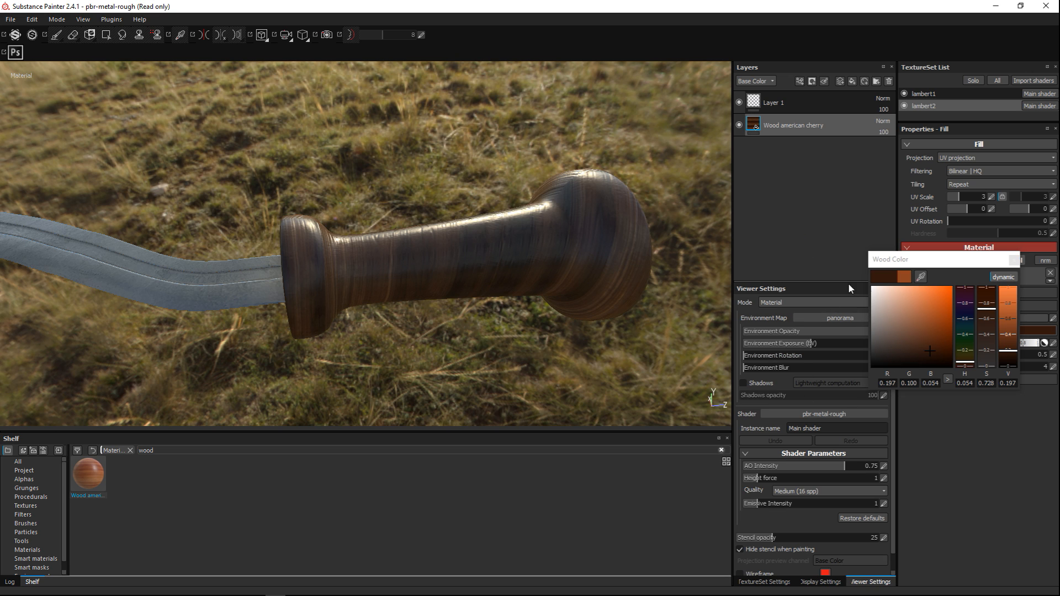
left_click(998, 261)
left_click_drag(997, 262, 871, 317)
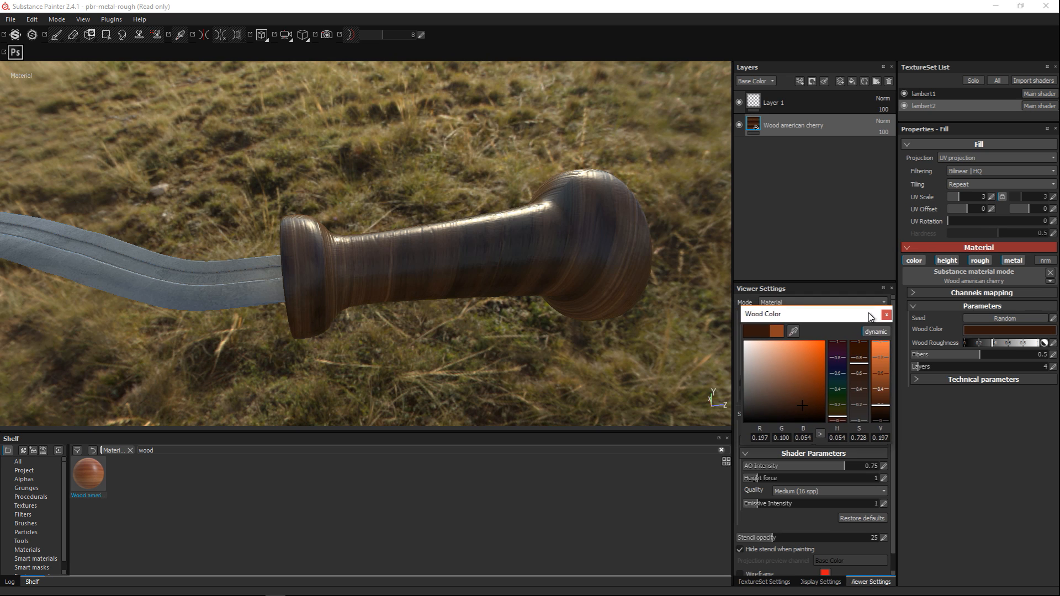
Set the handle wood's Fibers to 0.6, UV rotation to 67.62 and Layers to 14, checking the result on the sword.
left_click_drag(980, 353, 993, 357)
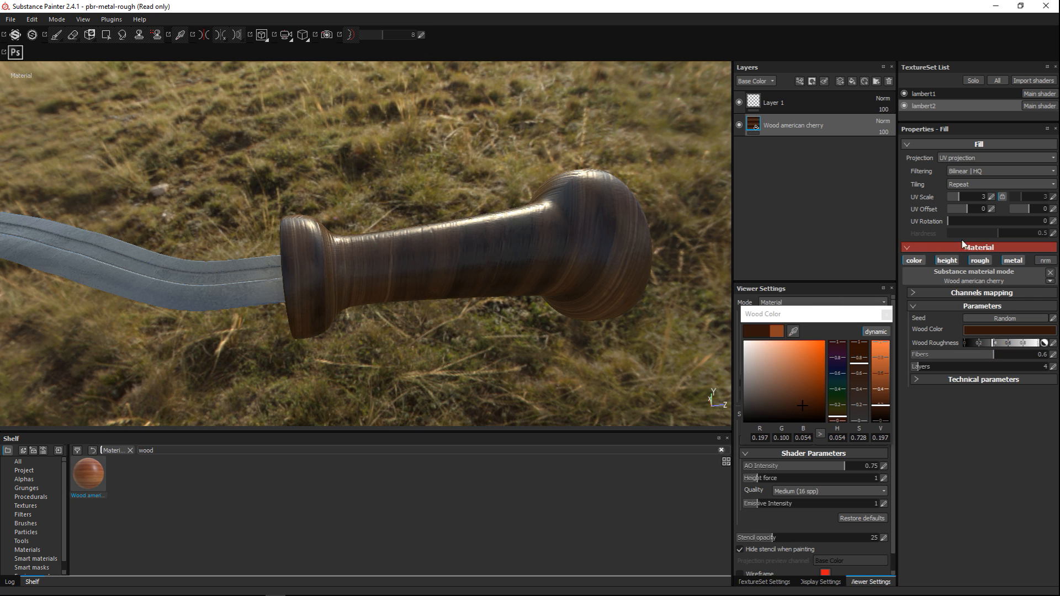
left_click_drag(946, 220, 960, 221)
left_click_drag(962, 221, 966, 221)
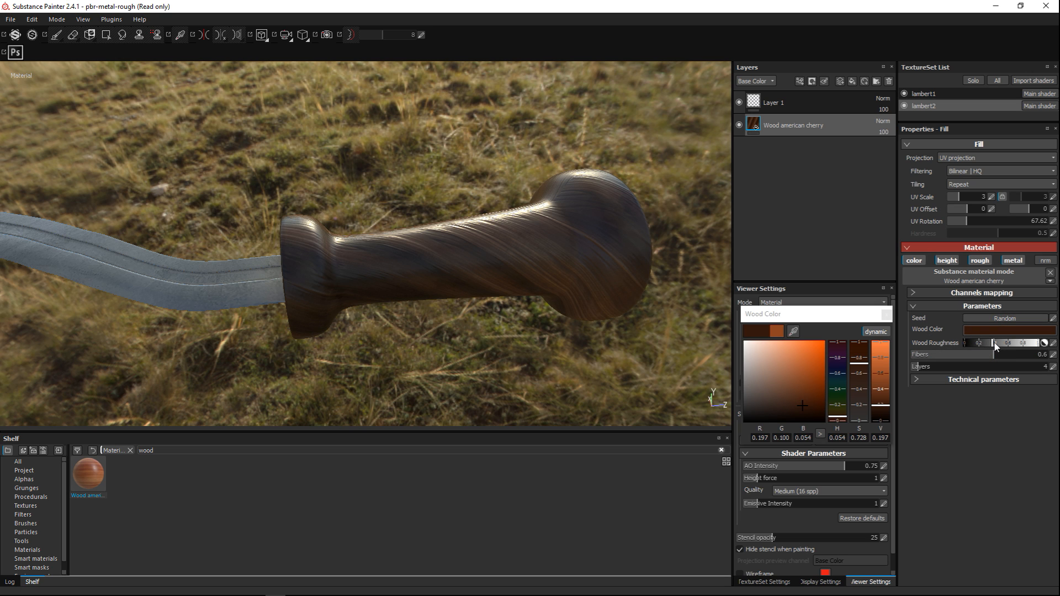
left_click(941, 367)
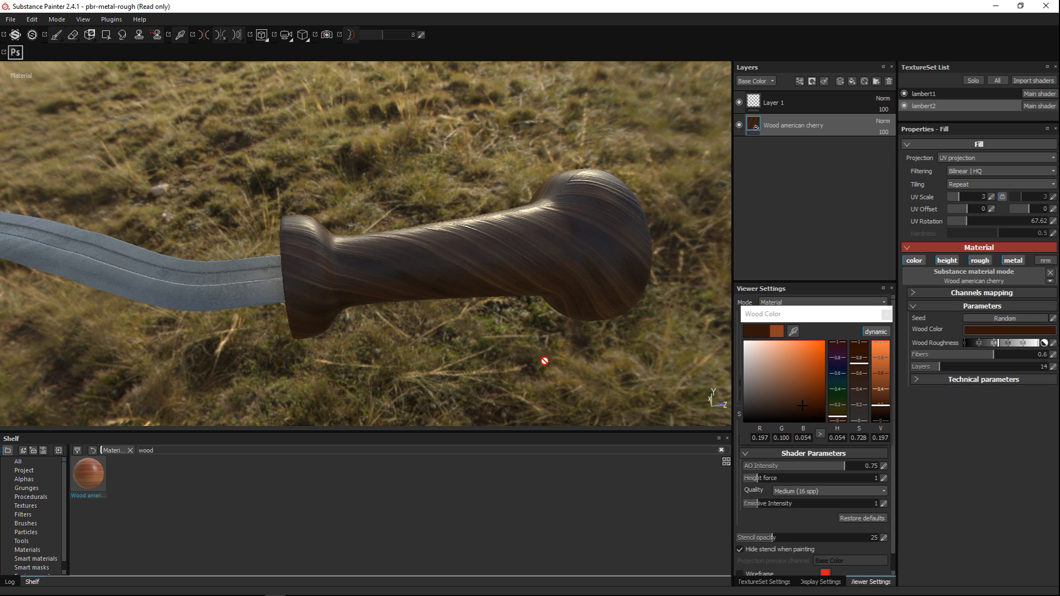
scroll(553, 353, "up", 3)
scroll(546, 358, "down", 7)
left_click_drag(547, 357, 592, 292, "alt")
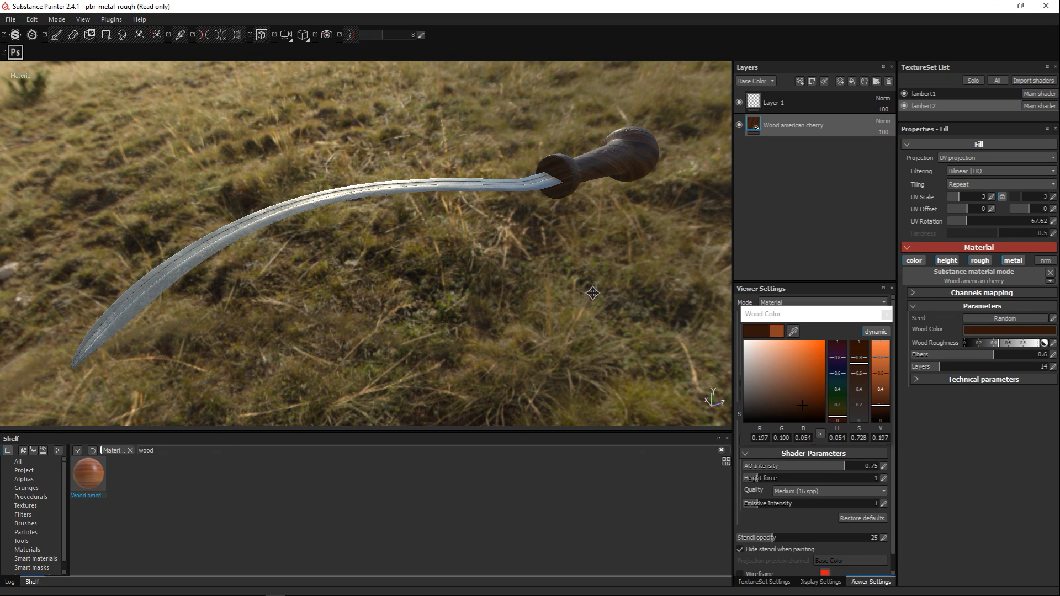
right_click_drag(592, 292, 592, 294, "alt")
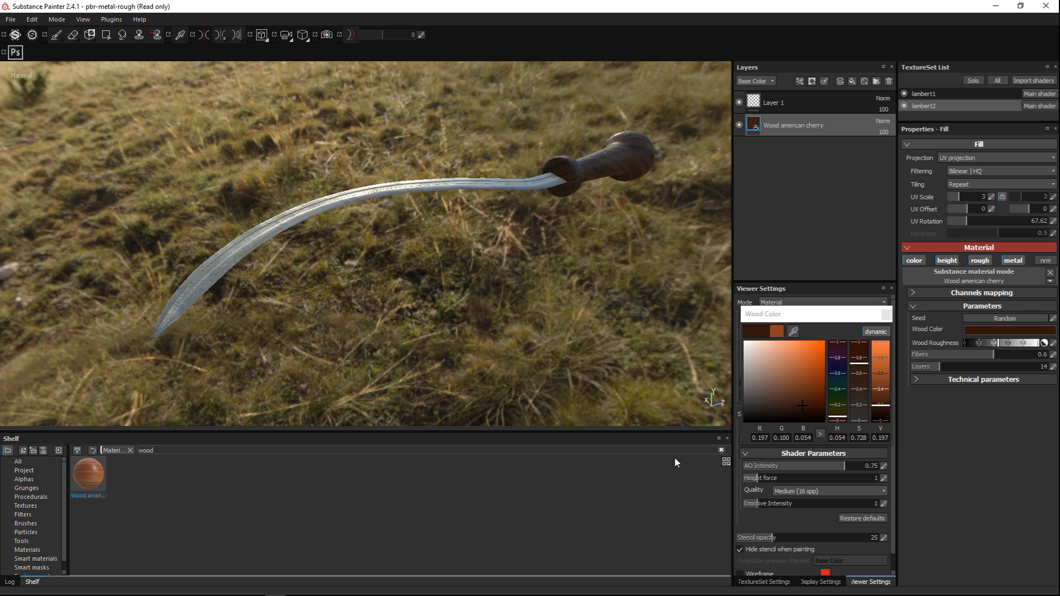
Close the Wood Color window so the full viewer settings are accessible.
left_click(822, 582)
left_click(870, 582)
left_click(886, 317)
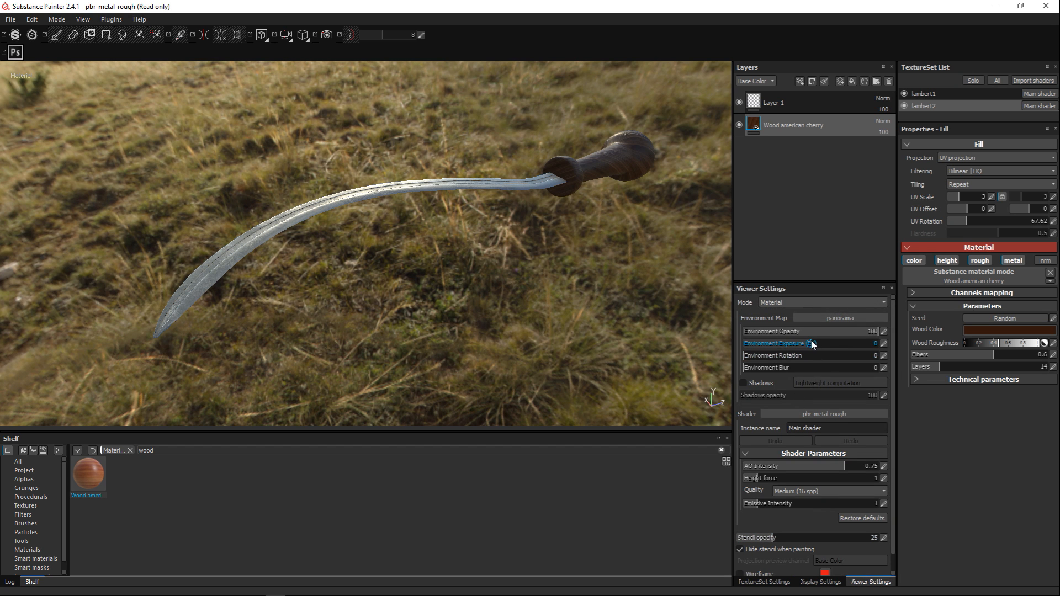
Set the environment exposure to 0.25 and the environment opacity to 100, checking the lighting on the sword.
mouse_move(811, 344)
left_mouse_down()
mouse_move(746, 345)
mouse_move(812, 351)
left_mouse_up()
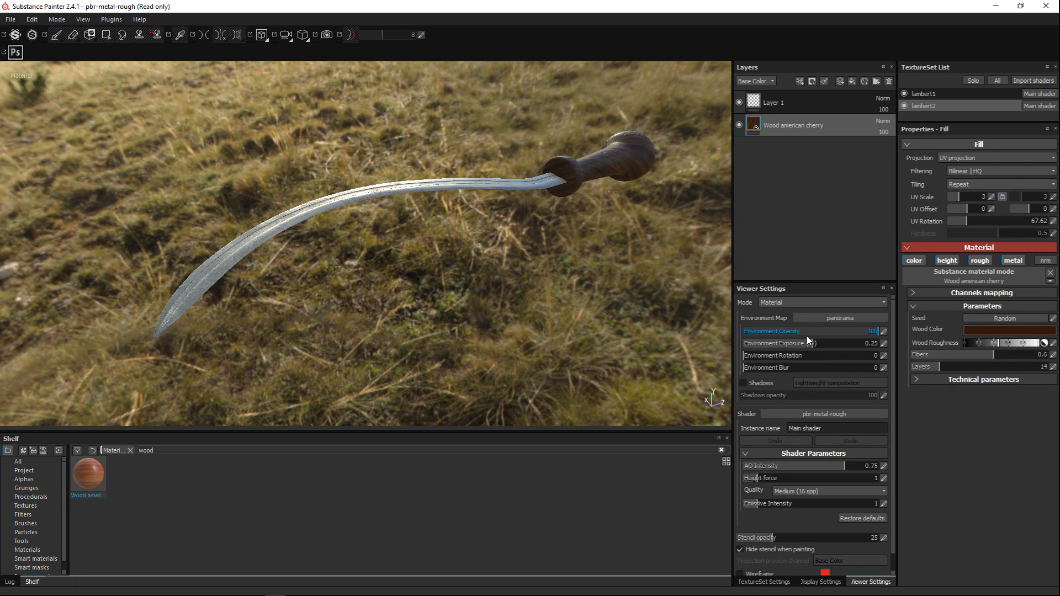
left_click_drag(861, 333, 882, 341)
scroll(531, 298, "up", 3)
scroll(531, 301, "down", 2)
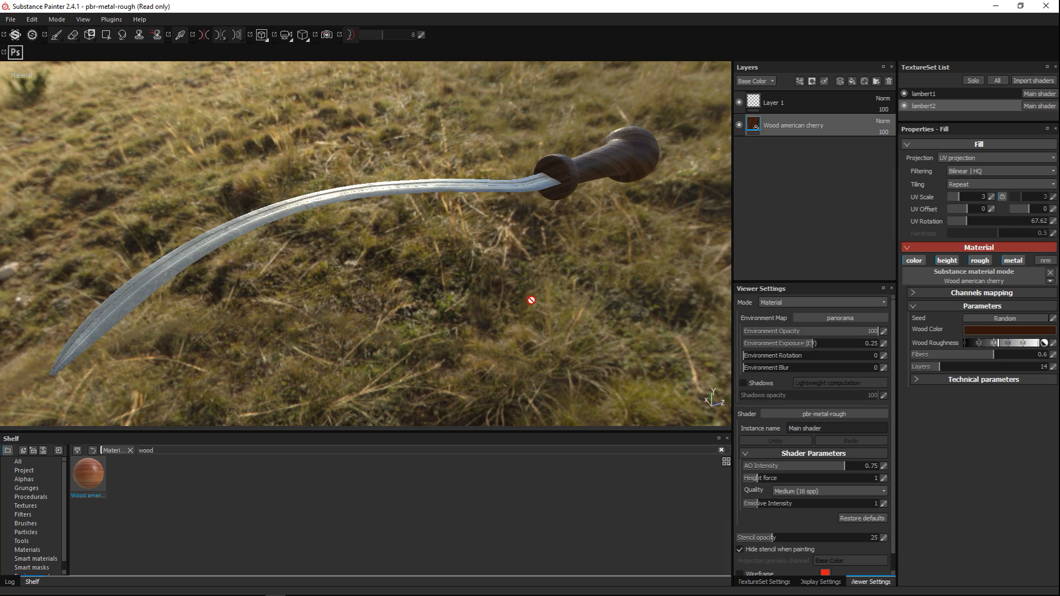
Frame the whole sword diagonally across the viewport in perspective, trying the orthographic camera along the way.
left_click_drag(479, 320, 571, 292, "alt")
scroll(564, 380, "up", 3)
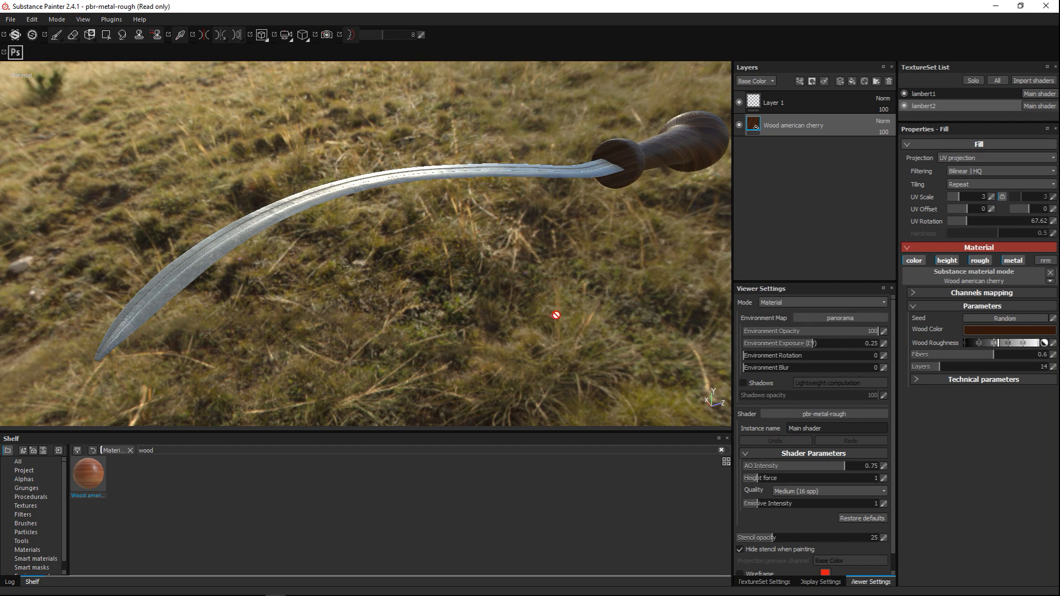
middle_click_drag(550, 321, 526, 334, "alt")
key("F6")
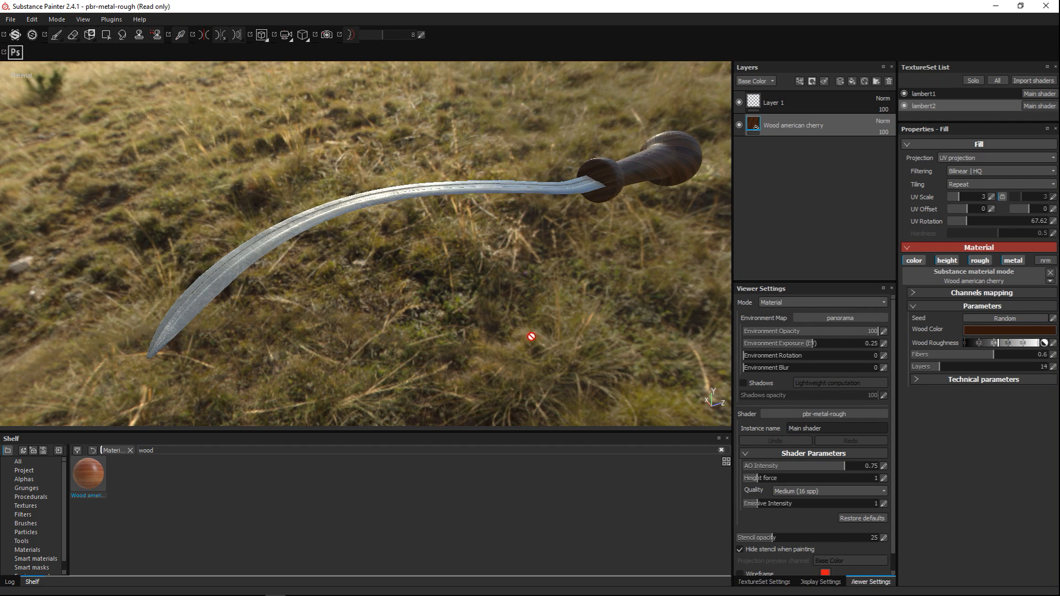
key("F5")
mouse_move(528, 347)
left_mouse_down("alt")
mouse_move(541, 352)
mouse_move(533, 359)
left_mouse_up("alt")
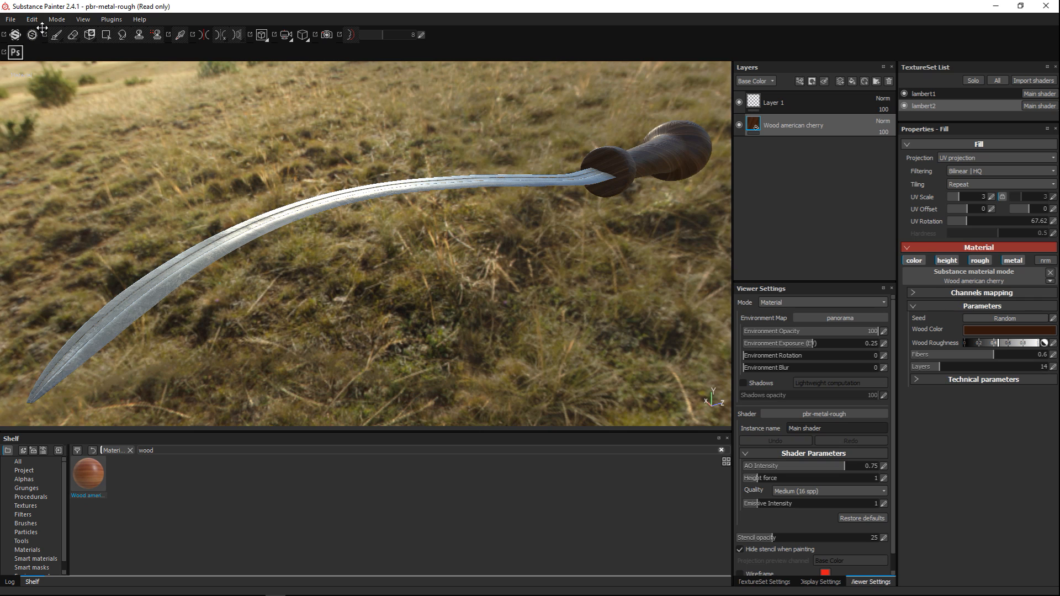
Switch to Iray rendering mode and set the minimum samples to 501.
left_click(57, 19)
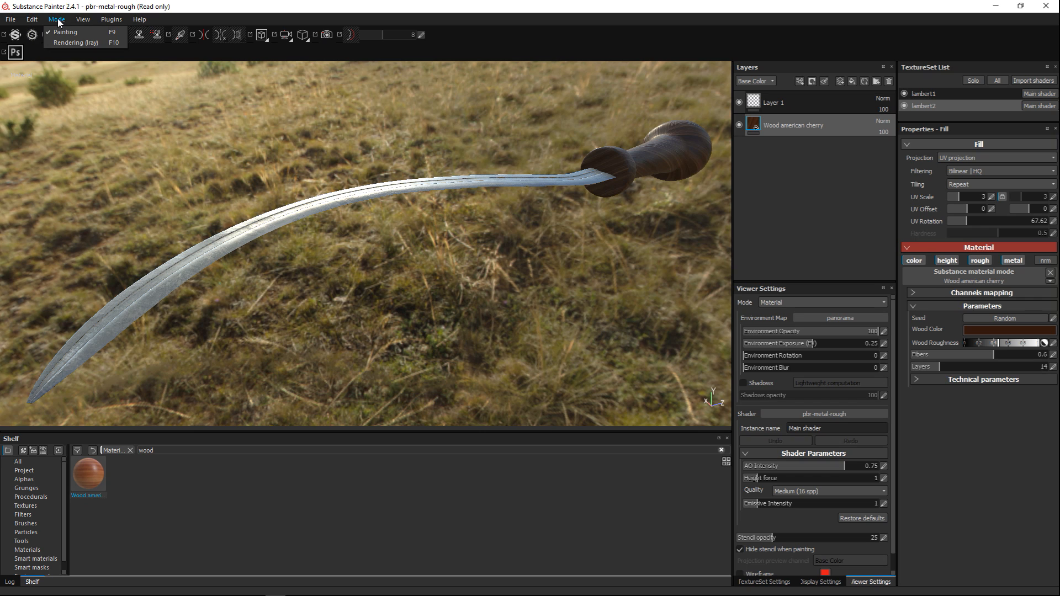
left_click(76, 43)
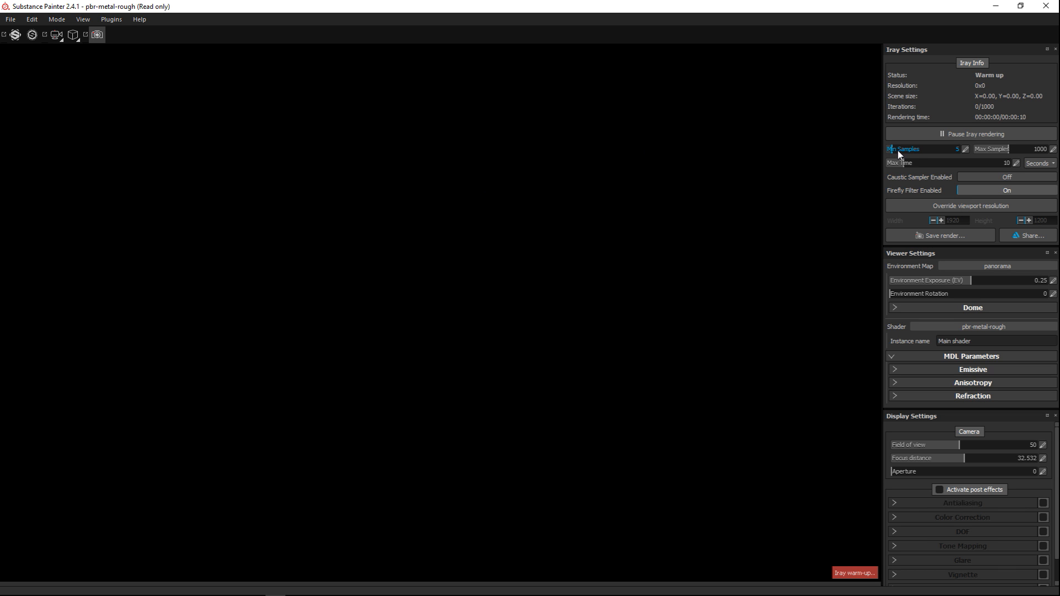
left_click(913, 145)
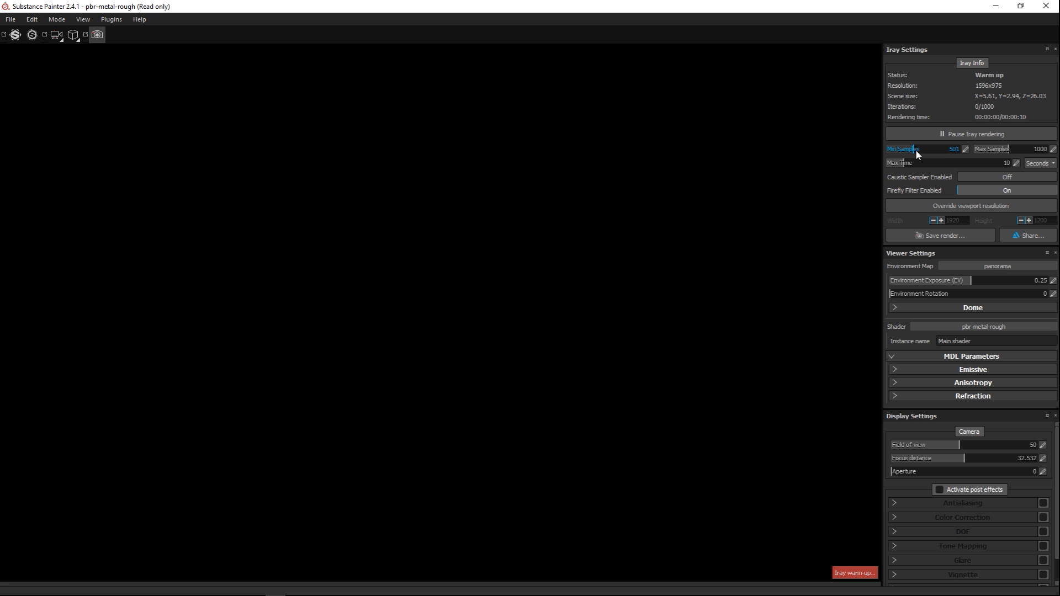